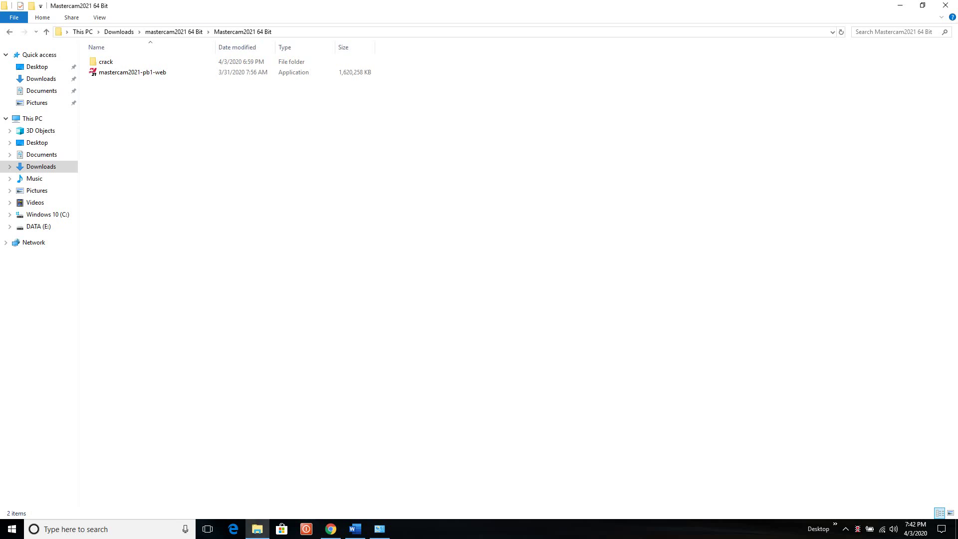
Examine the download package's crack folder, its _SolidSQUAD_ subfolder and the MultiKey_18.1.1_x64_24032019_testmode files.
click(132, 72)
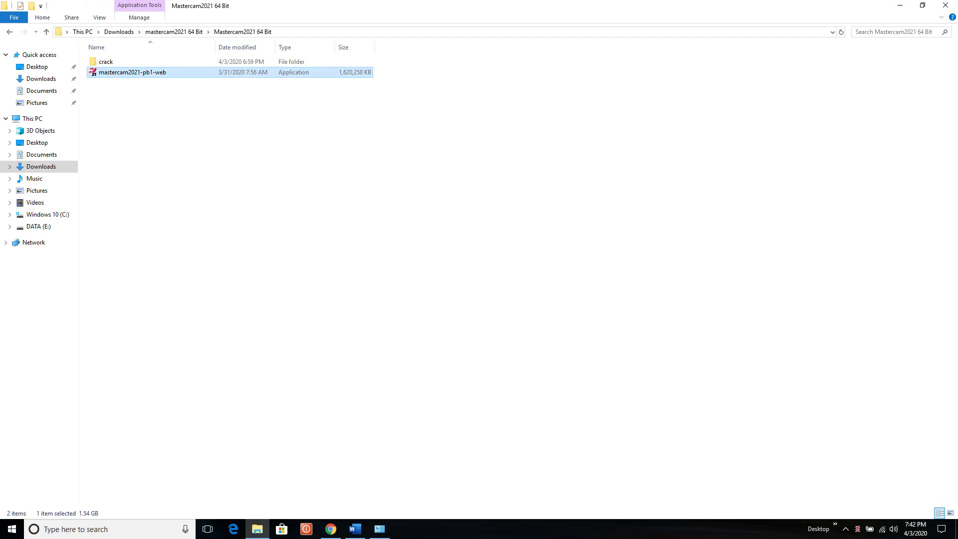
click(145, 114)
double_click(115, 62)
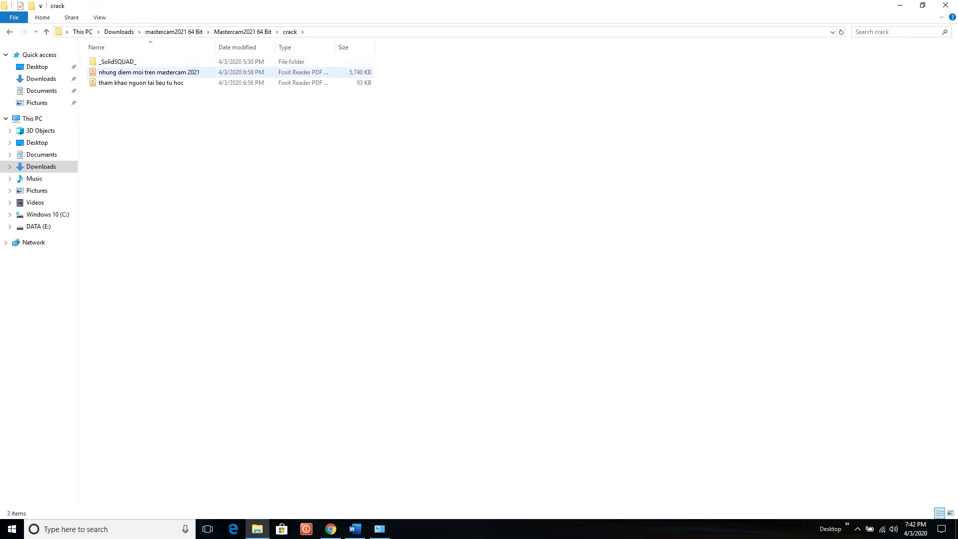
key(Down)
key(Return)
key(Down)
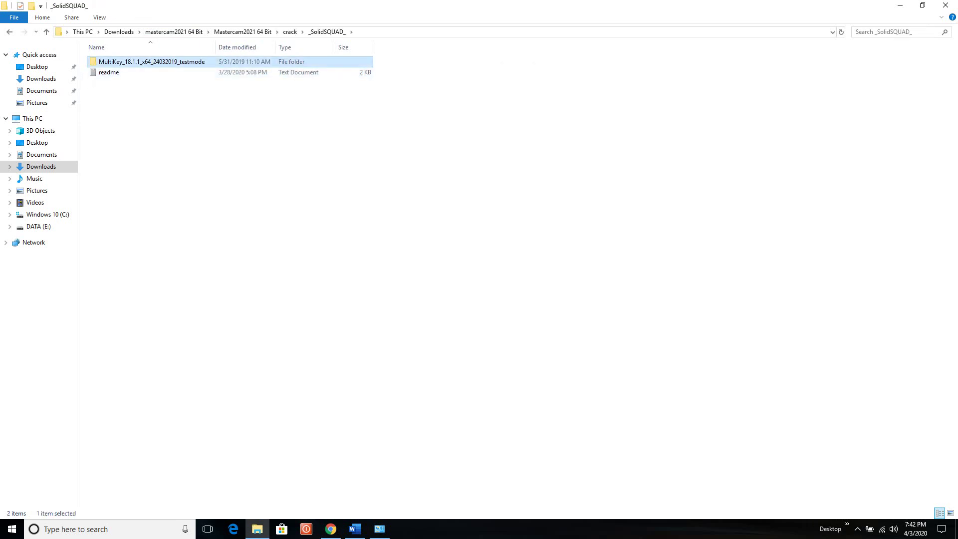
key(Return)
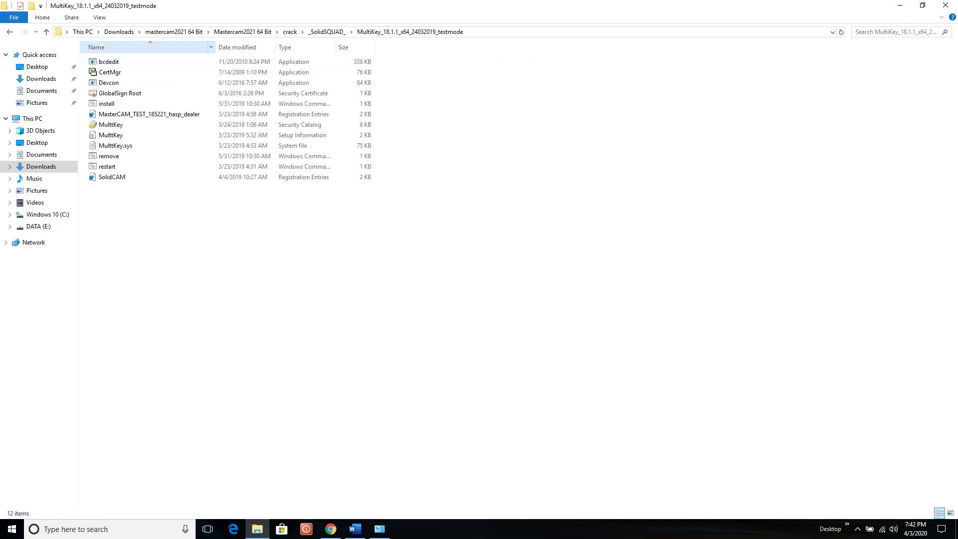
drag(215, 47, 248, 48)
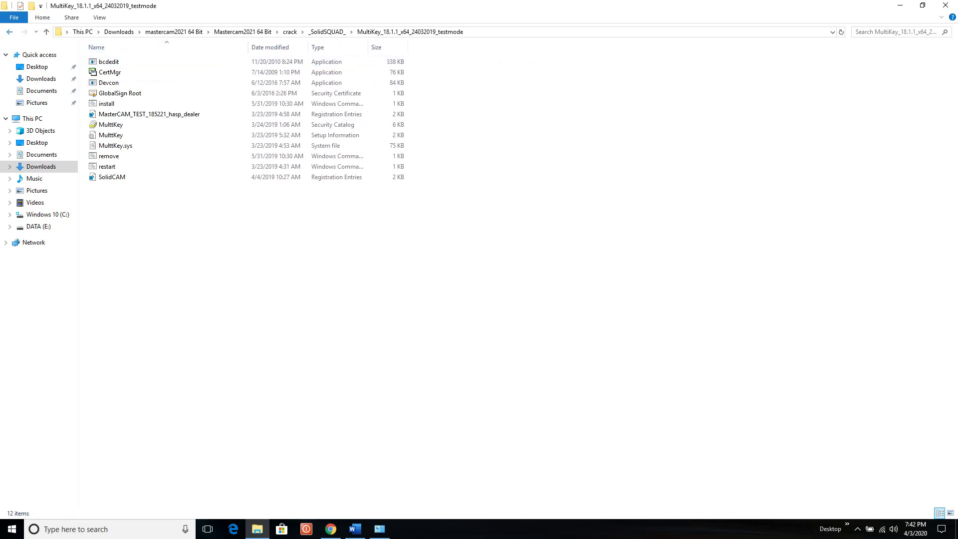
Return to the crack folder and open the PDF "nhung diem moi tren mastercam 2021".
key(BackSpace)
key(BackSpace)
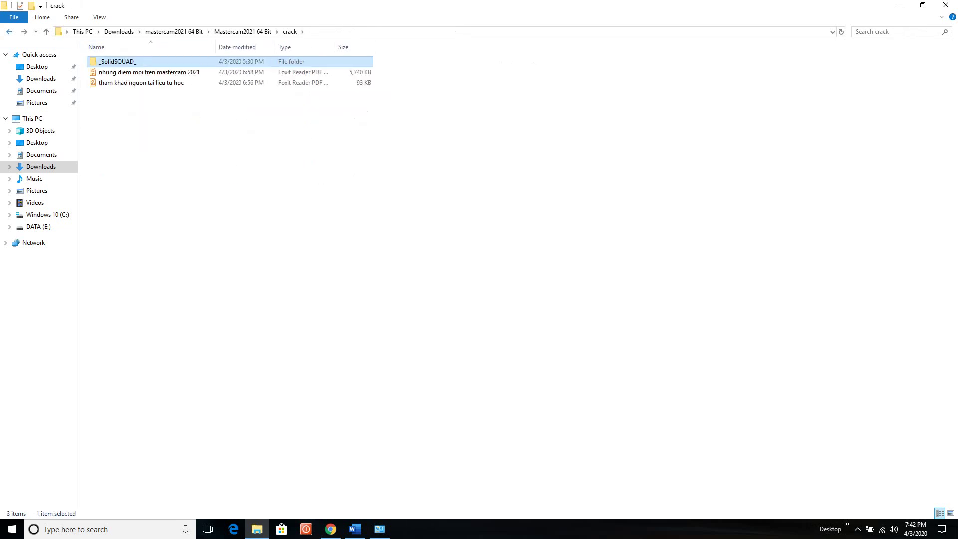
click(10, 32)
click(149, 72)
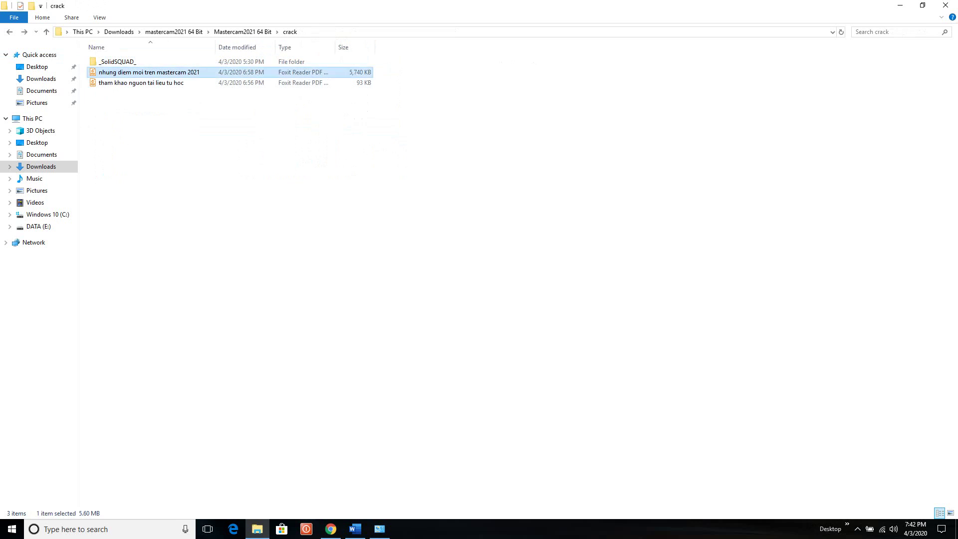
key(Return)
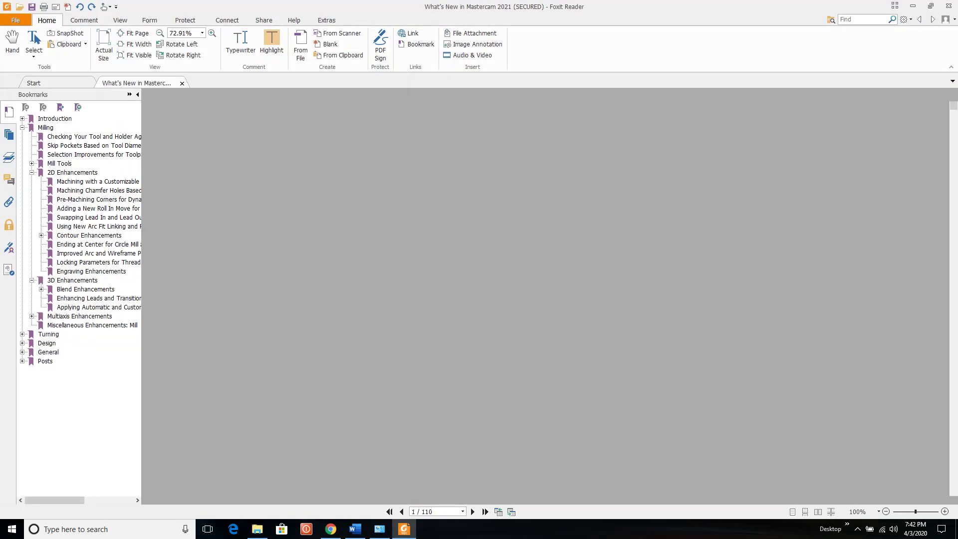
Skim the What's New in Mastercam 2021 PDF at actual size, covering its milling sections, and close the reader.
scroll(547, 297, down, 9)
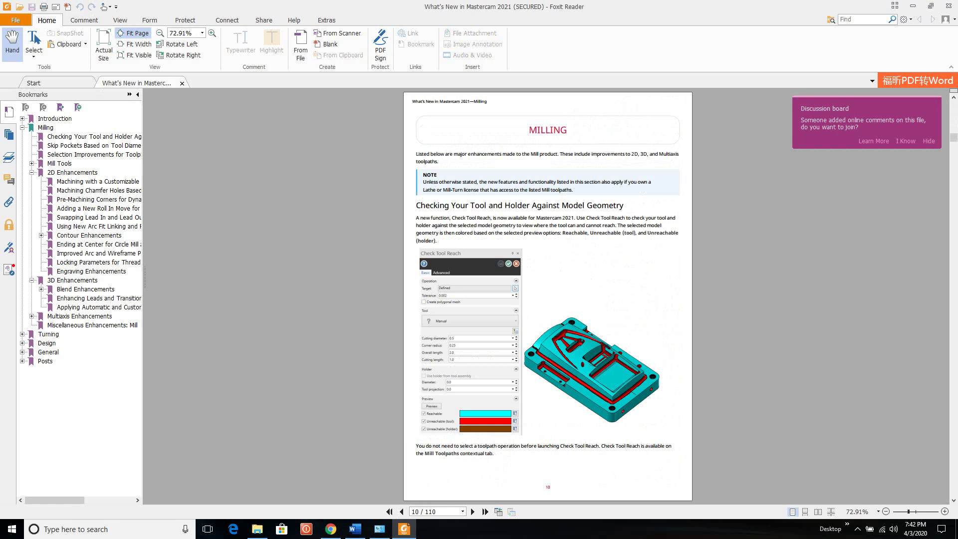
key(ctrl+1)
scroll(548, 296, down, 9)
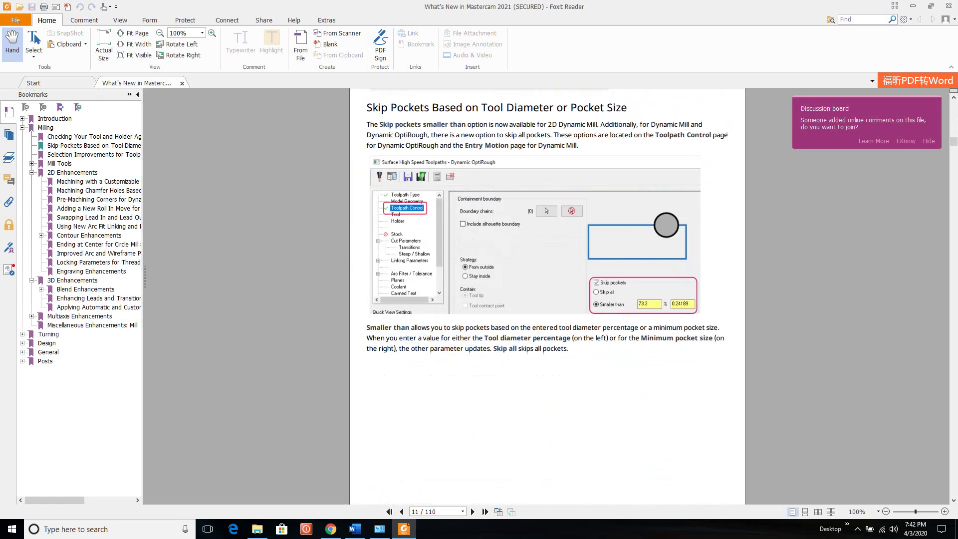
scroll(547, 296, up, 5)
scroll(547, 296, up, 15)
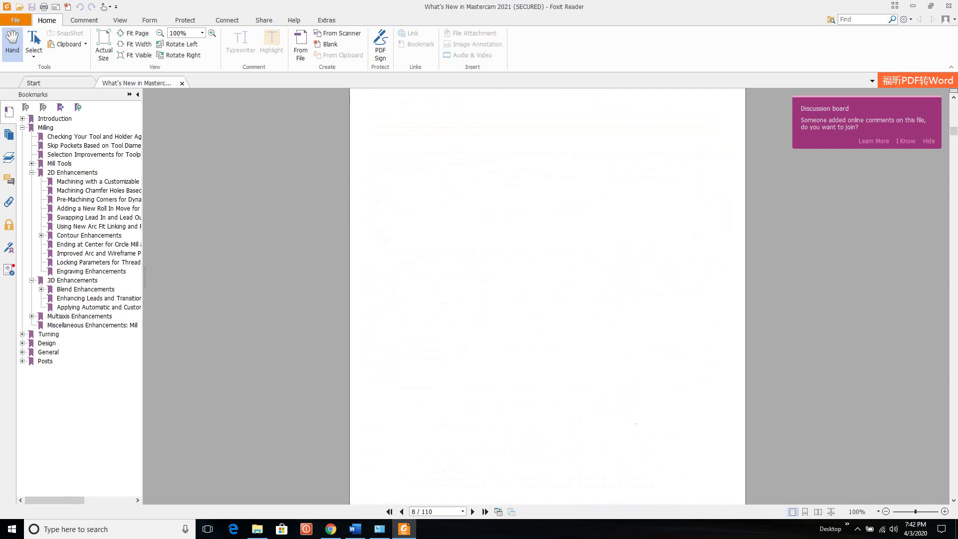
key(Page_Down)
key(Page_Down)
key(Page_Down)
key(Page_Down)
key(Page_Down)
key(Page_Down)
key(Page_Down)
key(Page_Down)
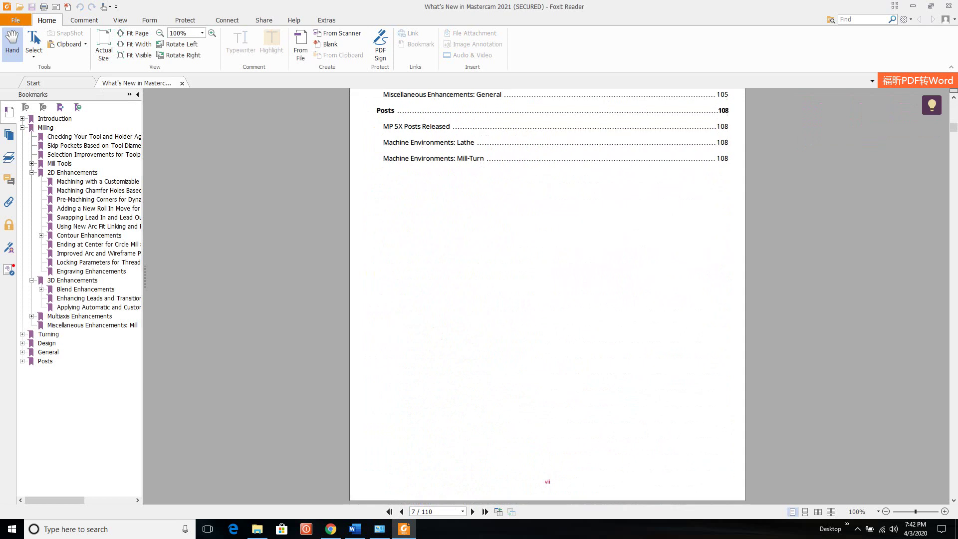
key(Page_Down)
key(Page_Down)
key(Page_Down)
key(Page_Down)
key(Page_Down)
key(Page_Down)
key(Page_Down)
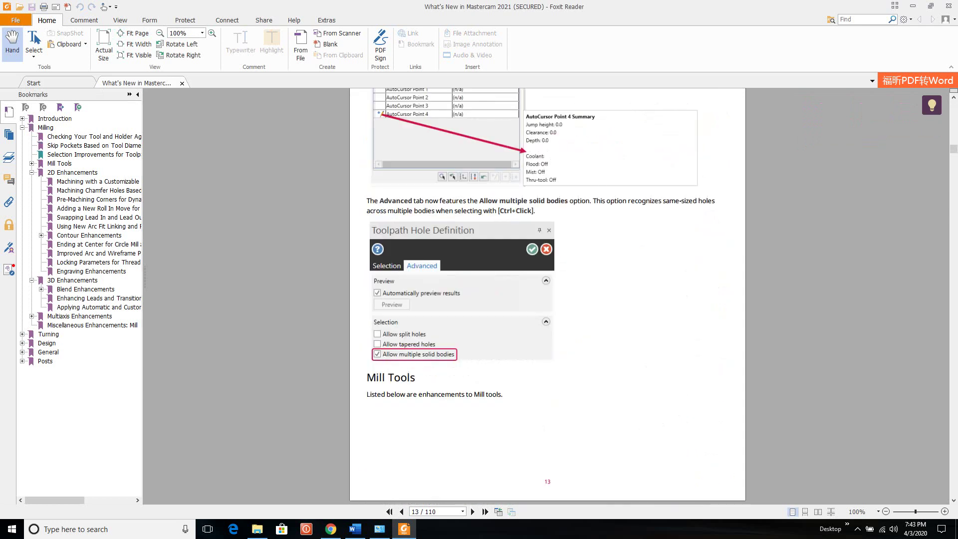
key(Page_Down)
key(Page_Down)
key(Page_Down)
key(Page_Down)
key(Page_Down)
key(Page_Down)
key(Page_Down)
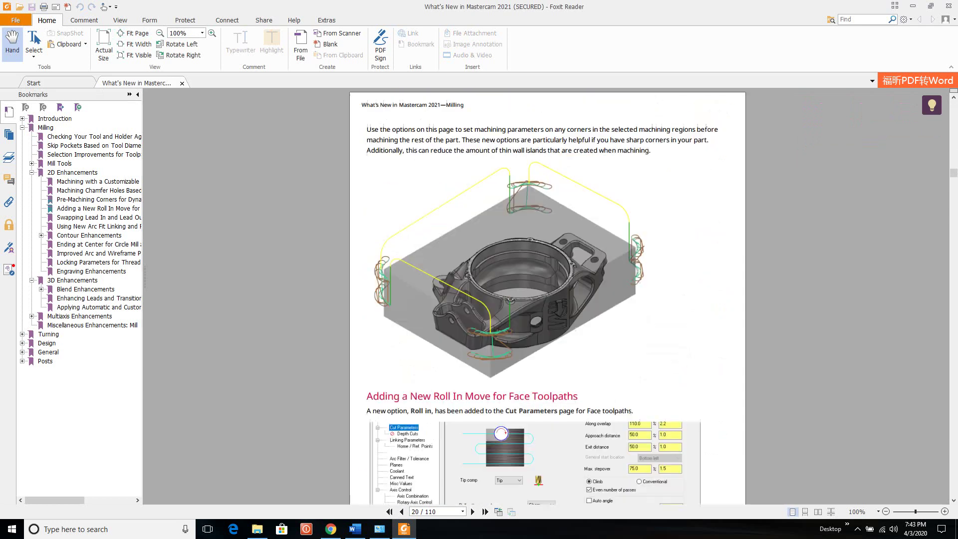
key(Page_Down)
key(Page_Down)
key(Page_Down)
key(Page_Down)
key(Page_Down)
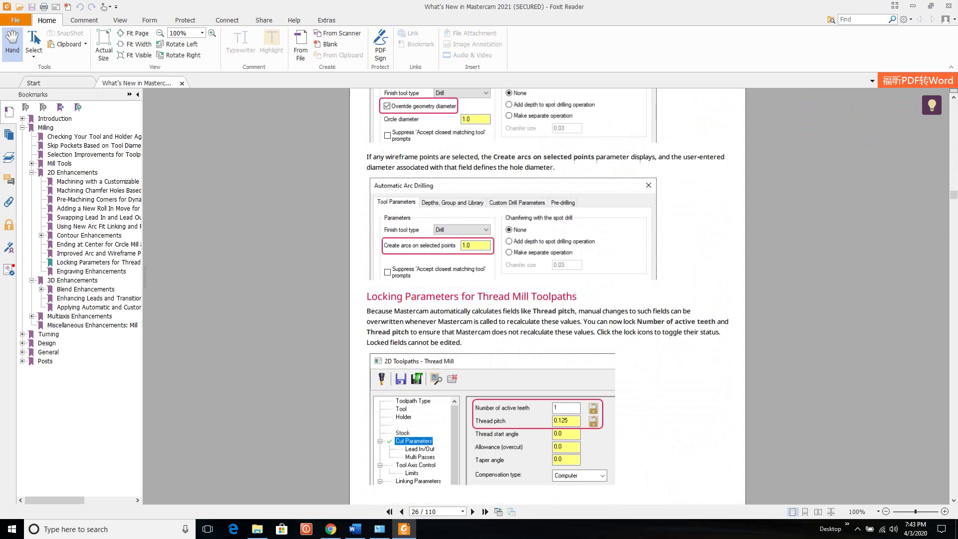
click(948, 6)
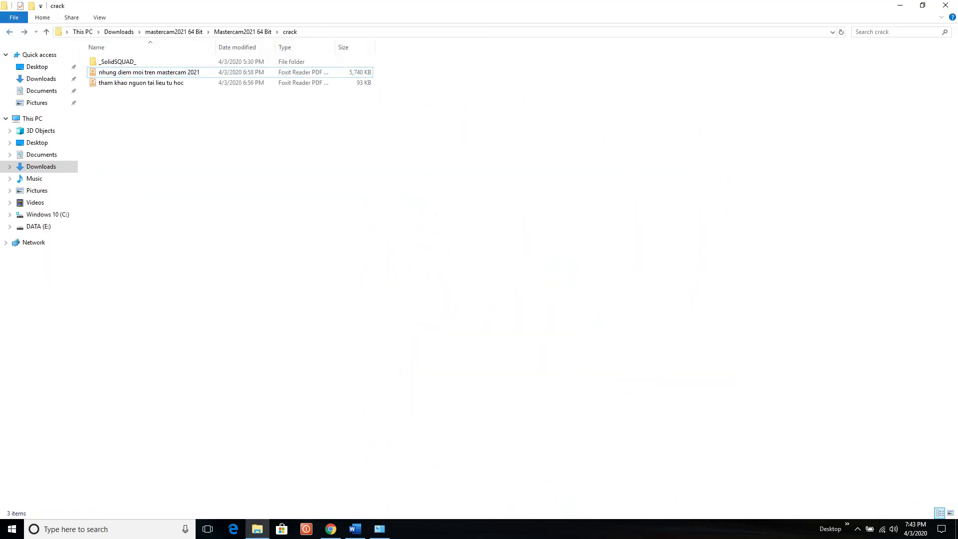
Go back up to the Mastercam2021 64 Bit folder and run mastercam2021-pb1-web as administrator.
key(alt+Up)
click(320, 200)
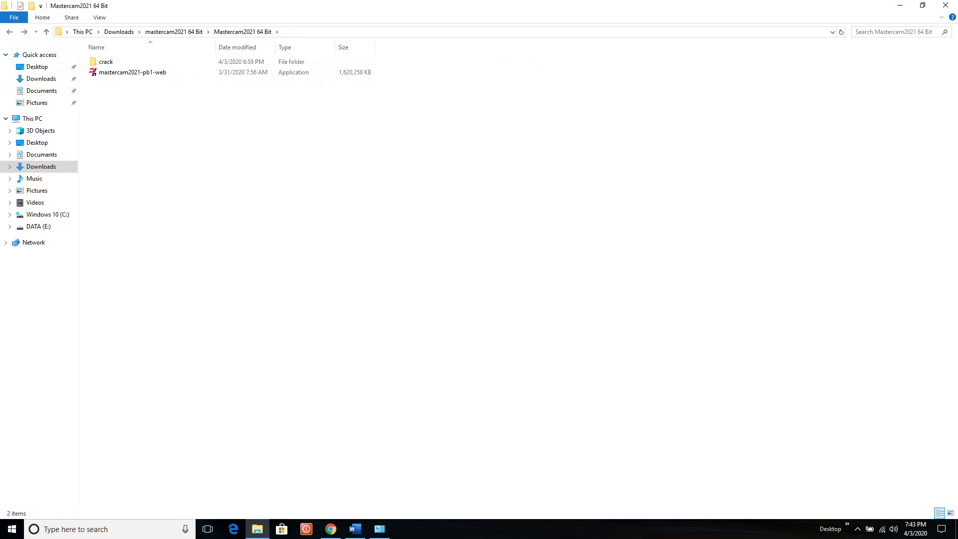
click(132, 73)
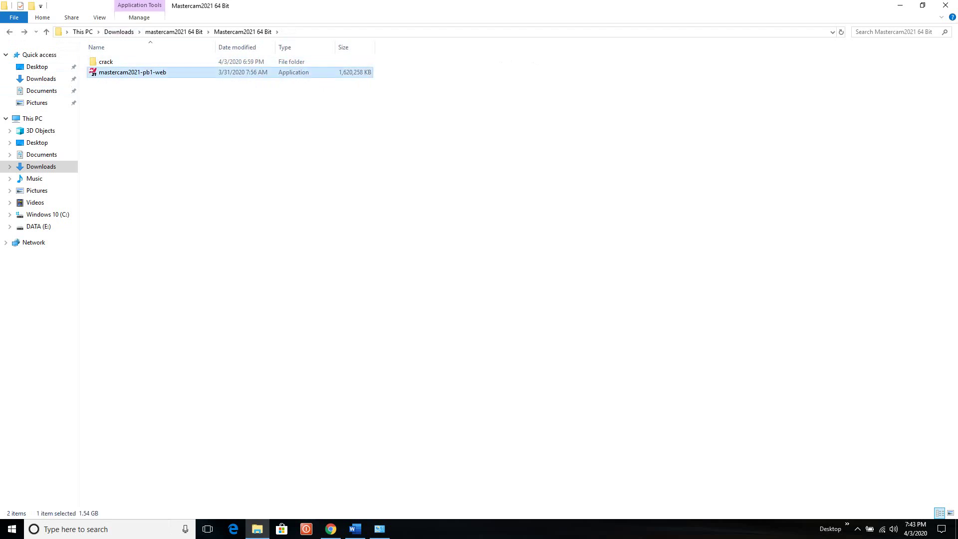
right_click(135, 72)
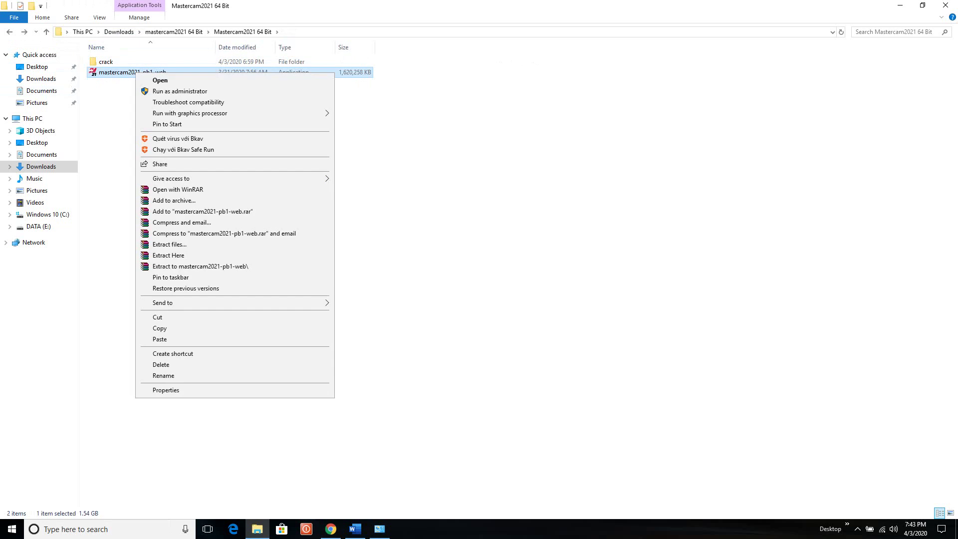
click(180, 91)
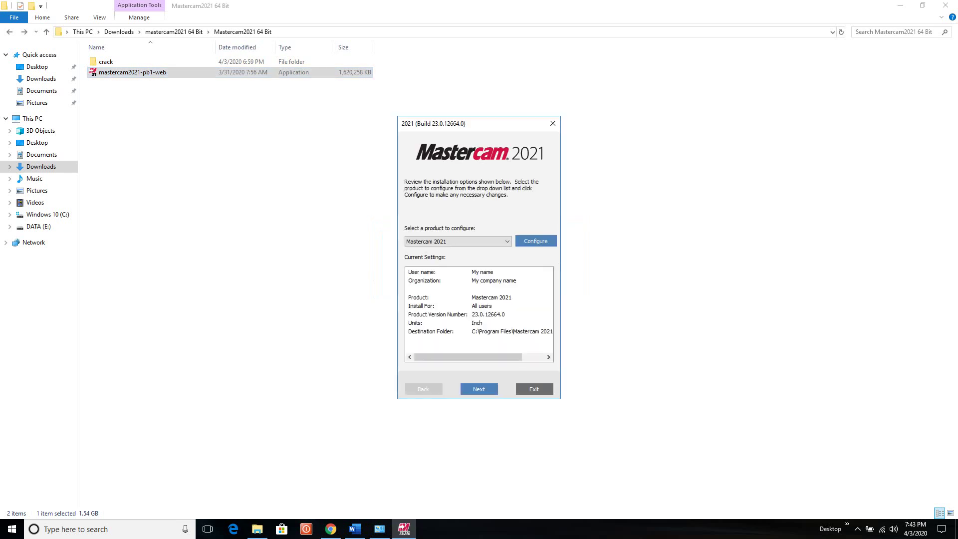
Configure the Mastercam 2021 installation to use Metric units.
drag(479, 124, 642, 84)
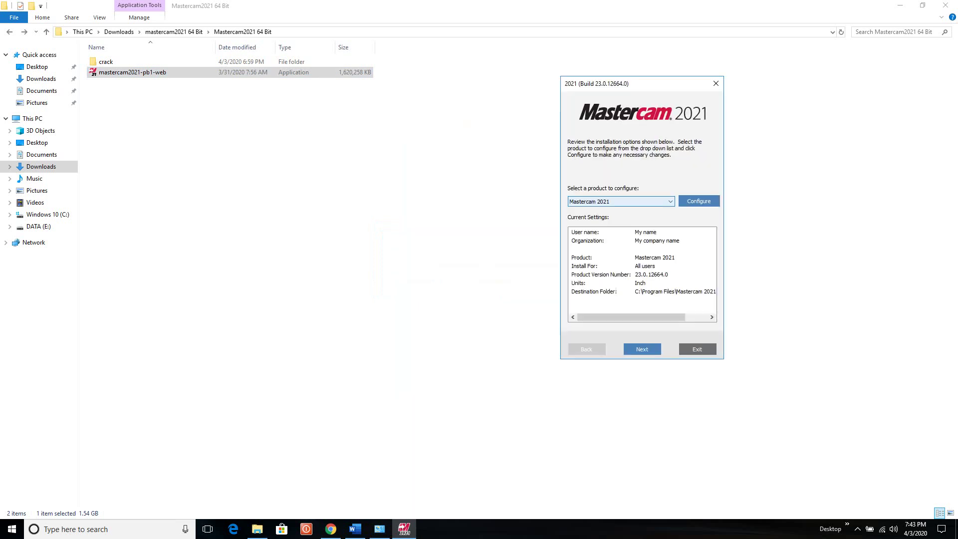
click(698, 201)
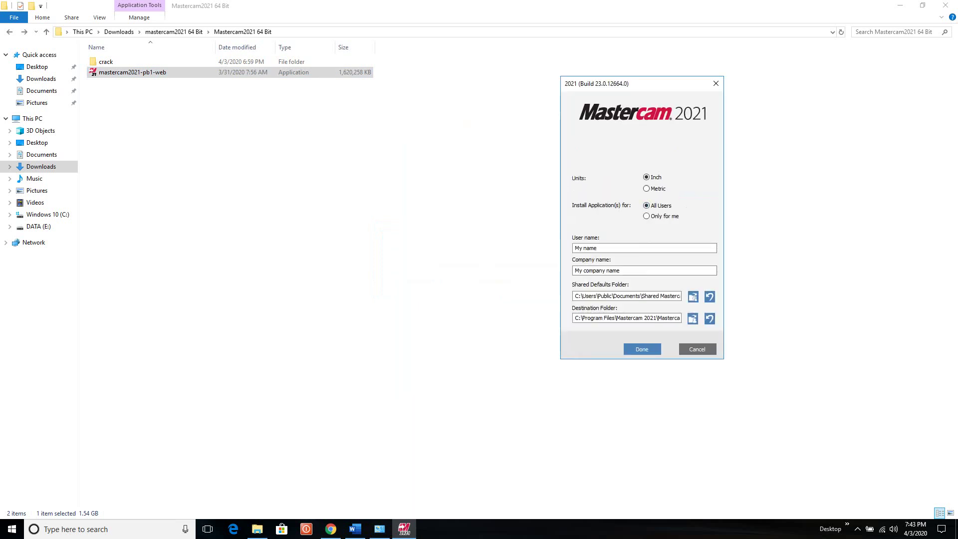
click(647, 189)
click(643, 349)
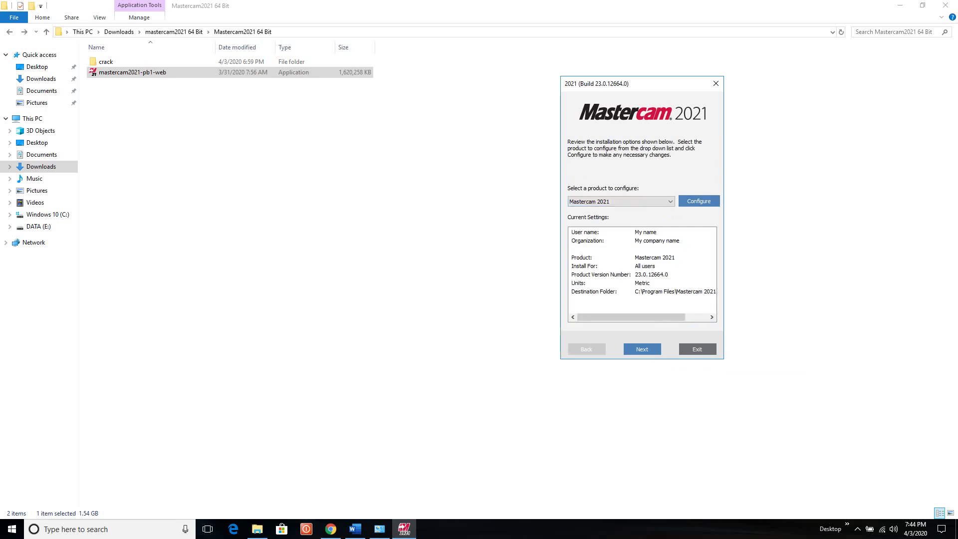
Agree to install into the existing folder and accept the license terms to start the Mastercam 2021 installation.
click(642, 350)
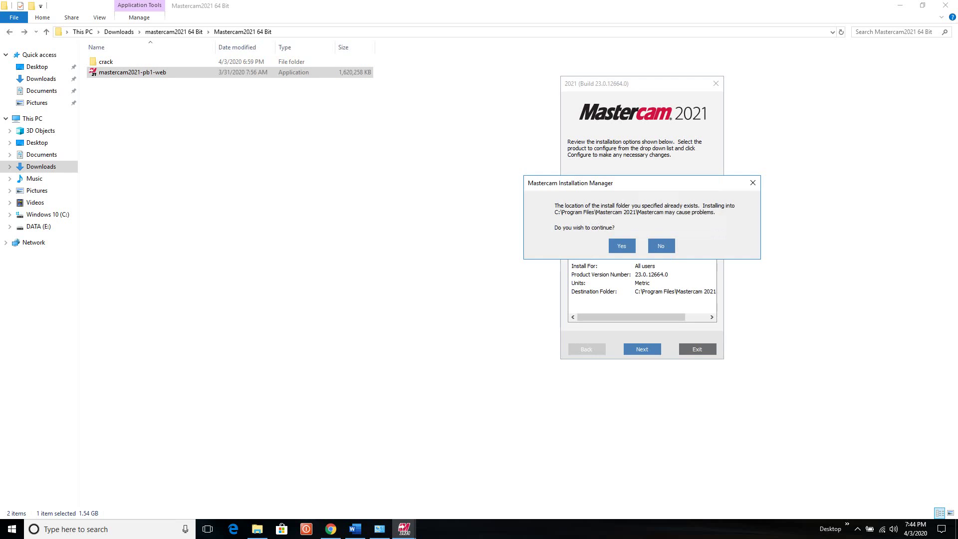
key(Return)
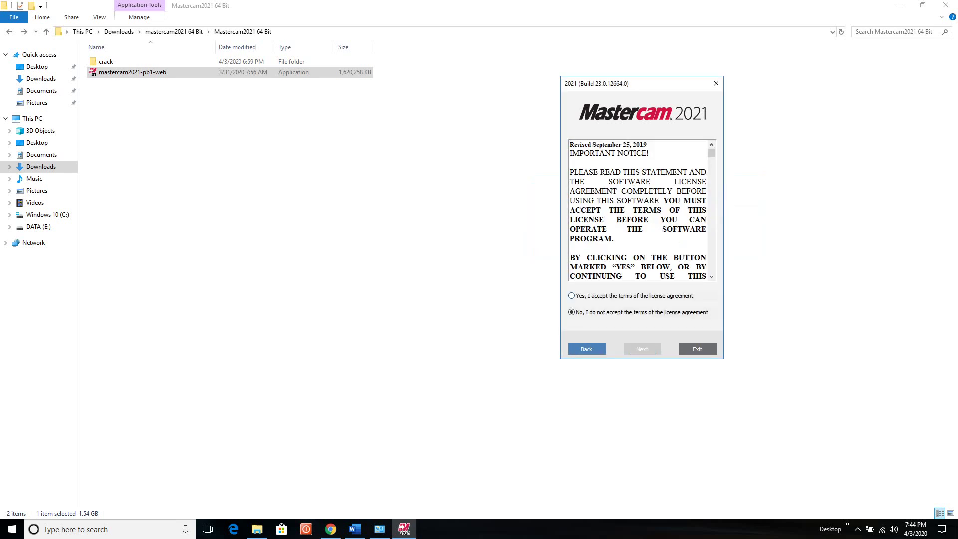
click(571, 296)
click(642, 349)
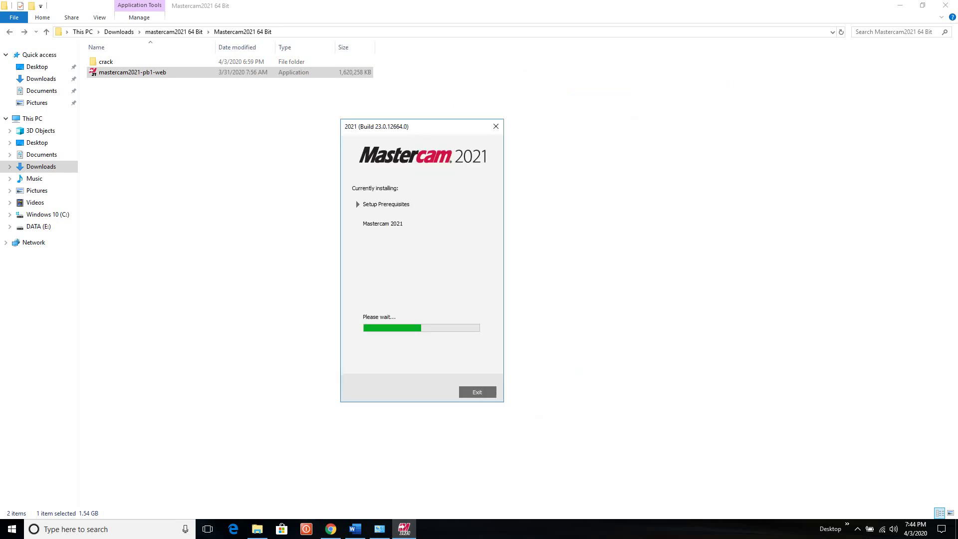
Reveal the desktop behind the installer and move the installer window closer to the desktop icons.
right_click(638, 164)
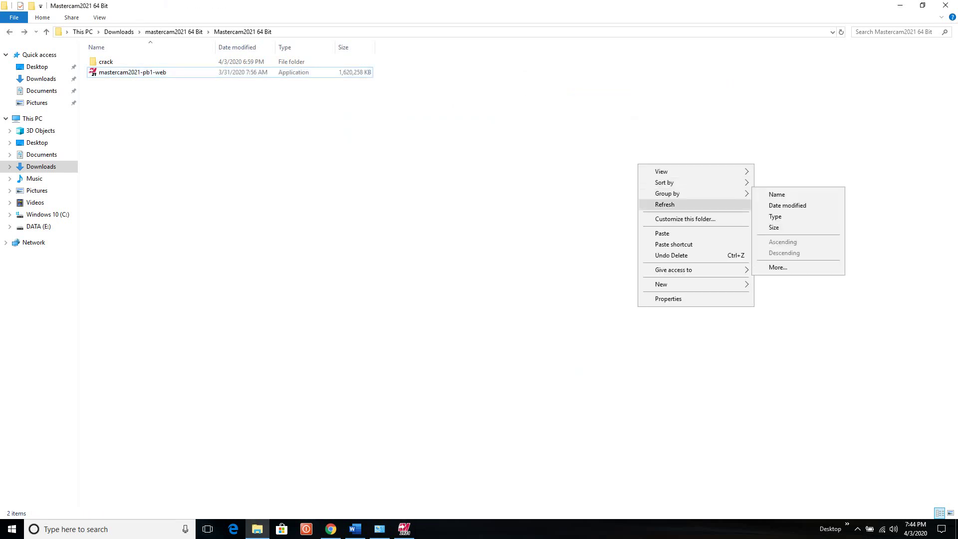
click(666, 205)
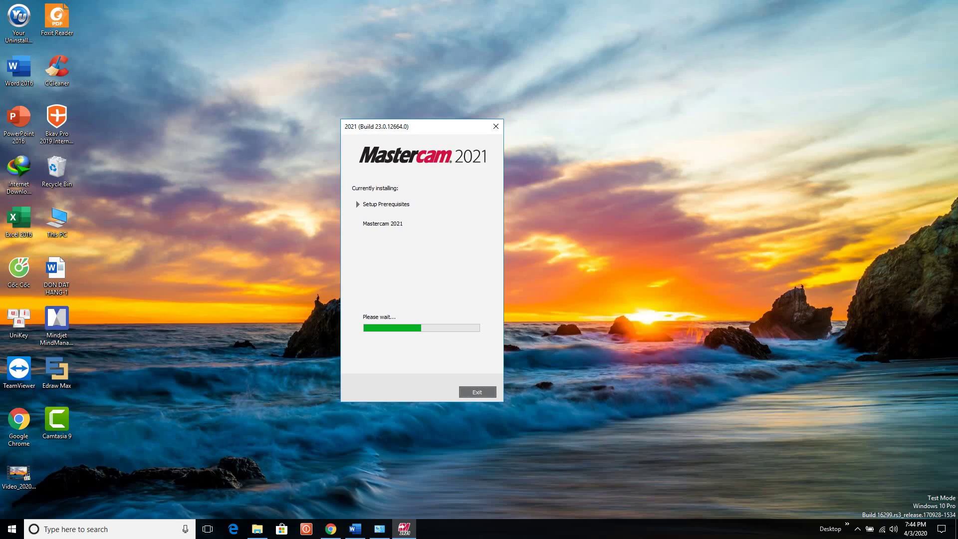
drag(458, 127, 369, 54)
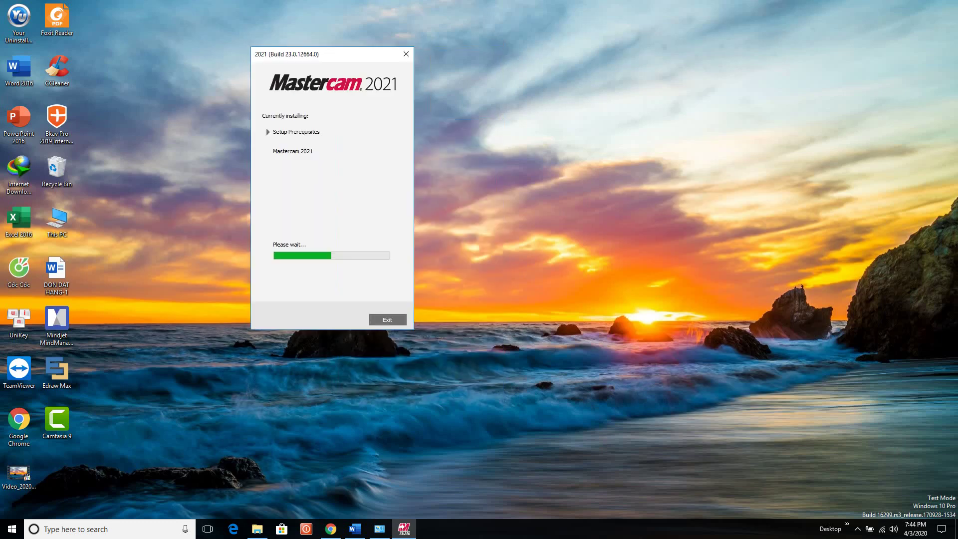
right_click(634, 60)
click(653, 88)
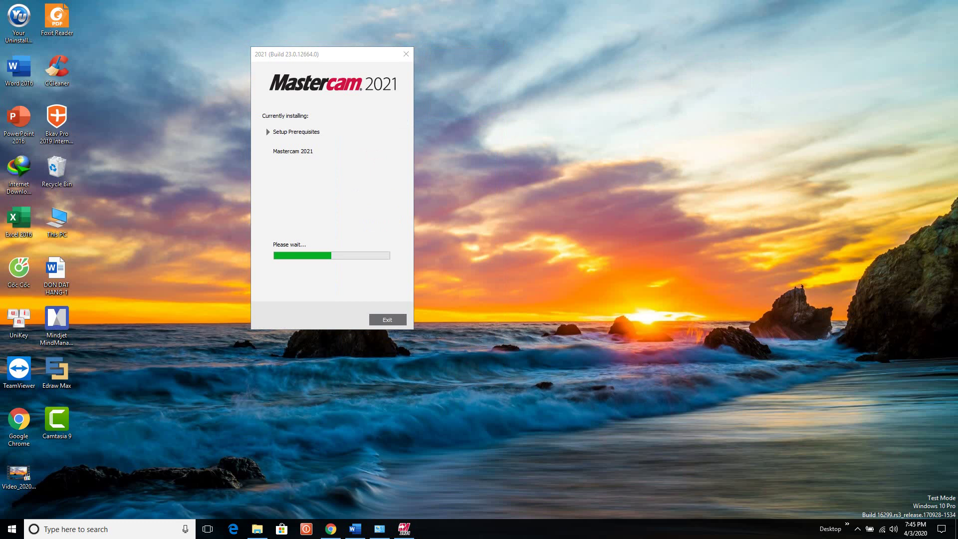
Delete the Video_2020-04-03_193910 file from the desktop and refresh the desktop.
click(19, 474)
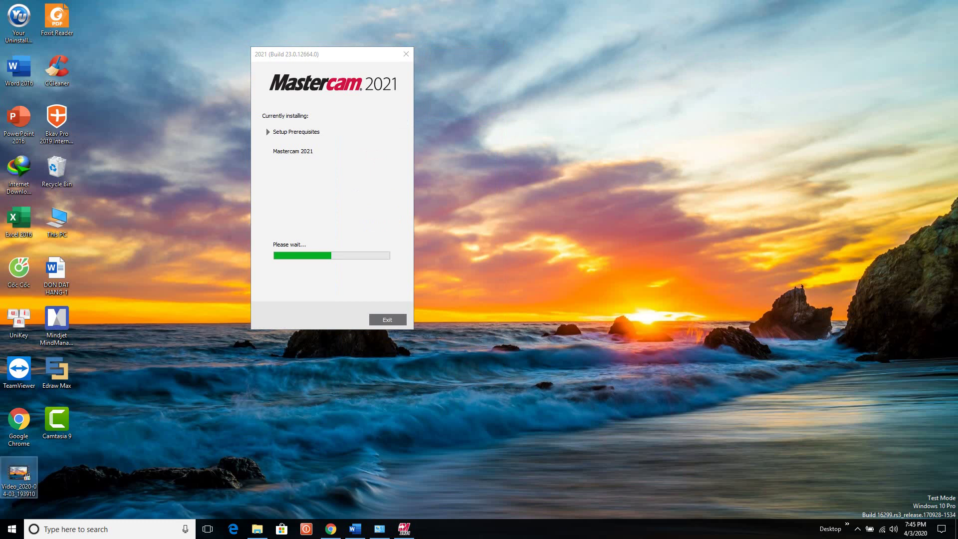
key(Delete)
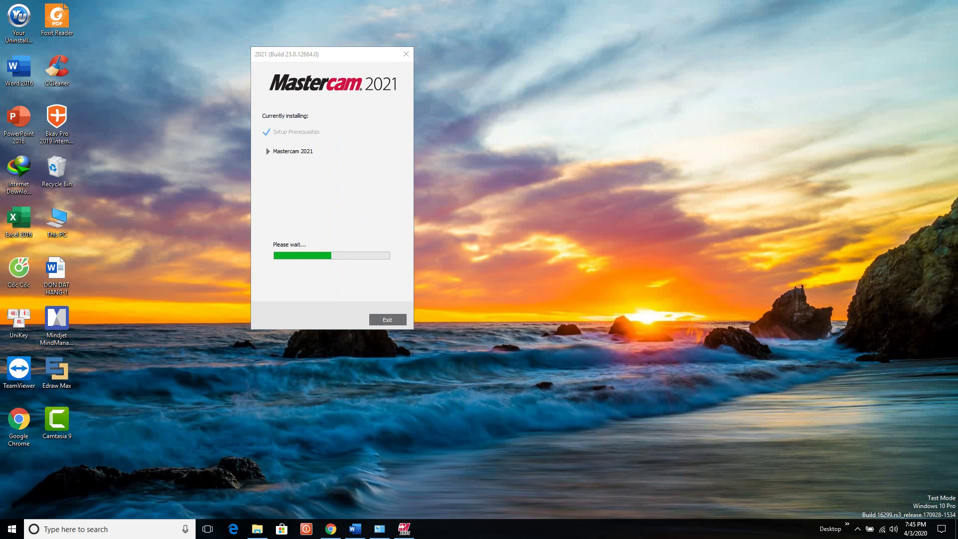
right_click(679, 116)
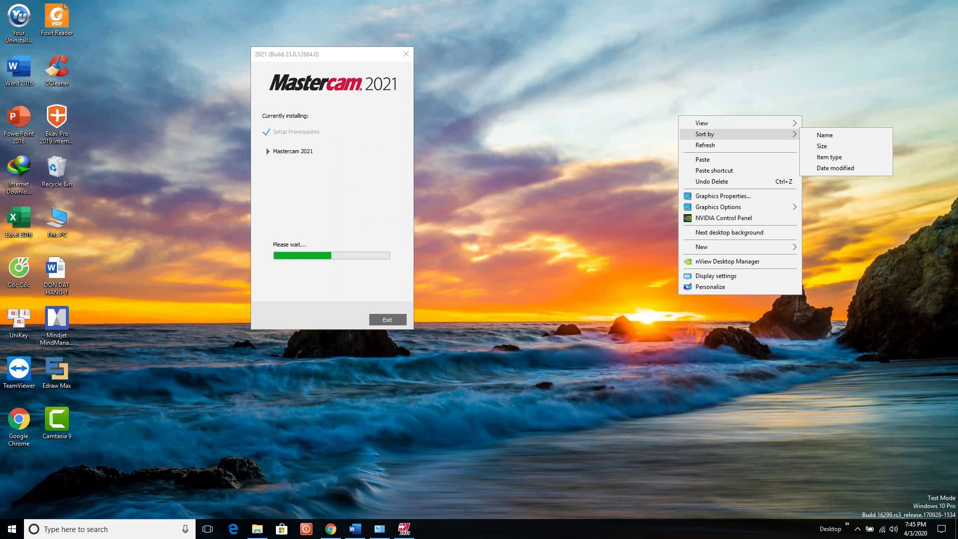
click(705, 144)
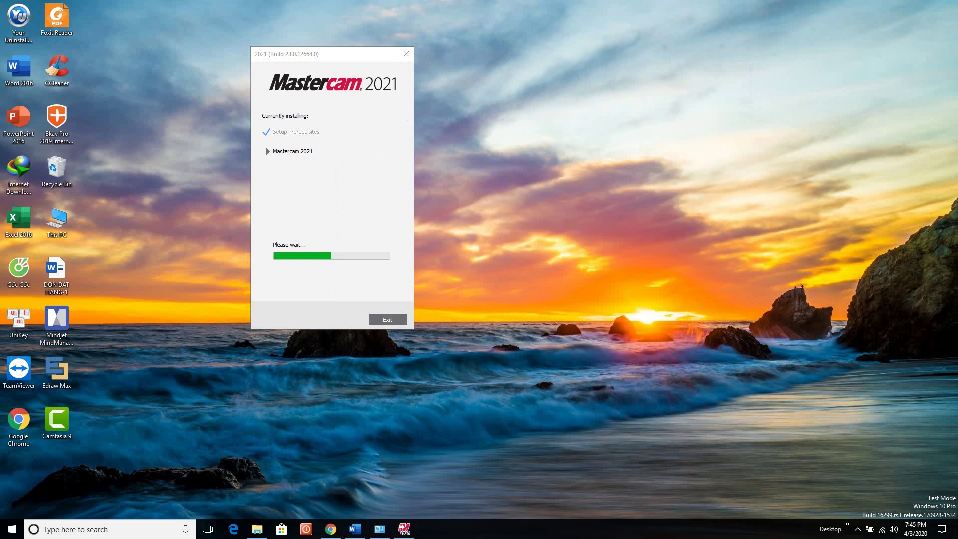
click(857, 529)
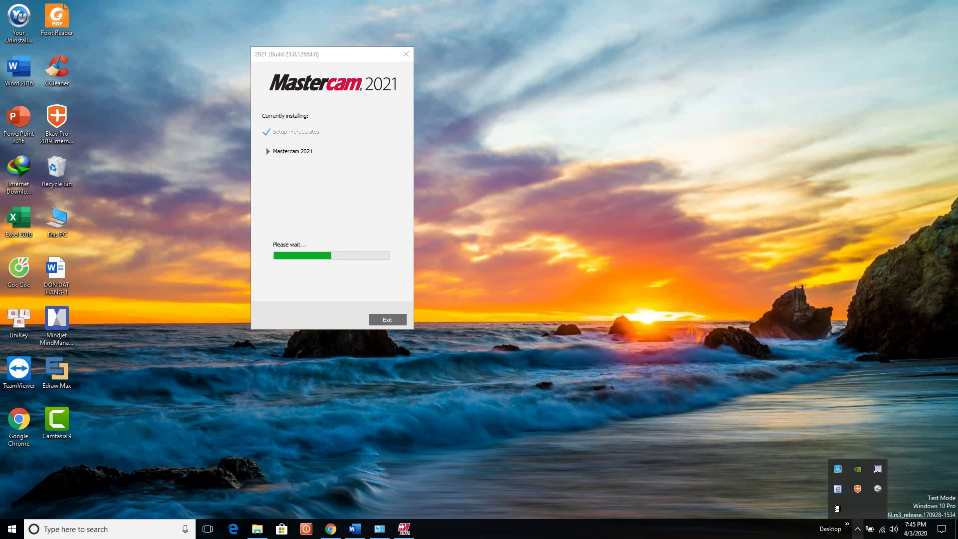
right_click(574, 87)
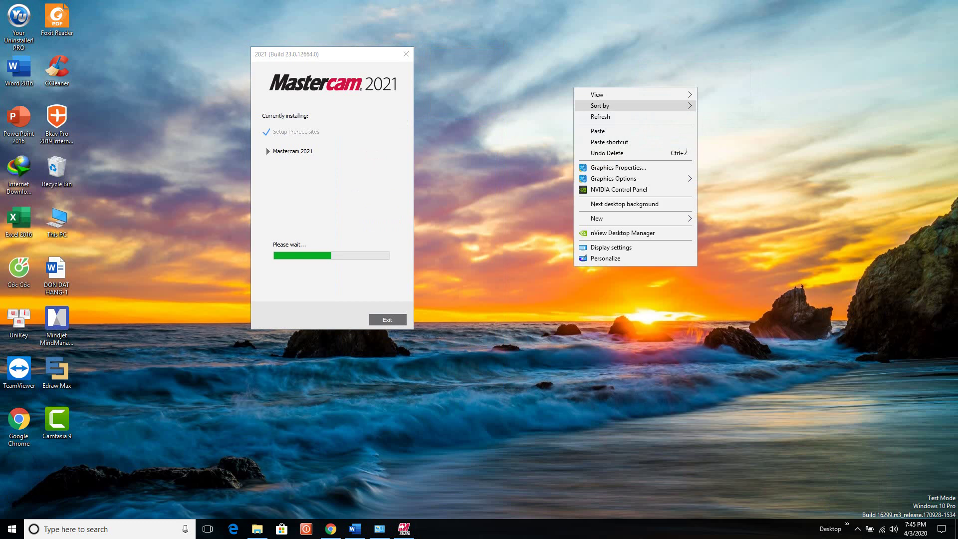
click(600, 116)
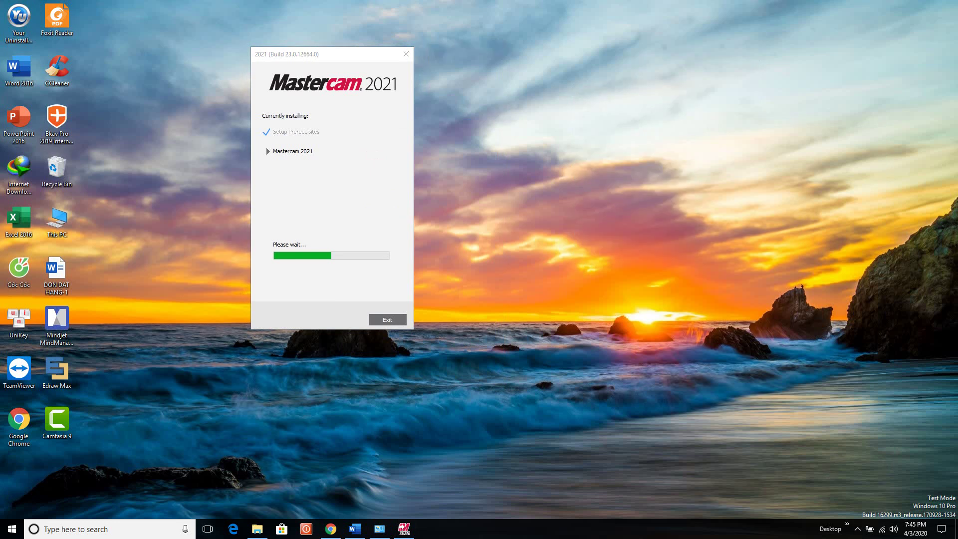
right_click(566, 87)
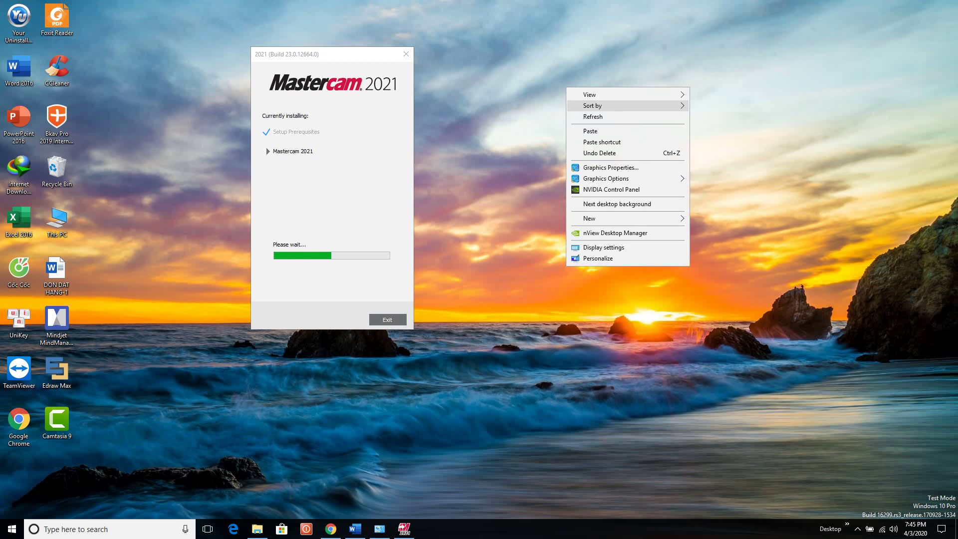
click(600, 116)
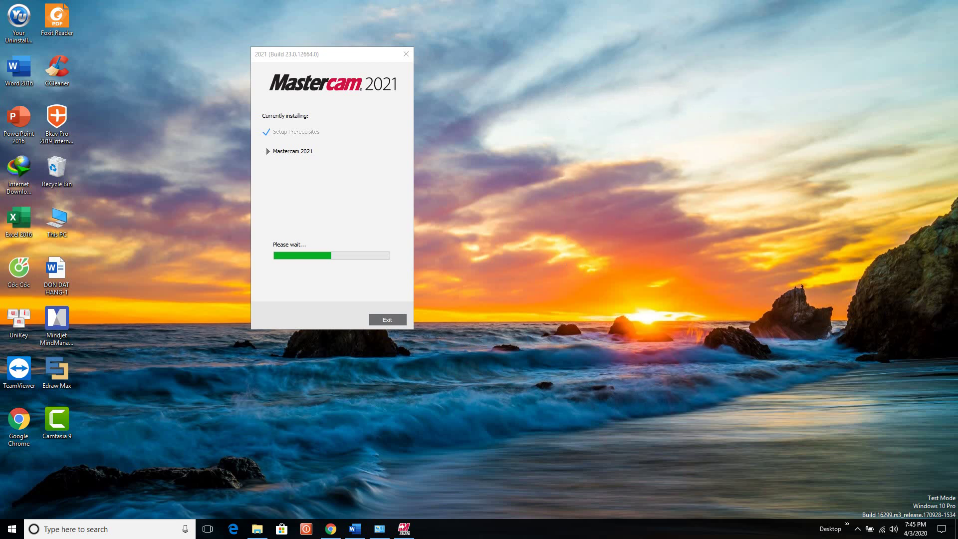
drag(345, 54, 240, 16)
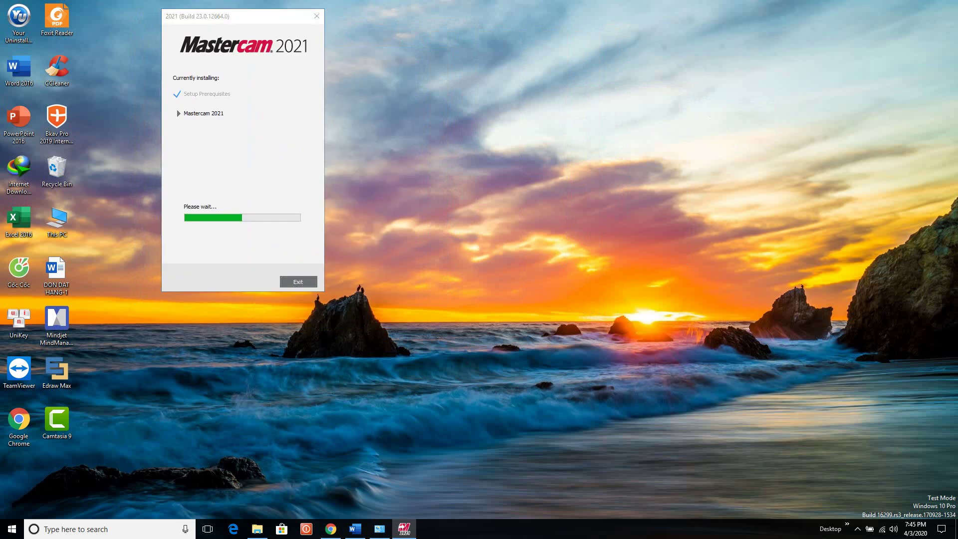
right_click(562, 85)
click(588, 114)
right_click(486, 74)
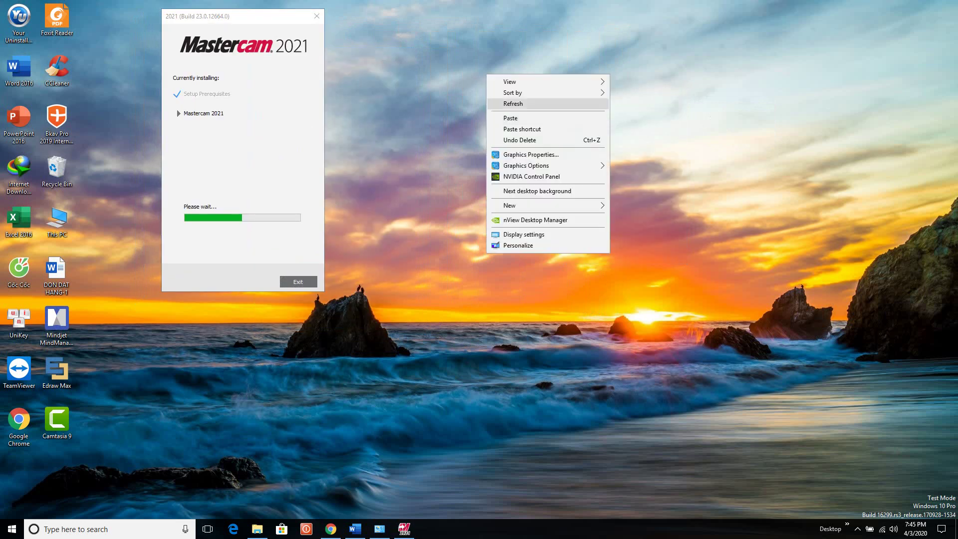
click(503, 103)
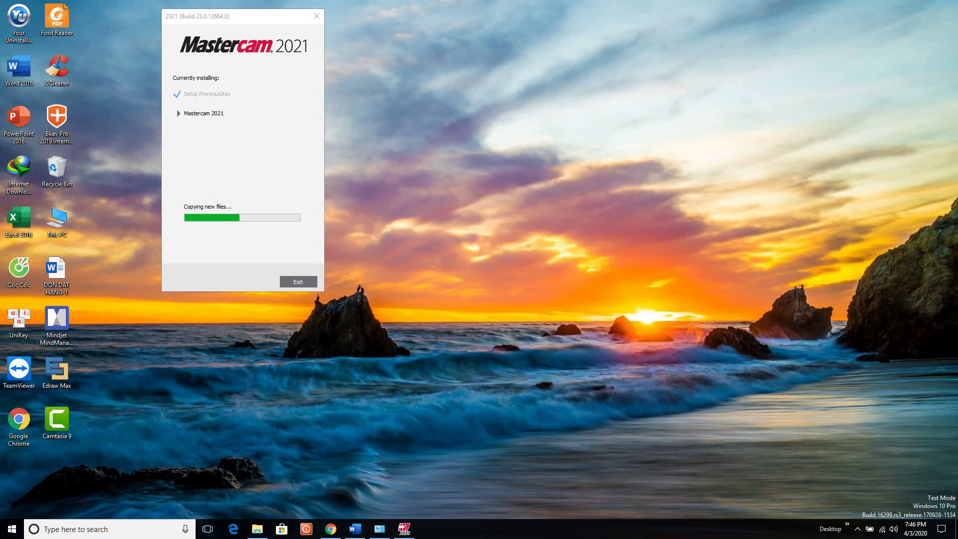
drag(243, 16, 287, 21)
right_click(517, 72)
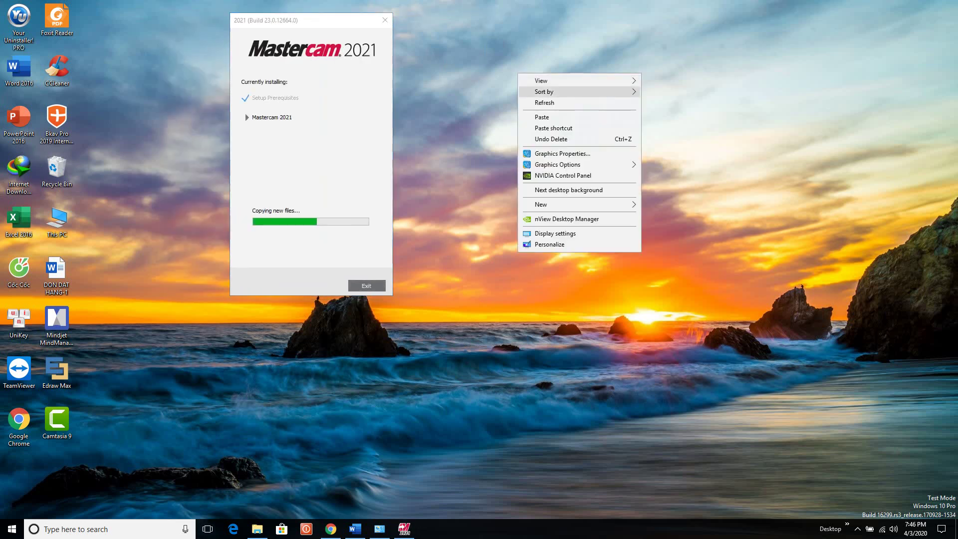
click(548, 104)
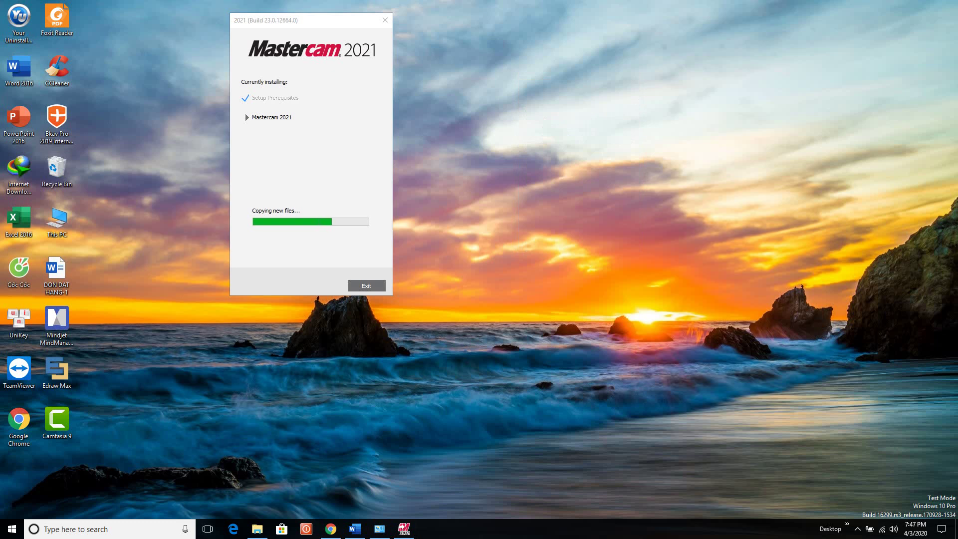
Open the MultiKey_18.1.1_x64_24032019_testmode folder inside the package's crack and _SolidSQUAD_ folders.
click(258, 529)
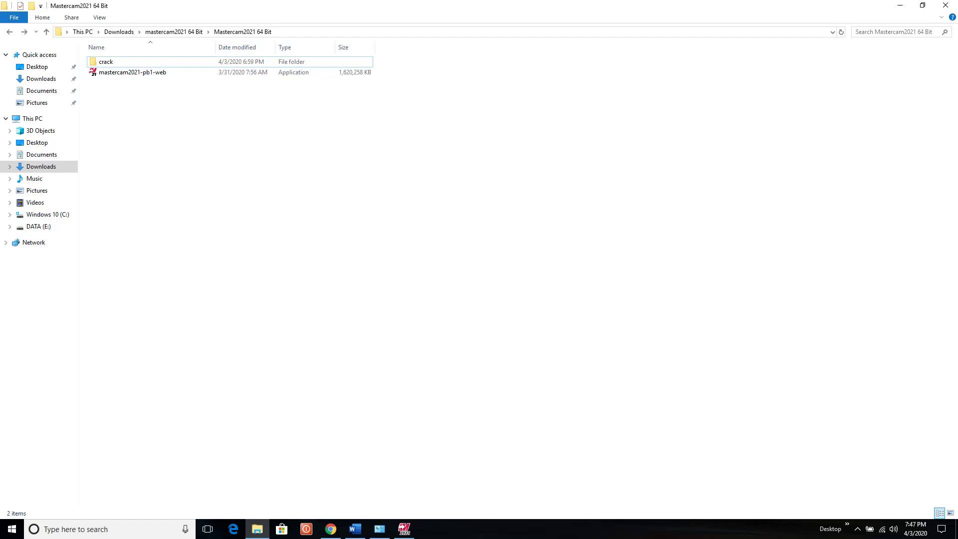
double_click(117, 62)
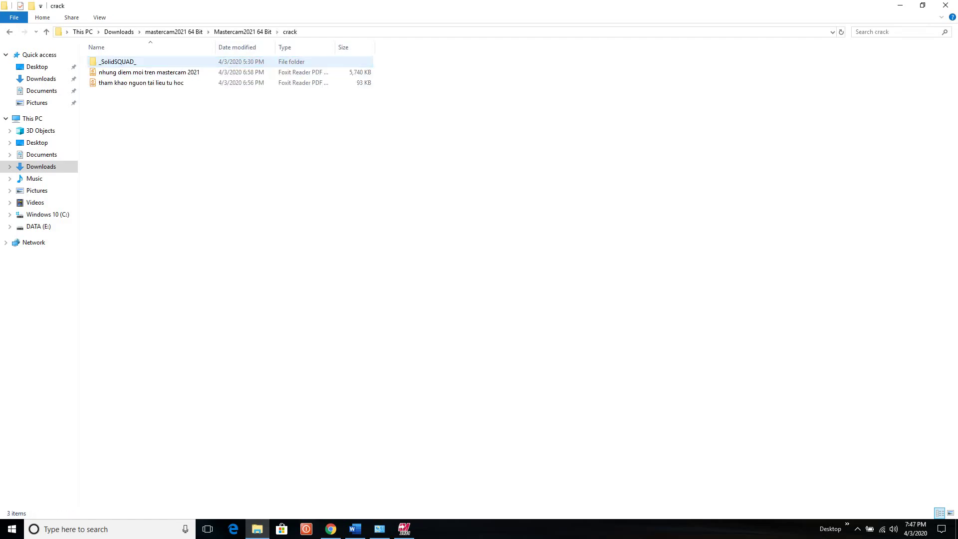
click(118, 62)
double_click(115, 61)
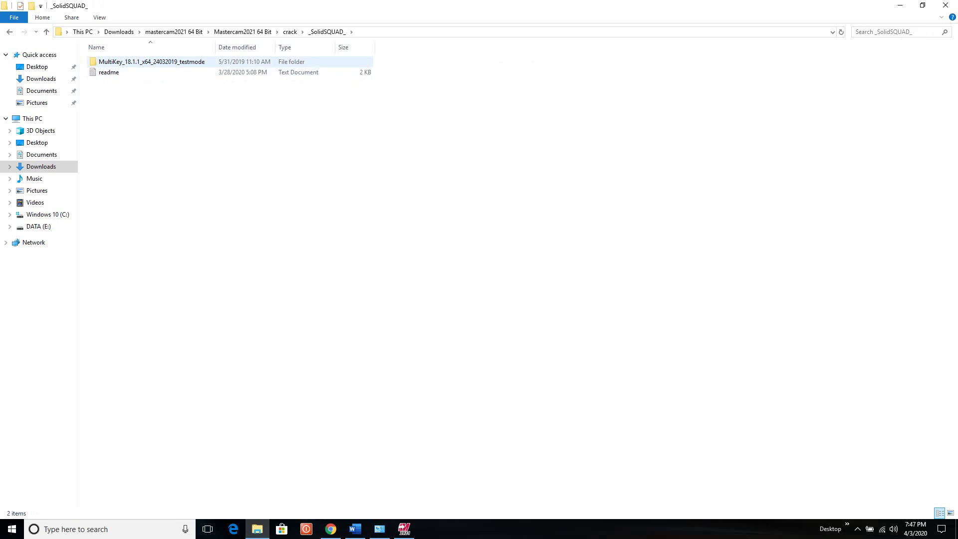
click(117, 62)
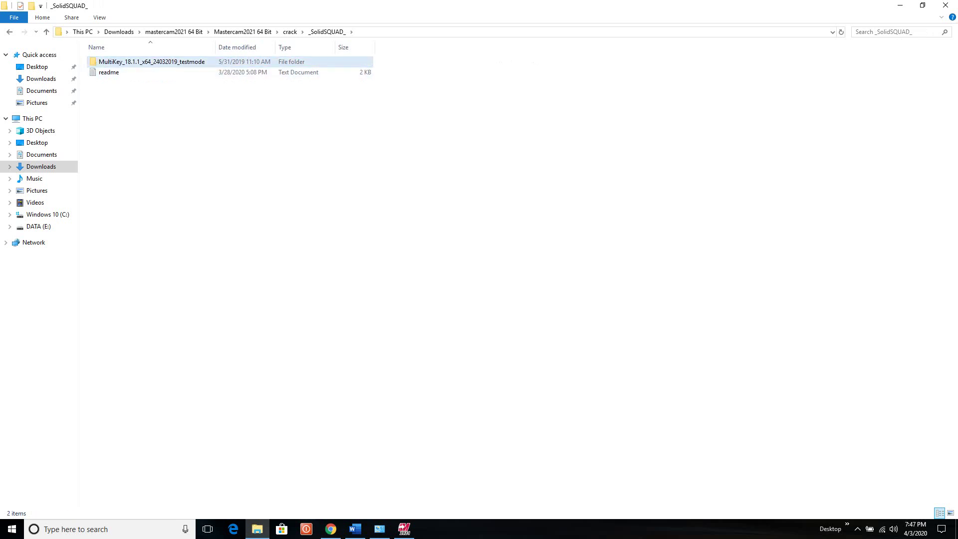
double_click(150, 61)
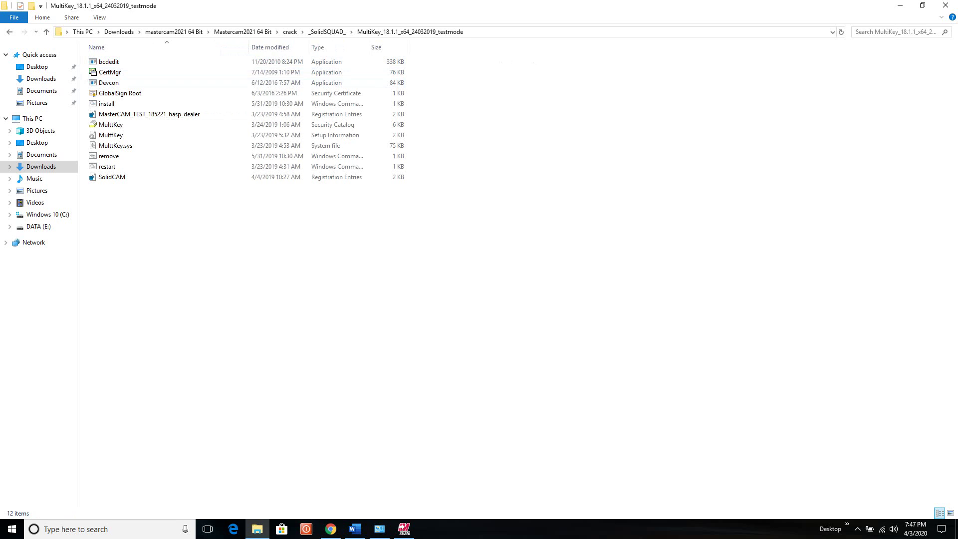
Restore the folder window to a smaller size and arrange it beside the Mastercam 2021 installer without overlap.
click(922, 5)
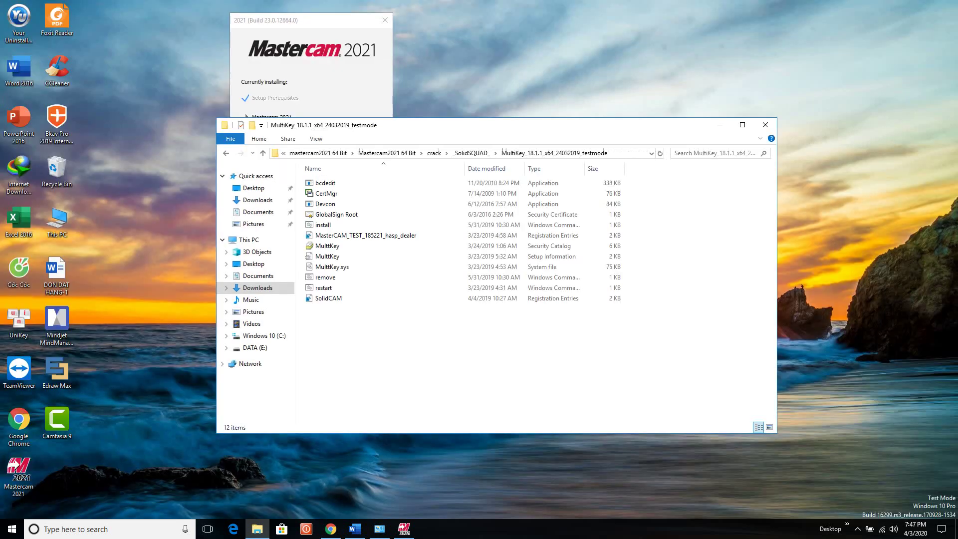
drag(499, 125, 671, 17)
drag(327, 20, 216, 25)
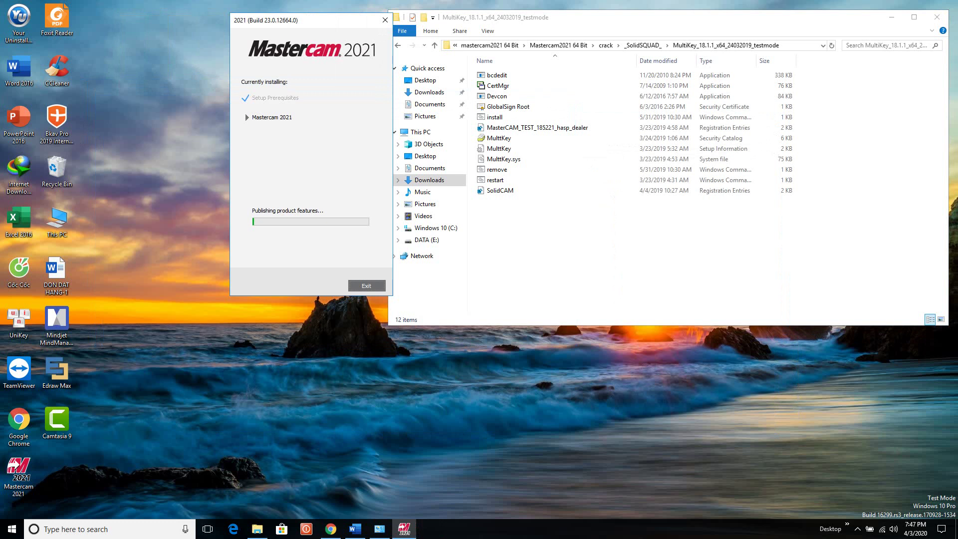
drag(299, 20, 226, 17)
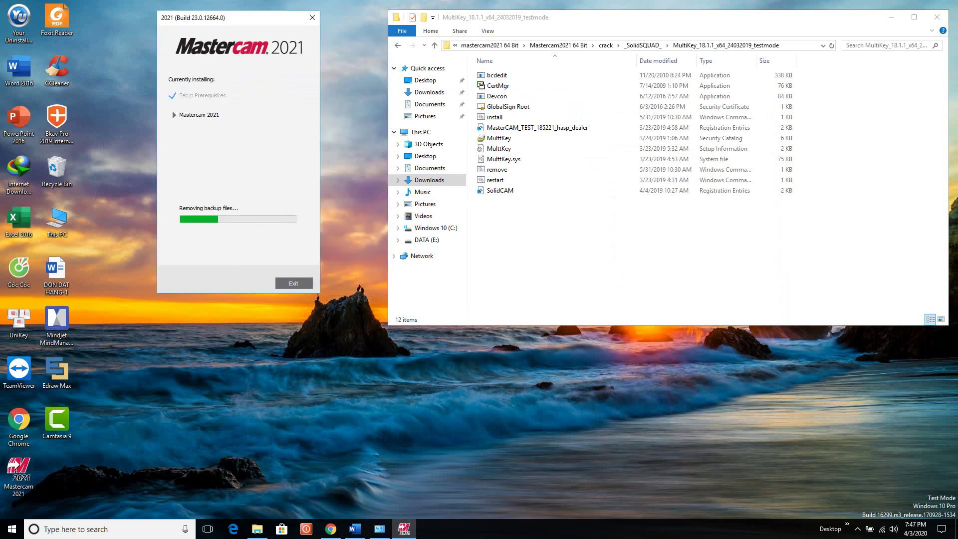
drag(619, 17, 563, 15)
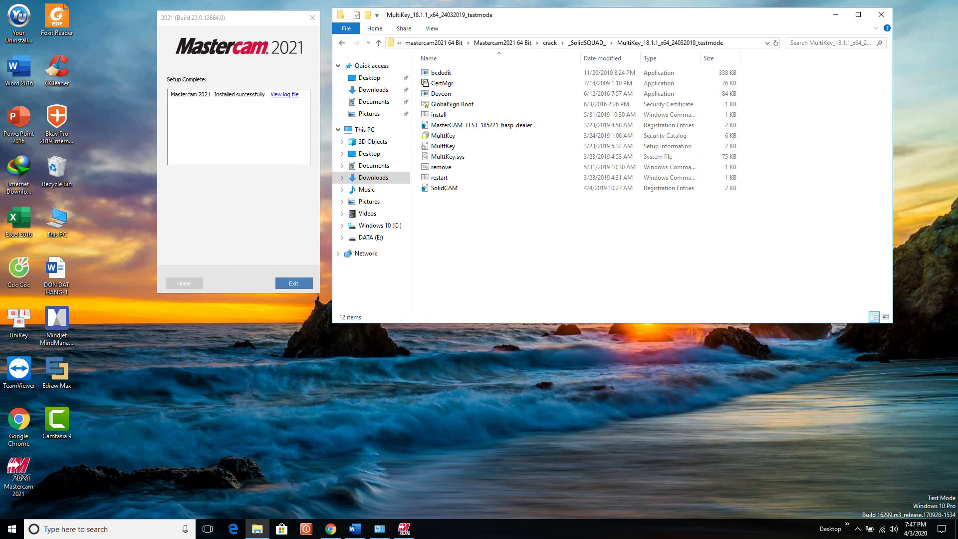
Exit the Mastercam 2021 installer, then make the MultiKey folder window taller and move it closer to the desktop icons.
click(293, 283)
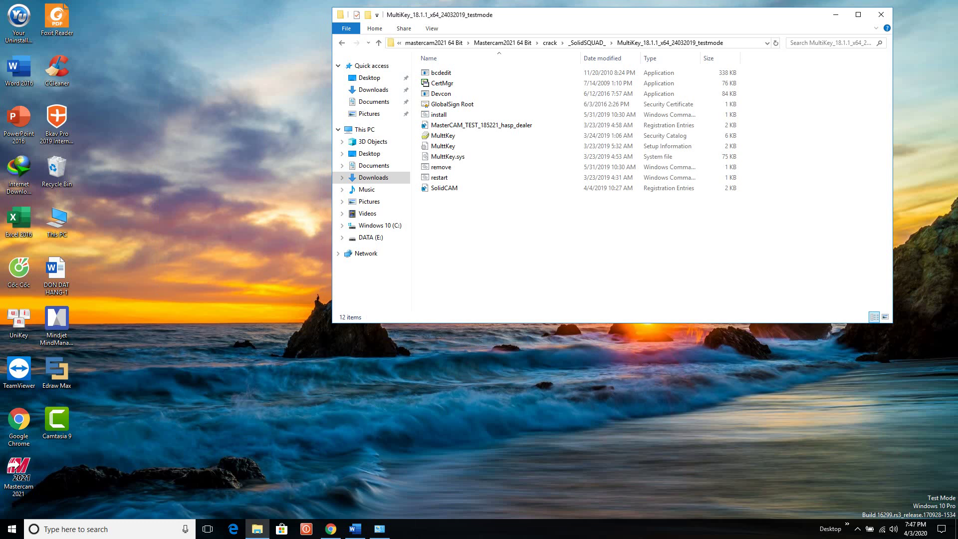
drag(612, 323, 612, 479)
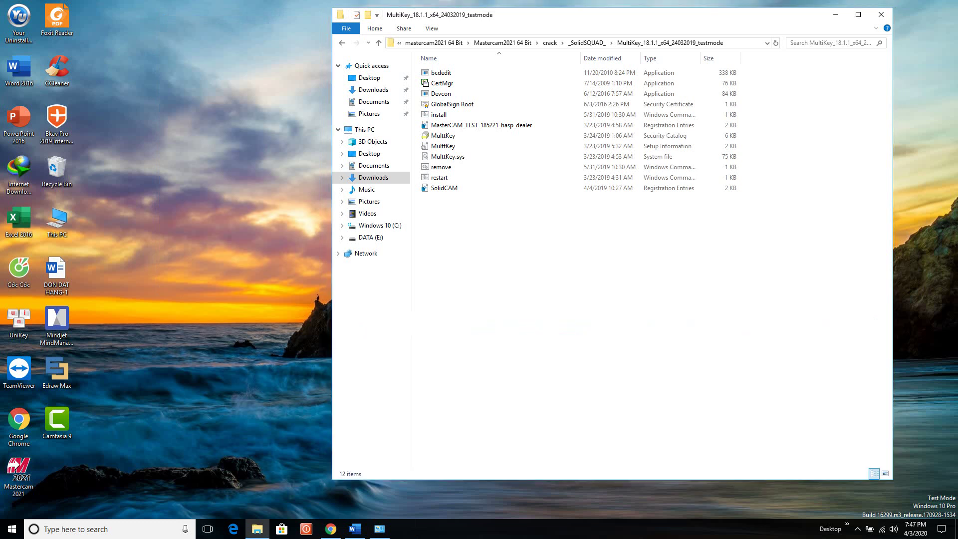
drag(499, 14, 349, 26)
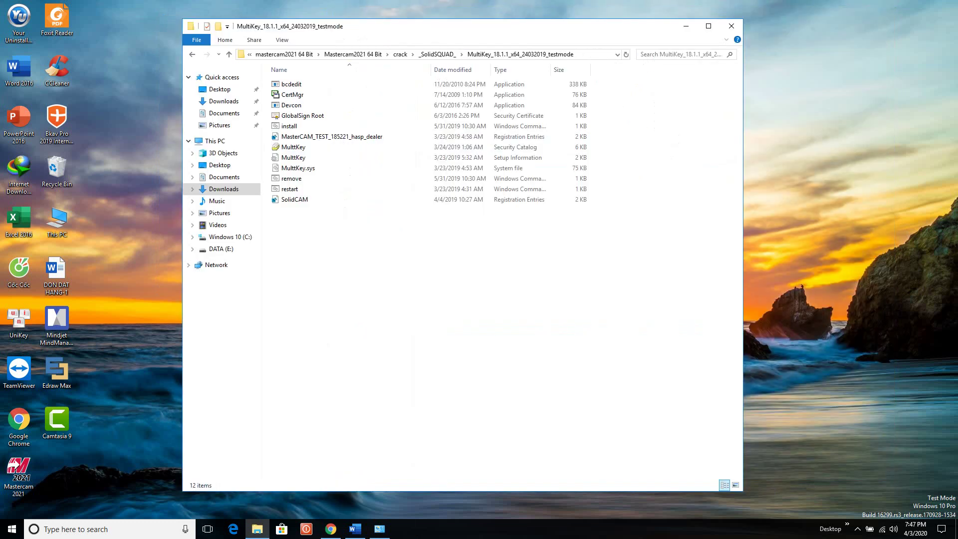
Retrace the folder path from Mastercam2021 64 Bit through crack and _SolidSQUAD_ back to the MultiKey folder.
click(295, 85)
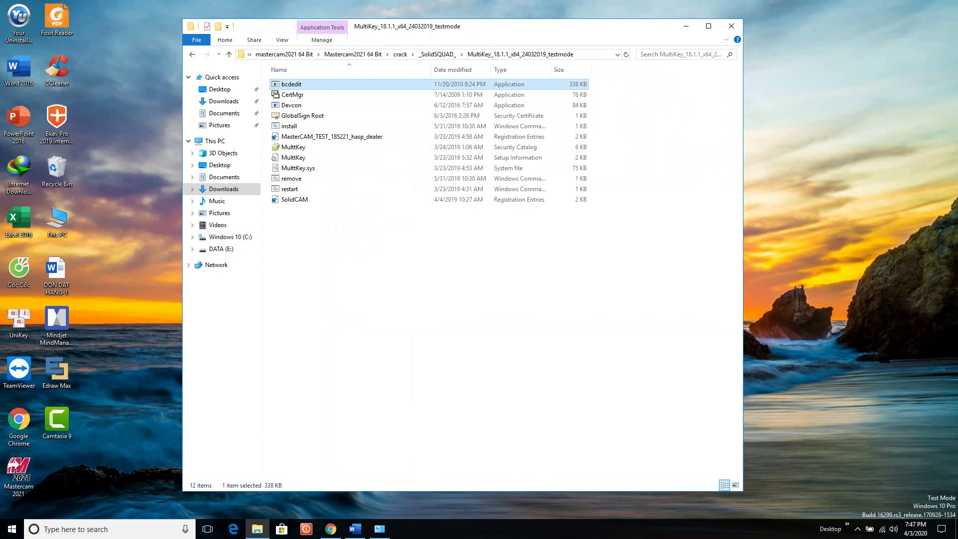
right_click(309, 82)
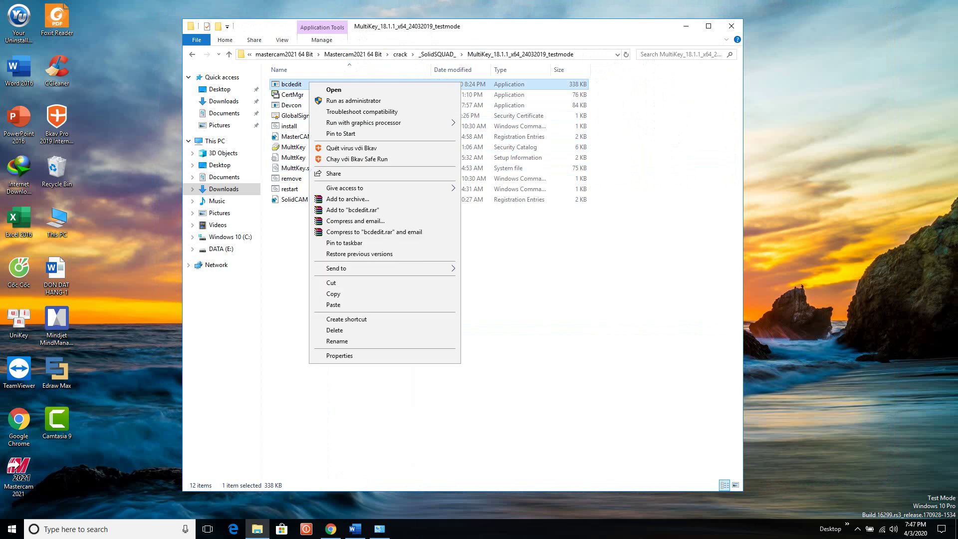
click(192, 54)
click(192, 55)
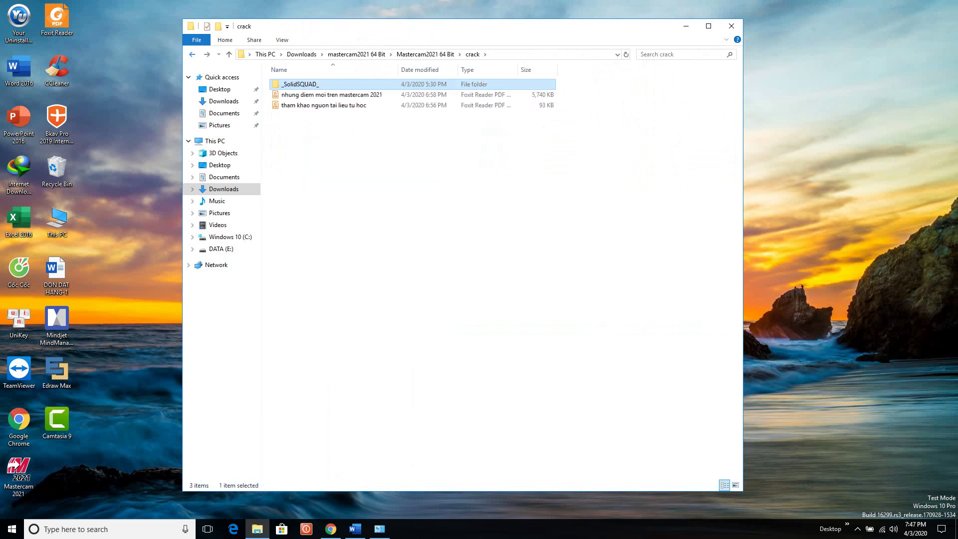
key(alt+Left)
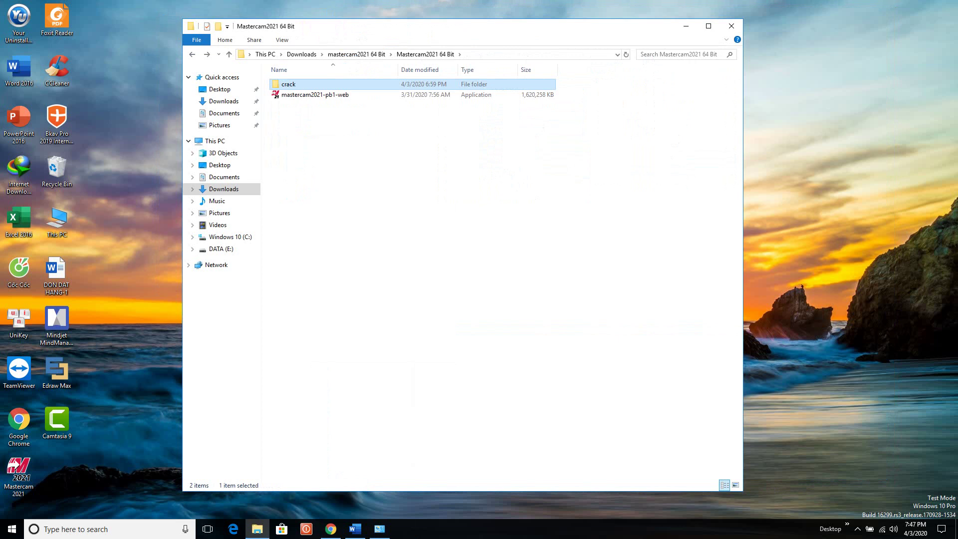
key(Return)
key(Return)
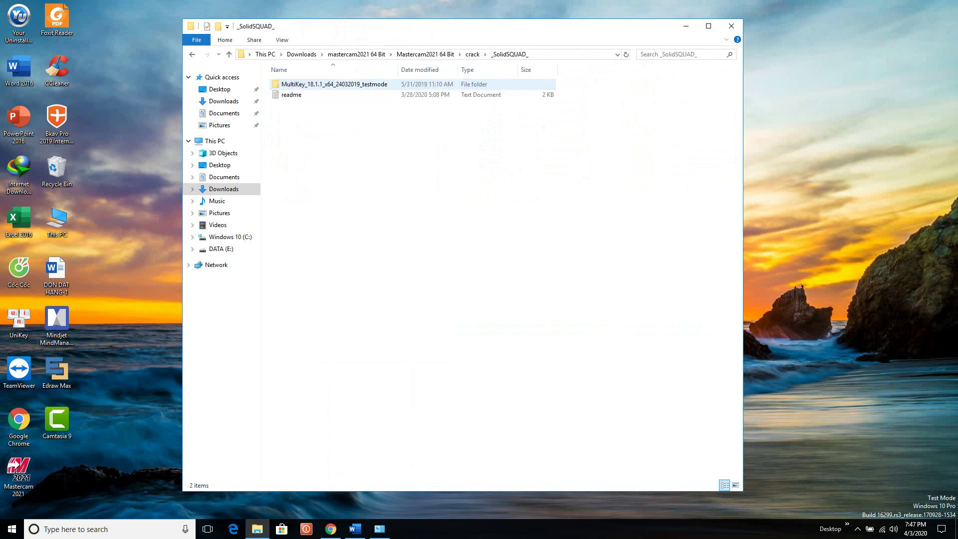
key(Return)
Run bcdedit and Devcon from the MultiKey folder as administrator.
click(294, 84)
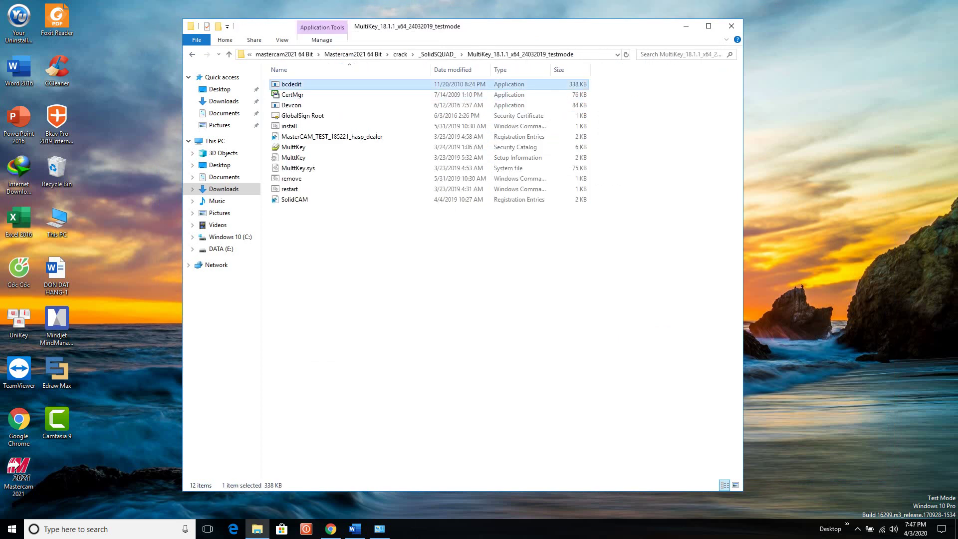
right_click(304, 84)
click(325, 100)
right_click(302, 105)
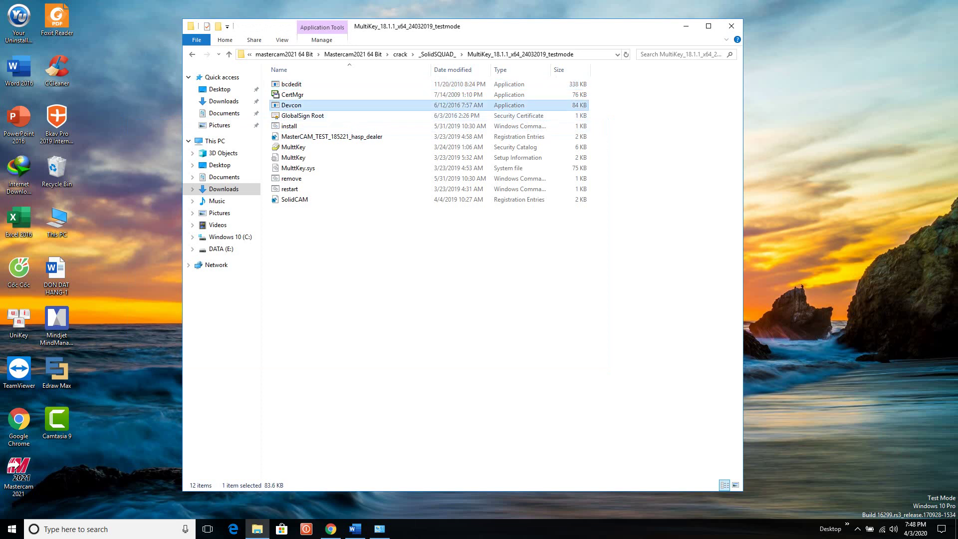
click(346, 122)
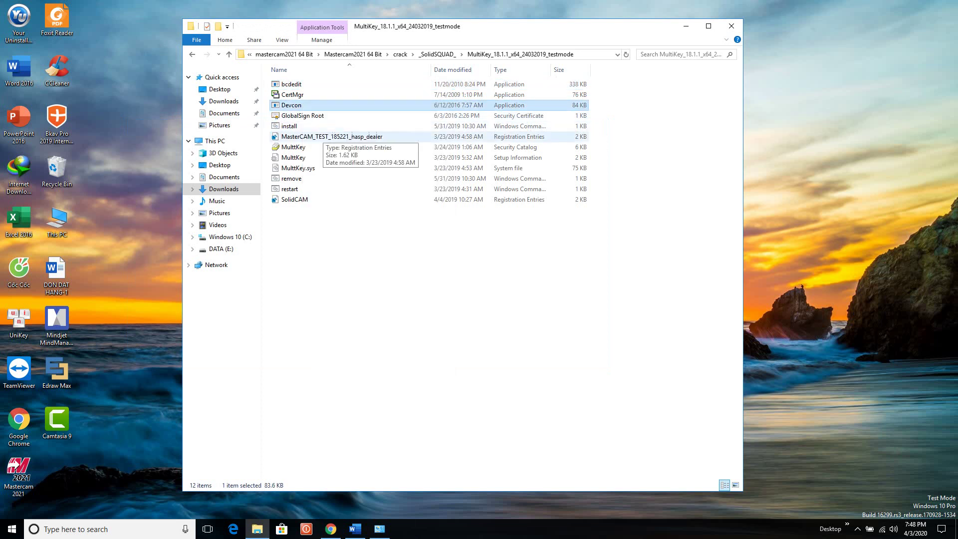
Run the install command script from the MultiKey folder as administrator and close its console once it finishes.
right_click(299, 126)
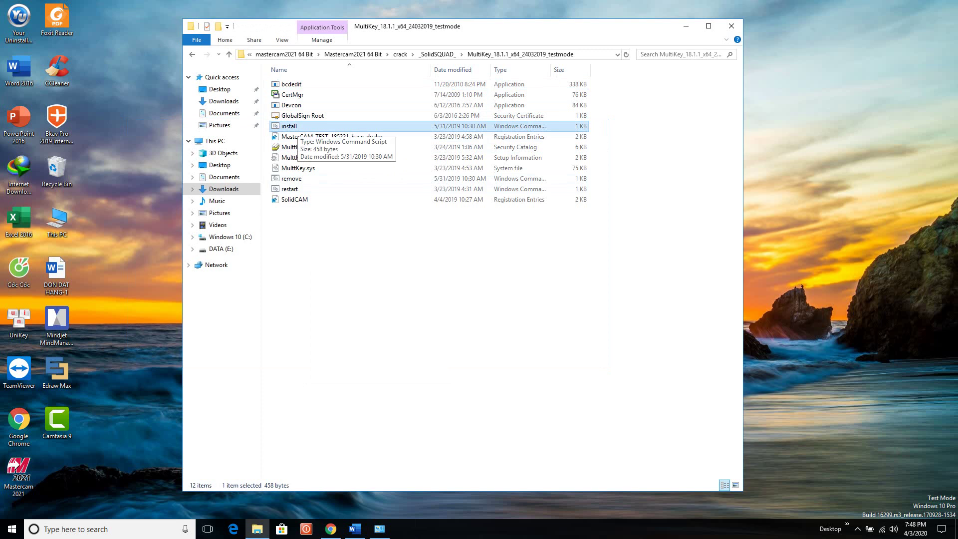
right_click(298, 127)
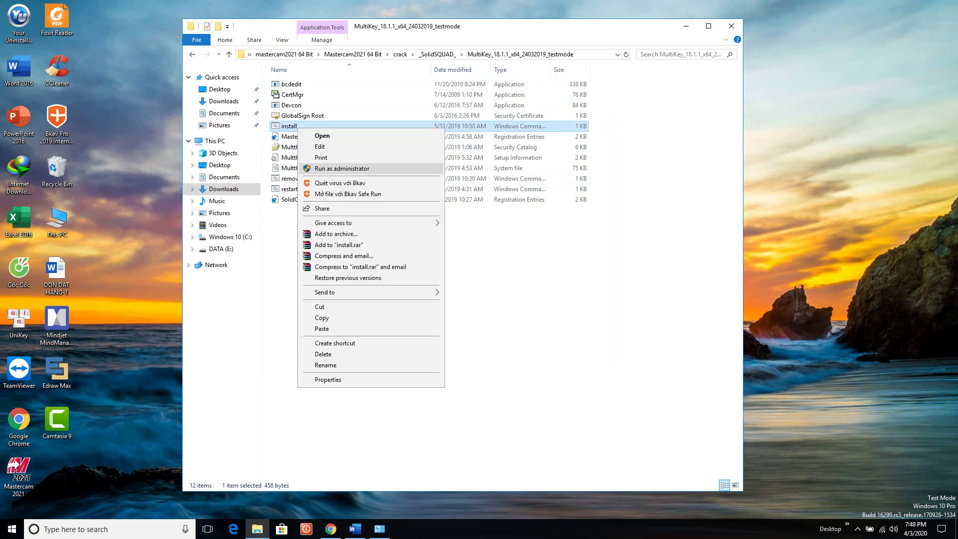
click(344, 168)
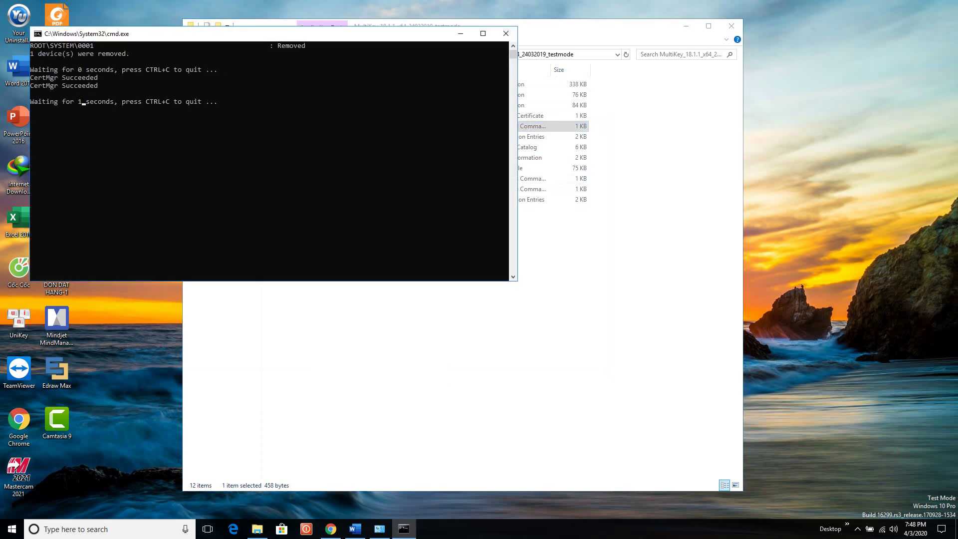
drag(240, 34, 473, 110)
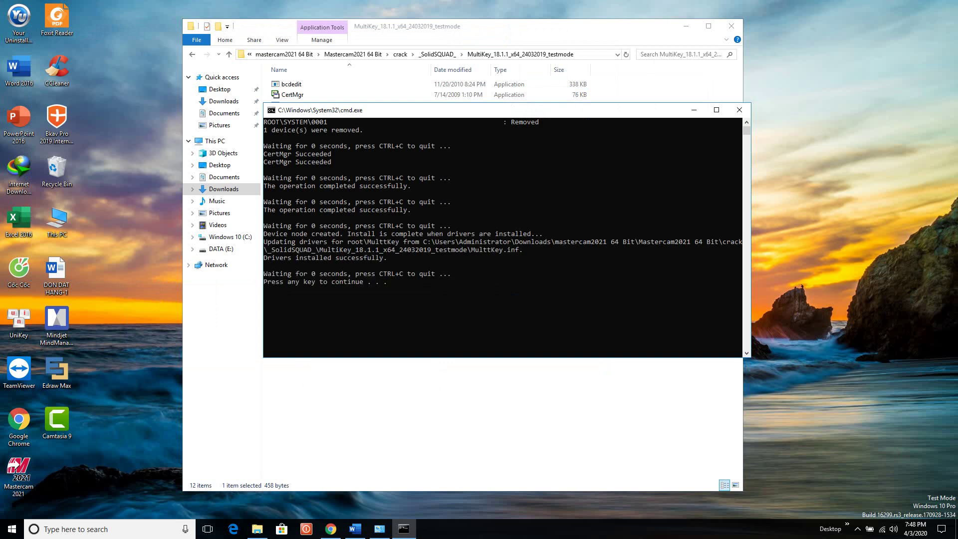
key(Return)
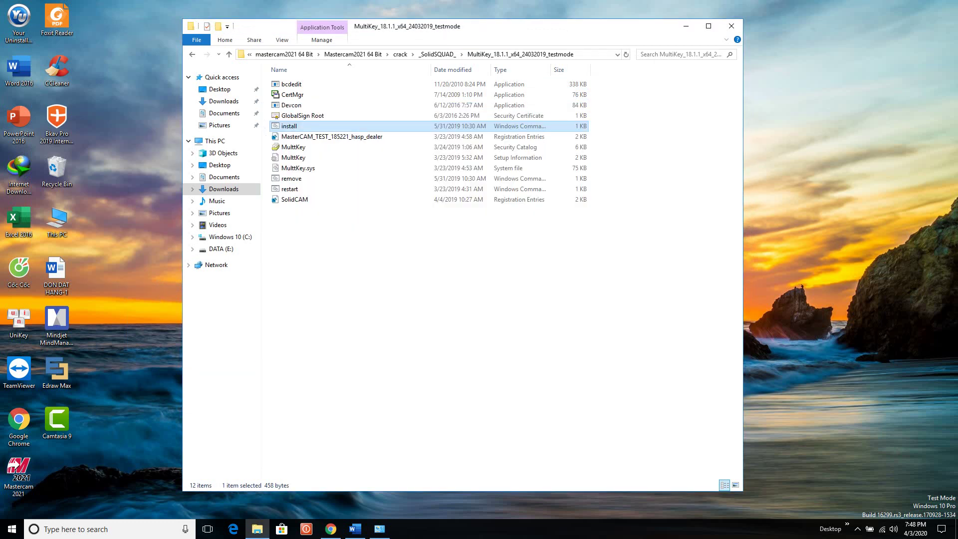
Merge the Mastercam hasp_dealer registry file from the MultiKey folder into the Windows registry twice.
double_click(332, 137)
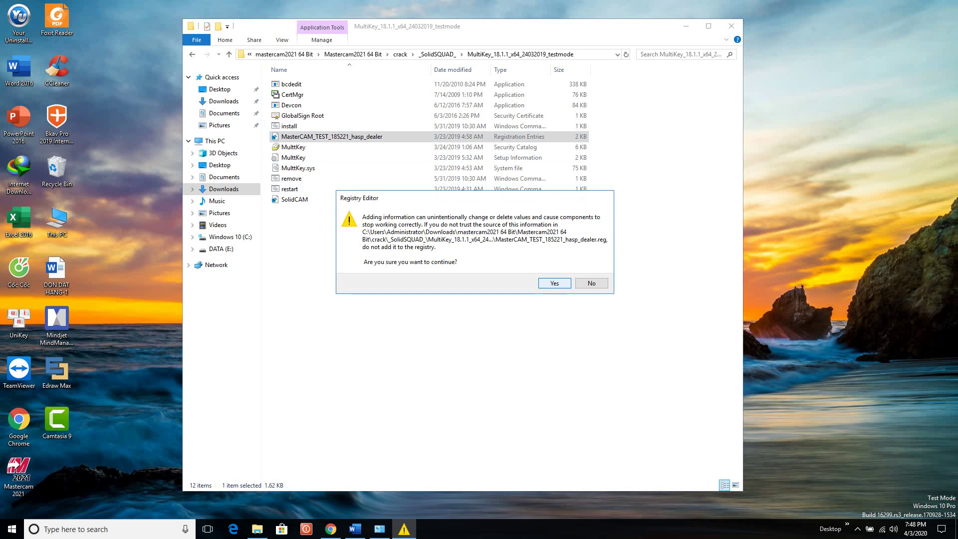
key(Return)
key(Return)
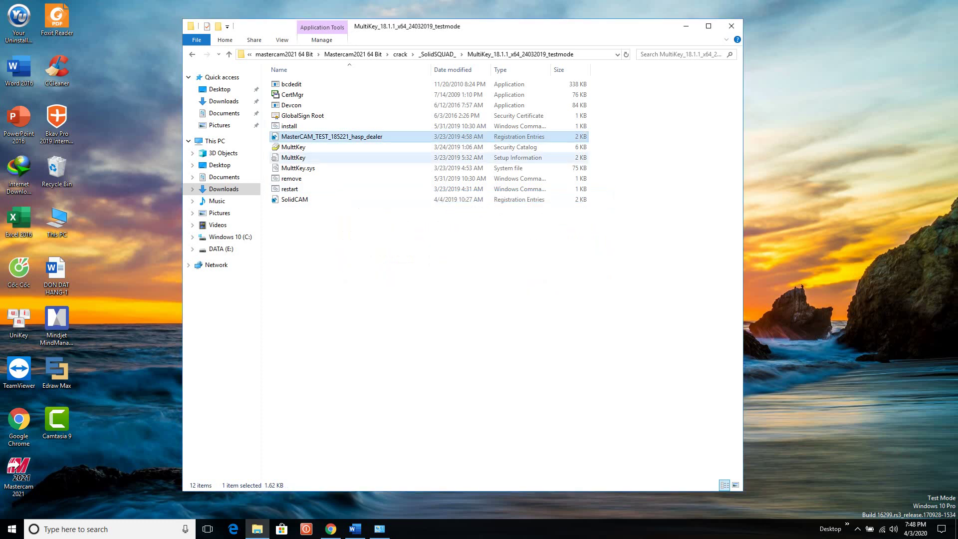
key(Return)
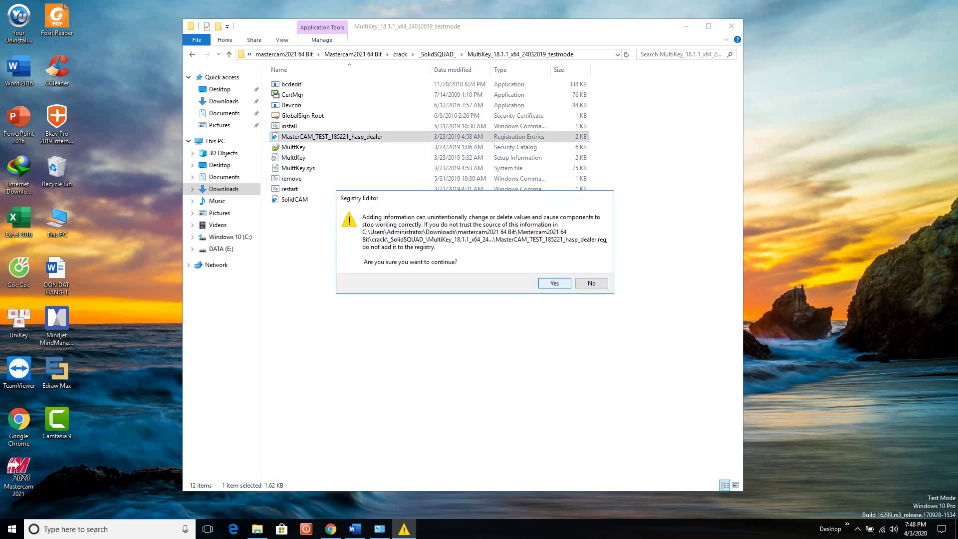
key(Return)
key(Return)
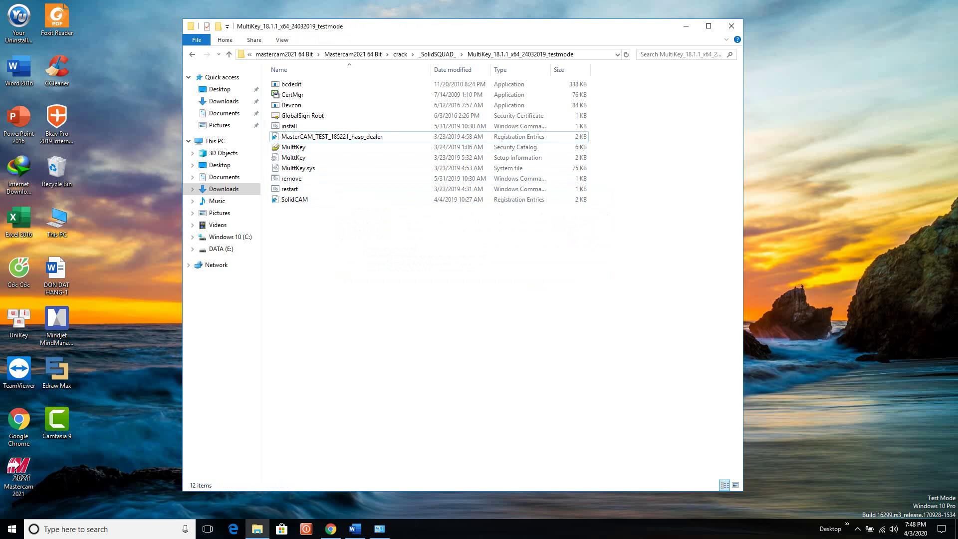
Merge the SolidCAM registry file from the MultiKey folder into the Windows registry, then select the MulttKey security catalog file.
double_click(295, 199)
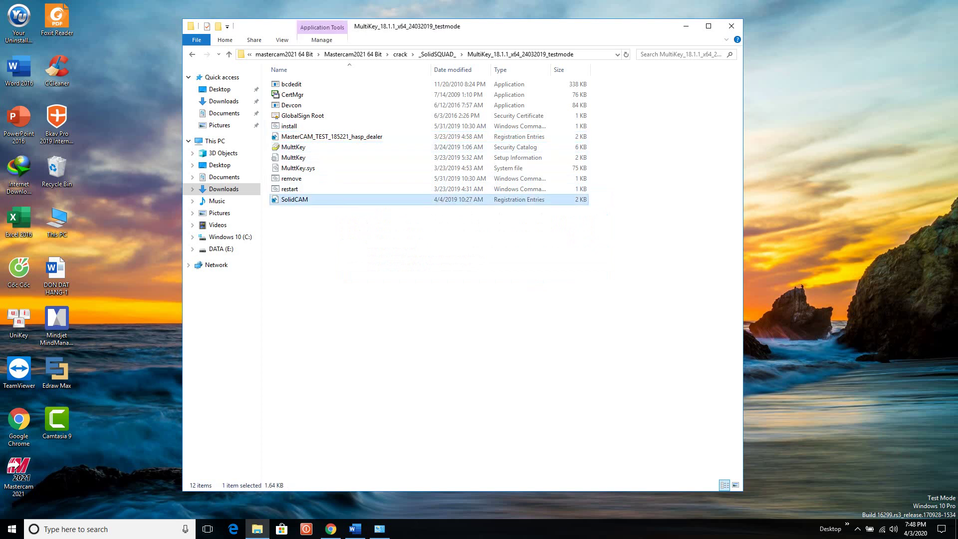
click(554, 284)
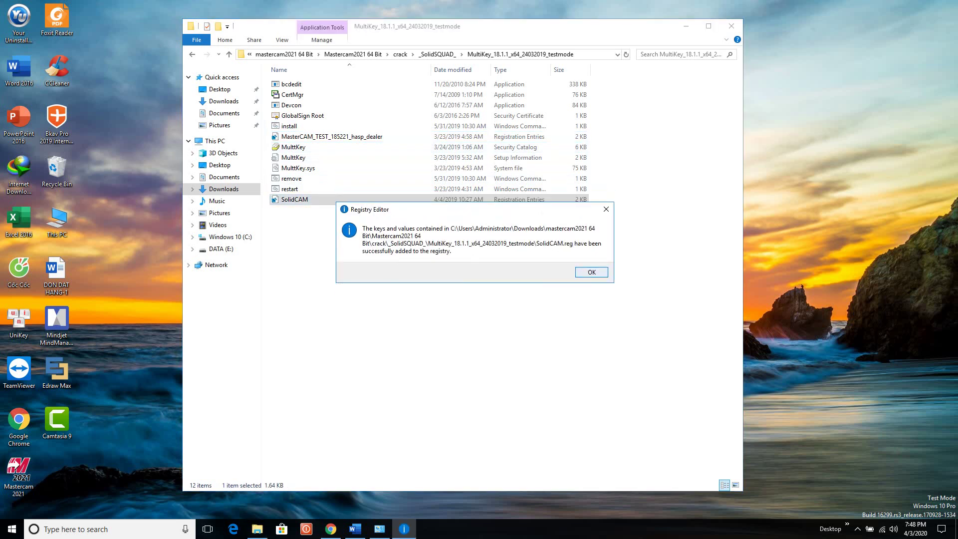
key(Return)
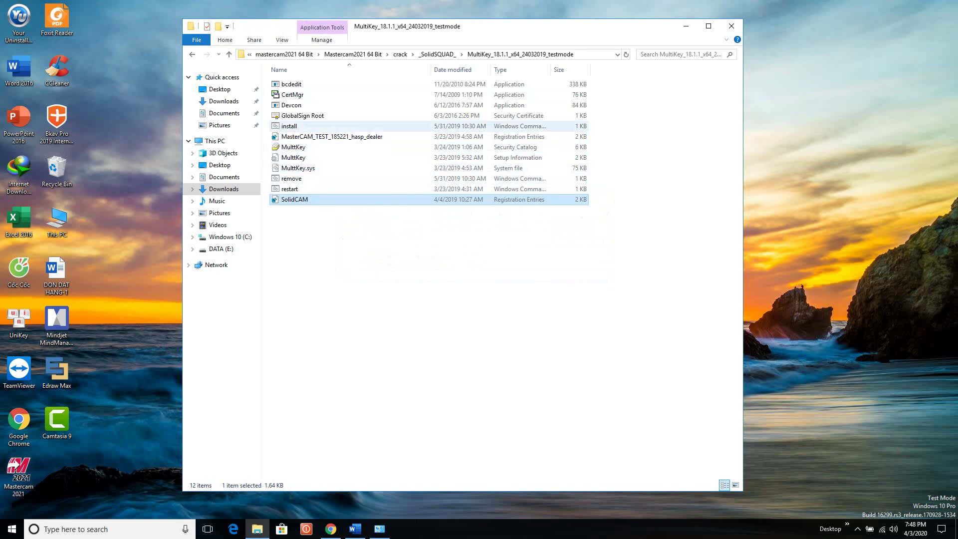
click(297, 147)
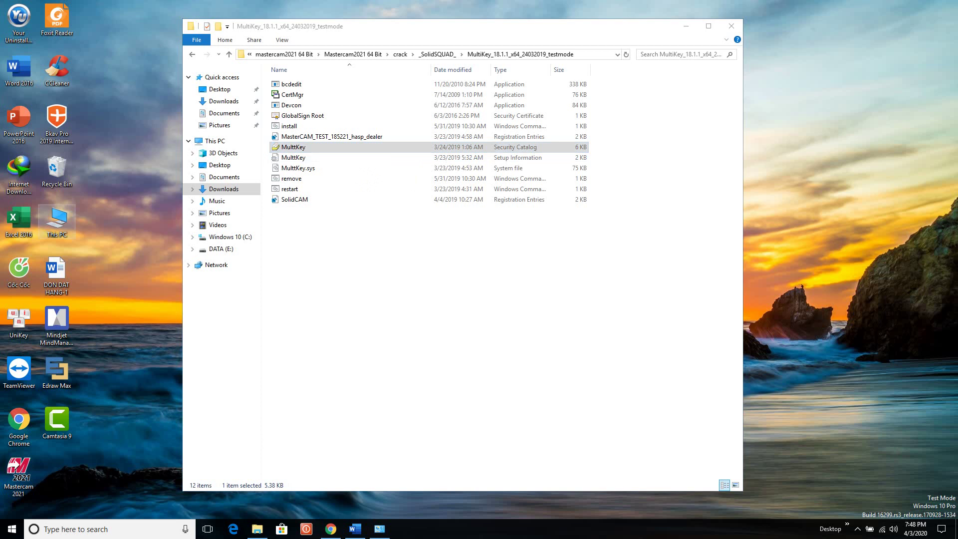
Open Computer Management for This PC, move its window clear of the desktop icons, and select Computer in Device Manager.
right_click(64, 221)
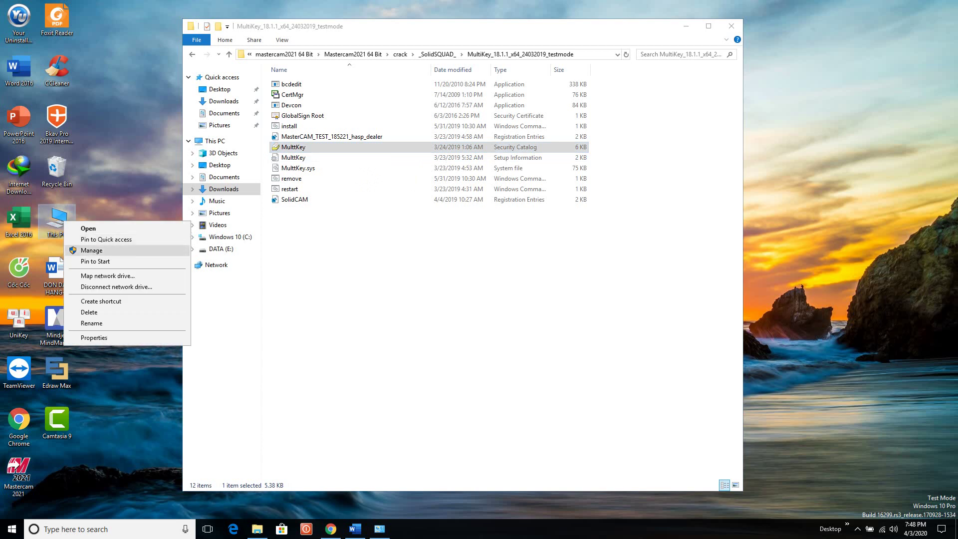
click(91, 250)
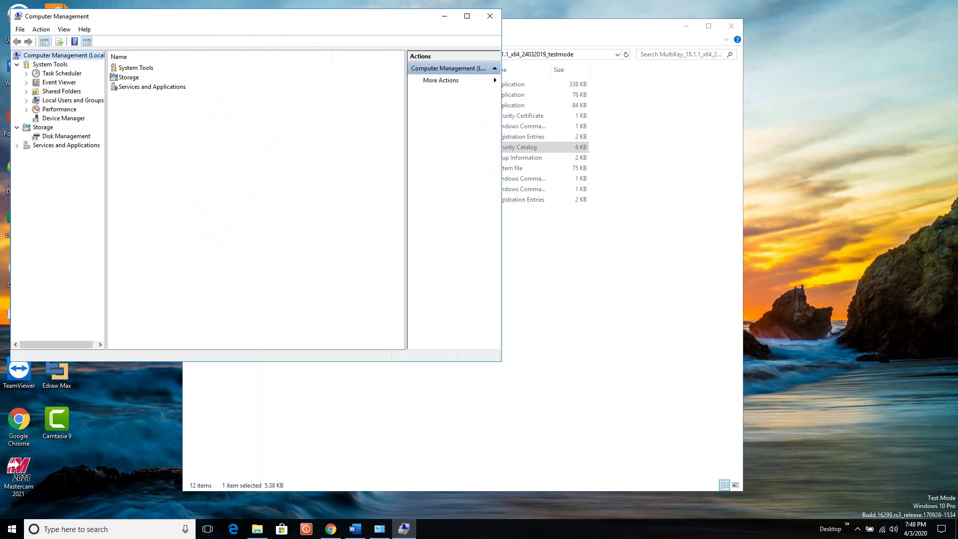
drag(149, 16, 566, 145)
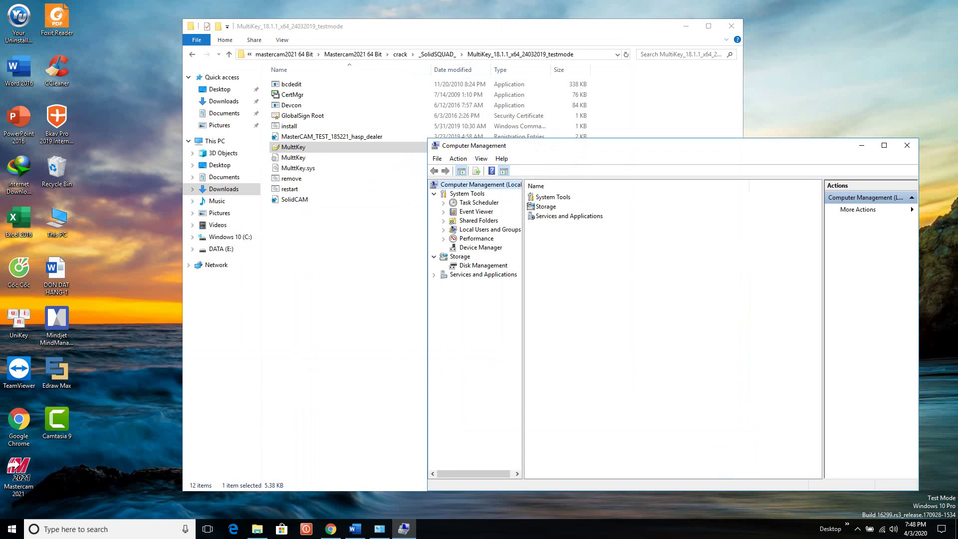
click(481, 247)
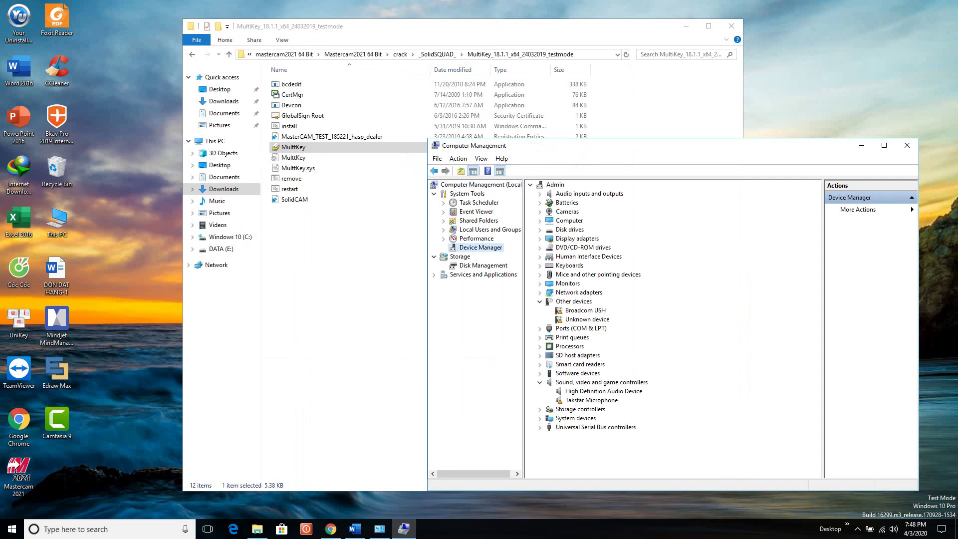
click(569, 220)
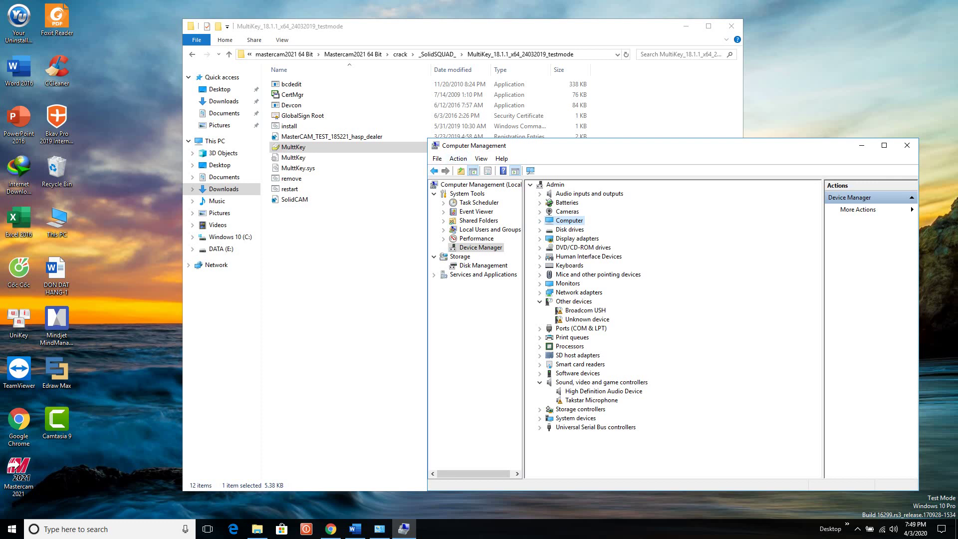
Start adding legacy hardware with Show All Devices as the hardware type and choose to install its driver from disk.
click(457, 159)
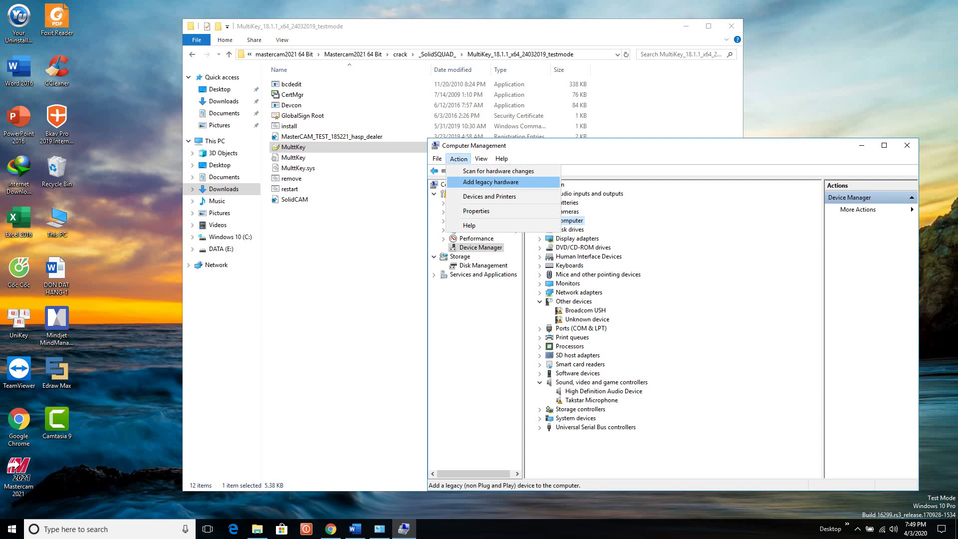
key(Return)
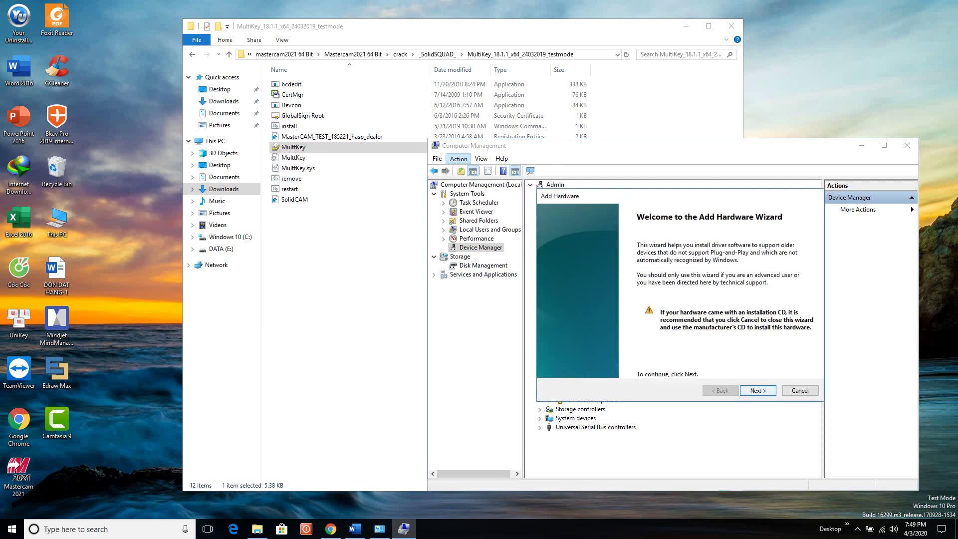
key(Return)
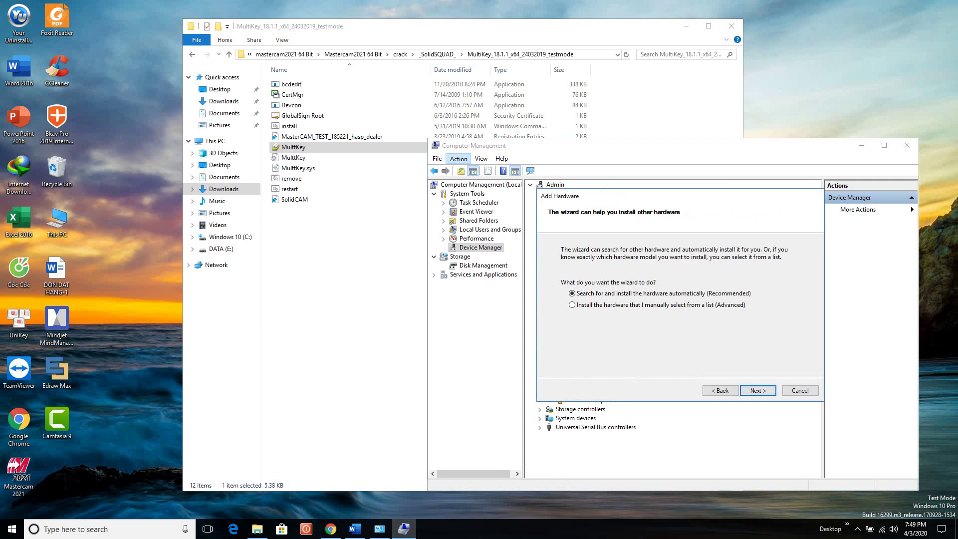
key(Return)
key(Return)
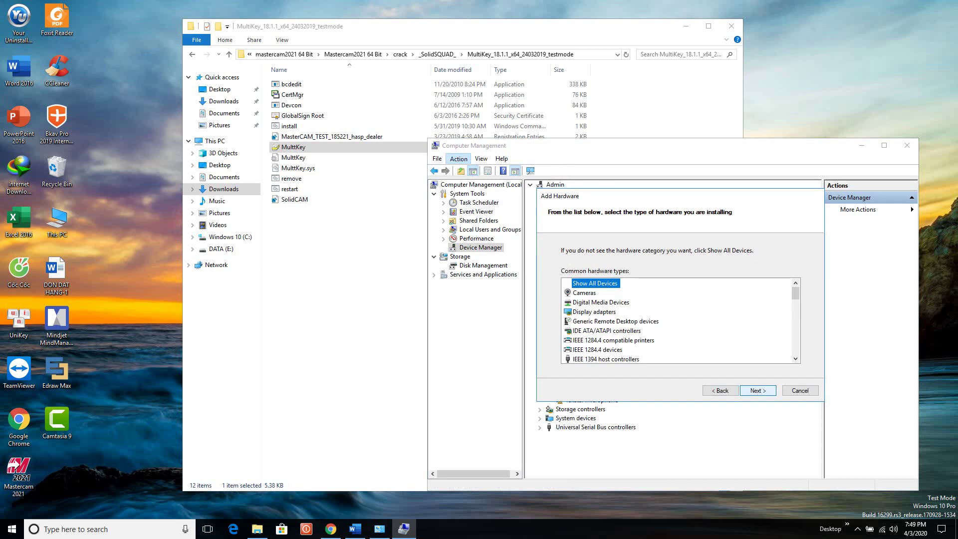
key(Return)
key(alt+h)
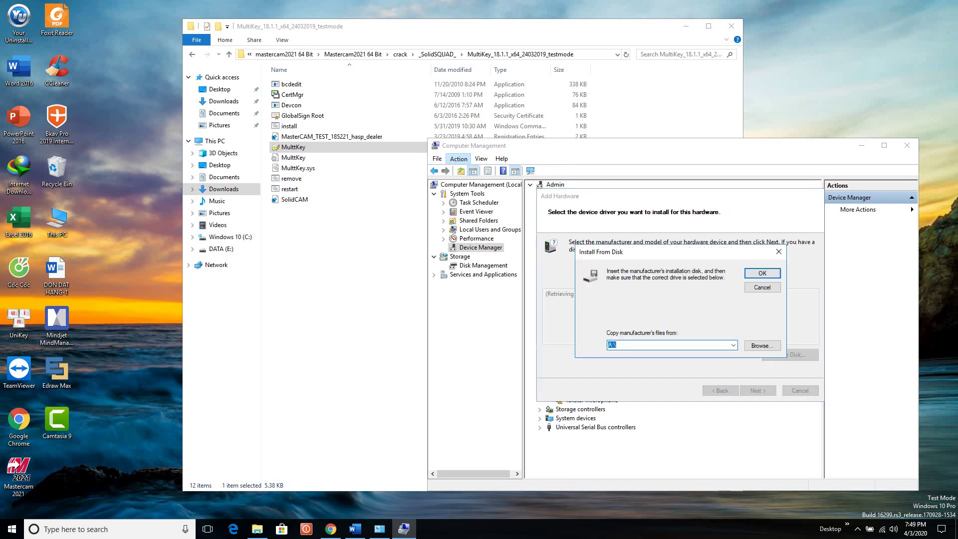
Load MulttKey.inf from the MultiKey folder under C:\Program Files\Mastercam 2021\_SolidSQUAD_ as the driver source.
key(alt+b)
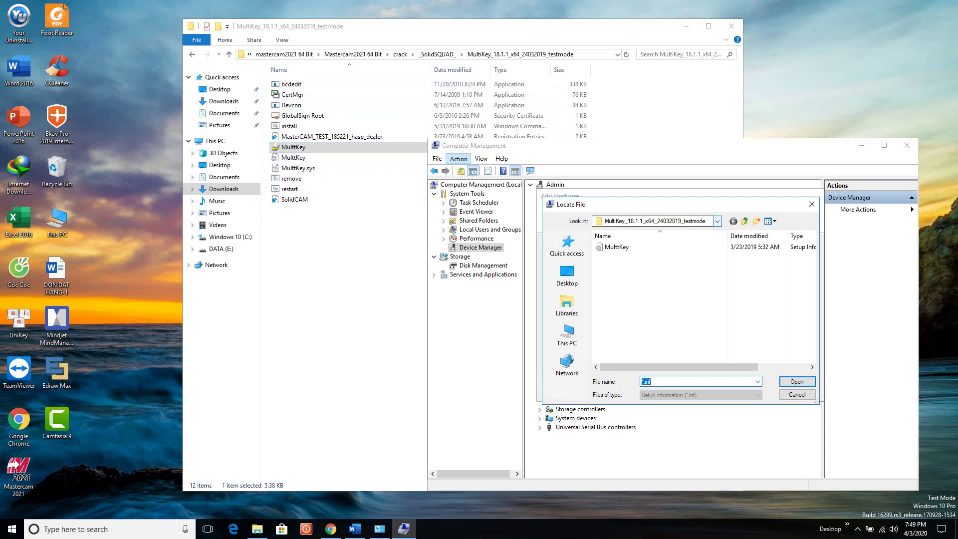
click(717, 221)
click(644, 351)
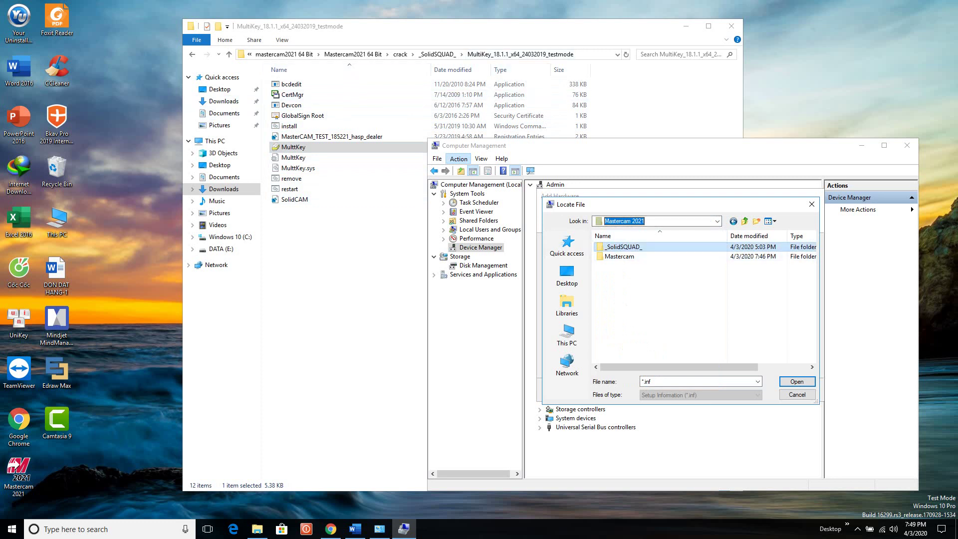
double_click(623, 247)
double_click(623, 247)
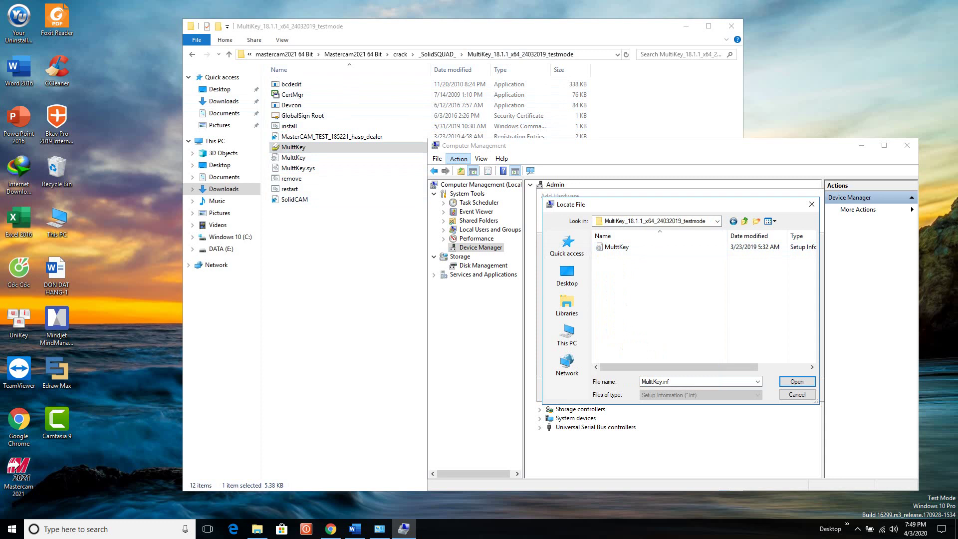
double_click(623, 247)
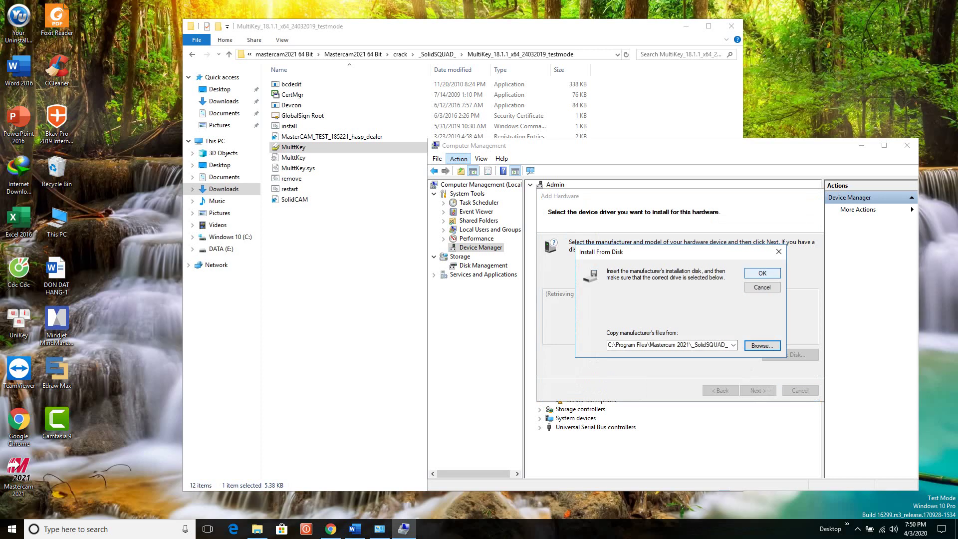
click(762, 273)
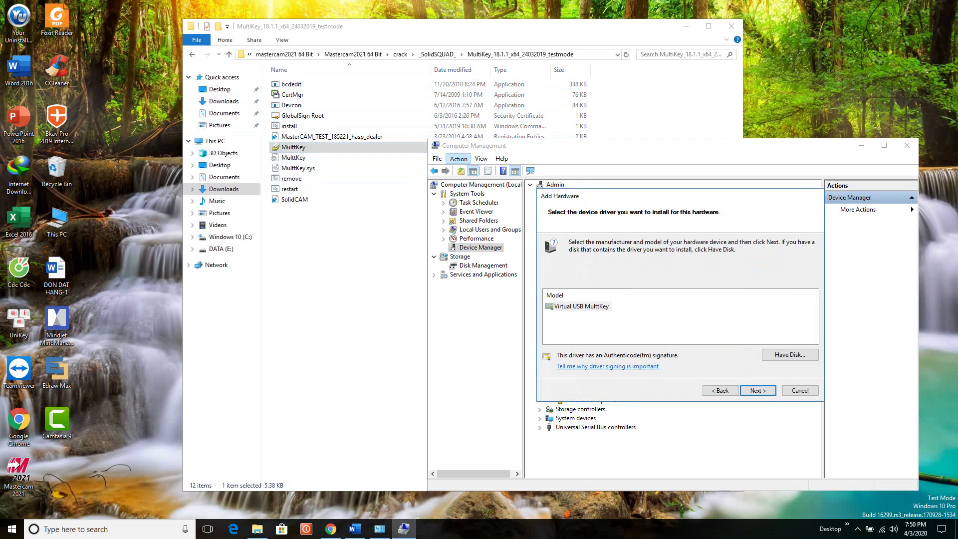
Install the Virtual USB MulttKey hardware, finish the Add Hardware wizard, and close Computer Management.
click(581, 306)
click(758, 391)
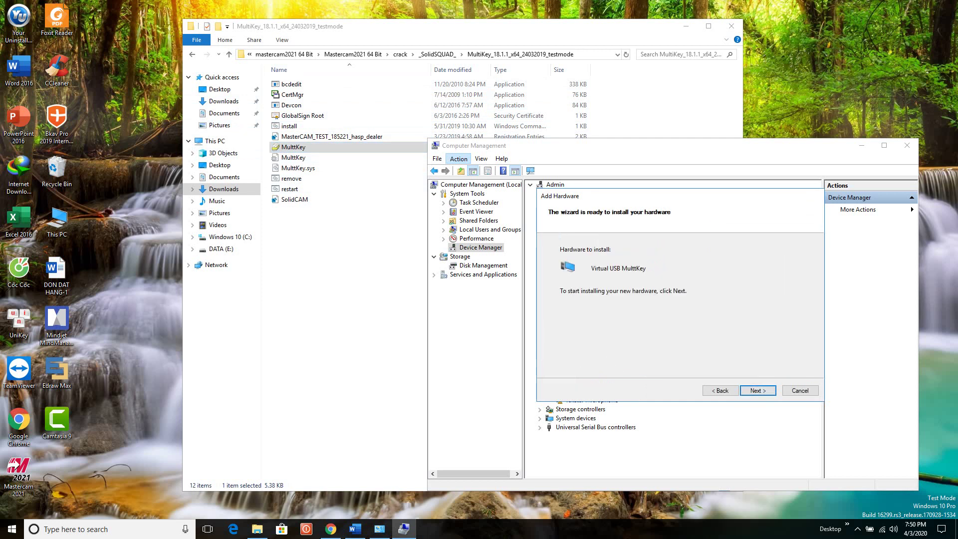
key(Return)
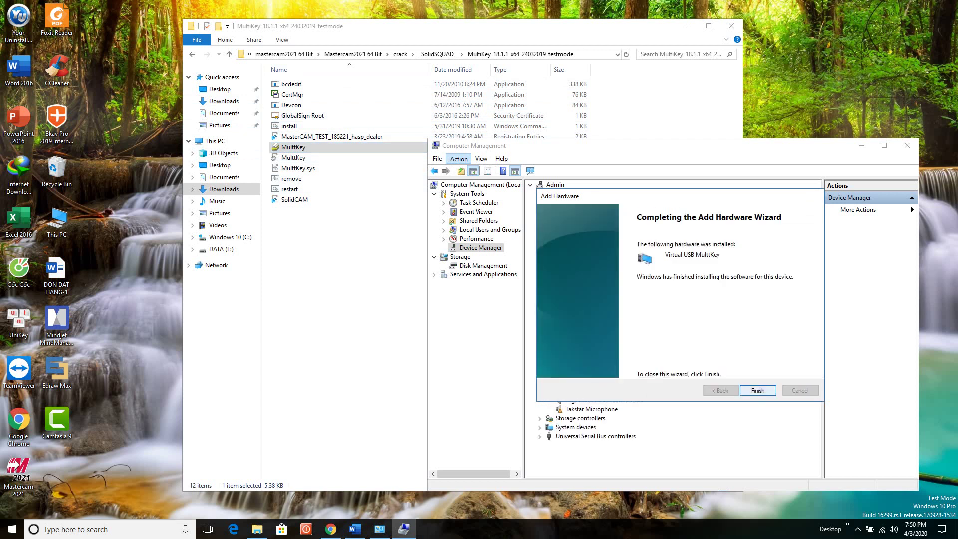
key(Return)
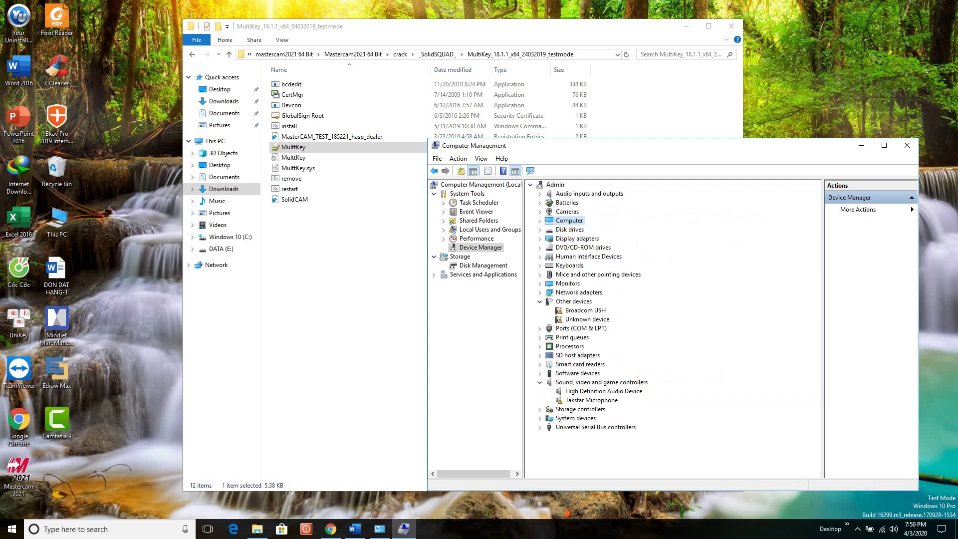
click(907, 145)
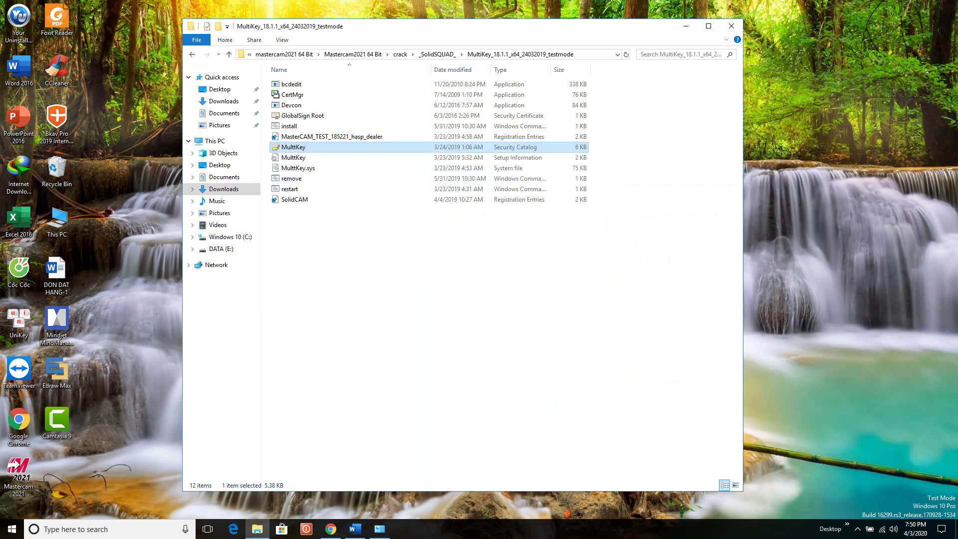
Close the MultiKey folder window and launch Mastercam 2021 from the desktop.
click(503, 269)
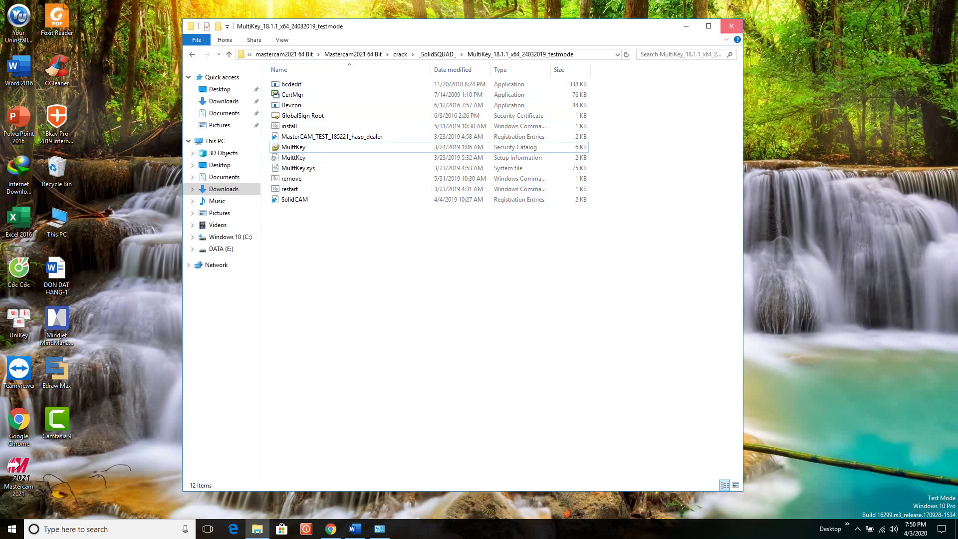
click(731, 26)
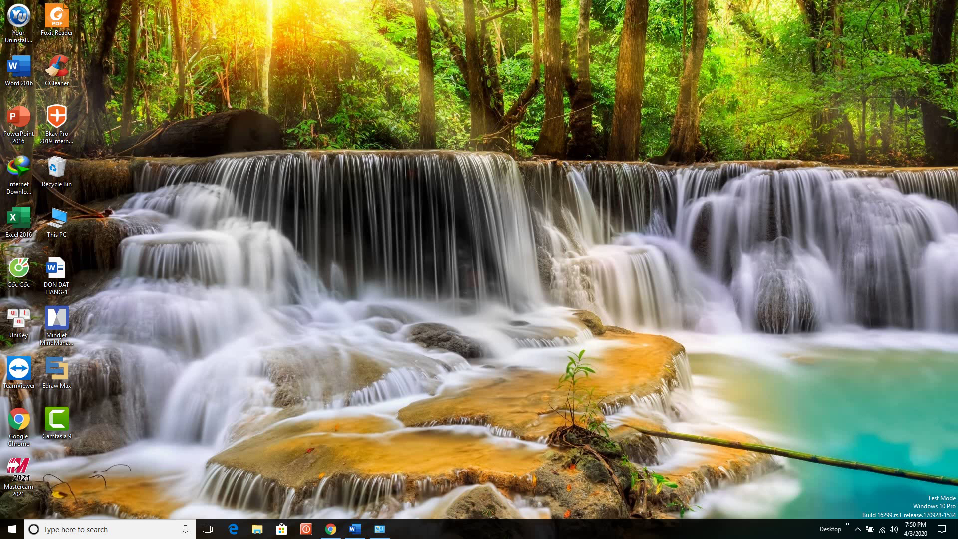
right_click(349, 43)
click(374, 75)
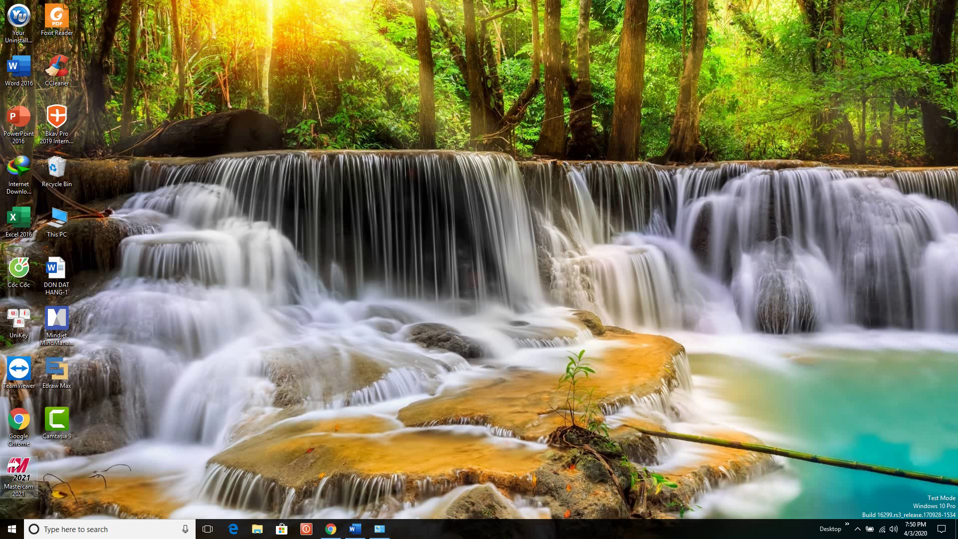
click(19, 476)
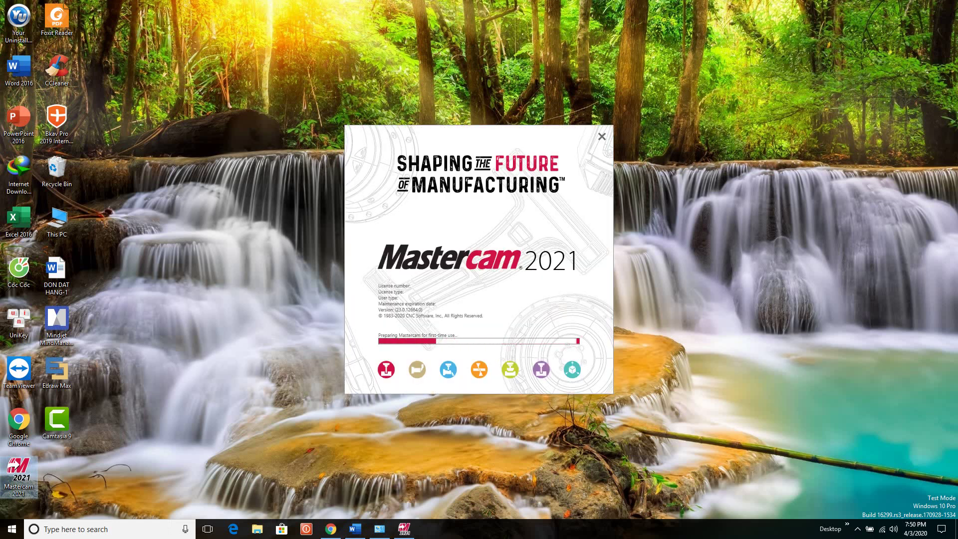
Switch to Chrome and look through the CAD, SIM/CAE and CAM/CNC documents on the viettechview.com product page.
click(330, 529)
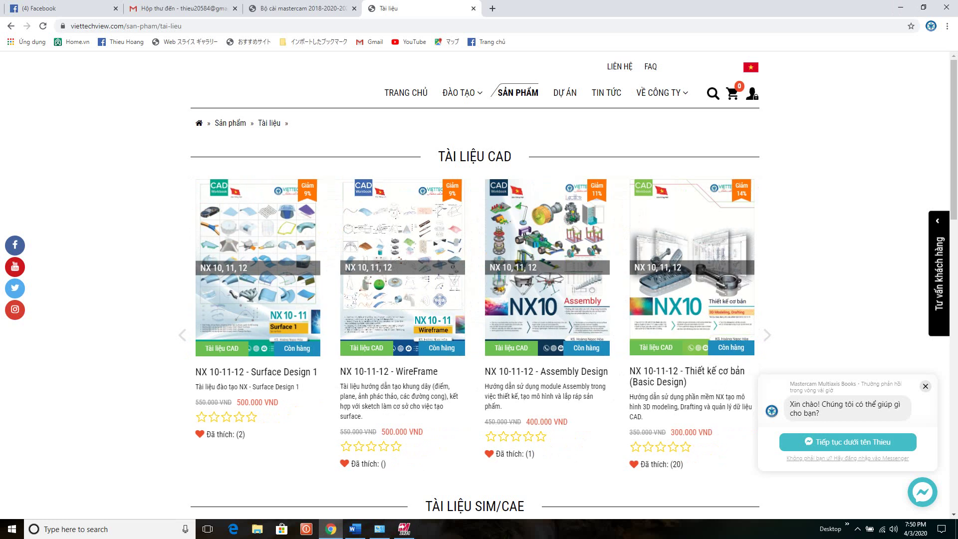
scroll(546, 274, down, 8)
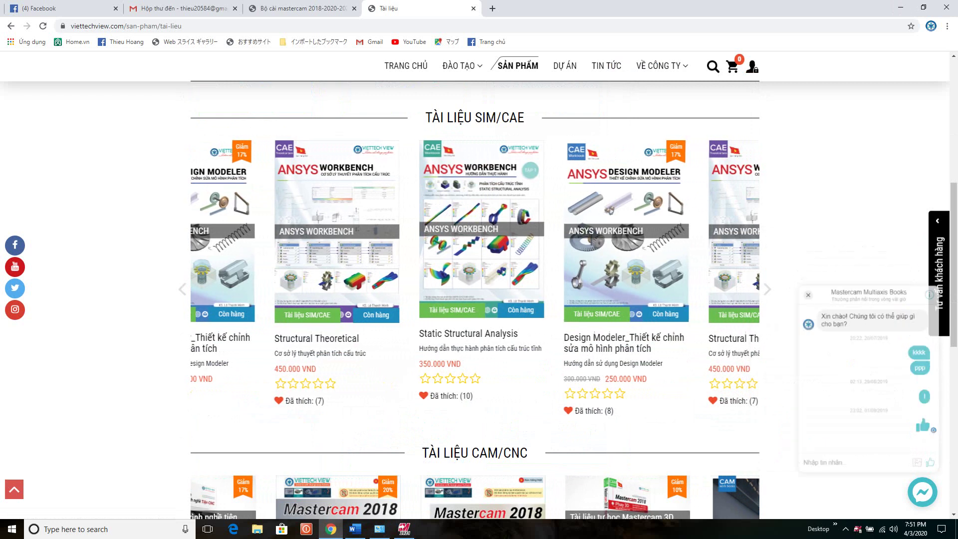
scroll(455, 244, up, 8)
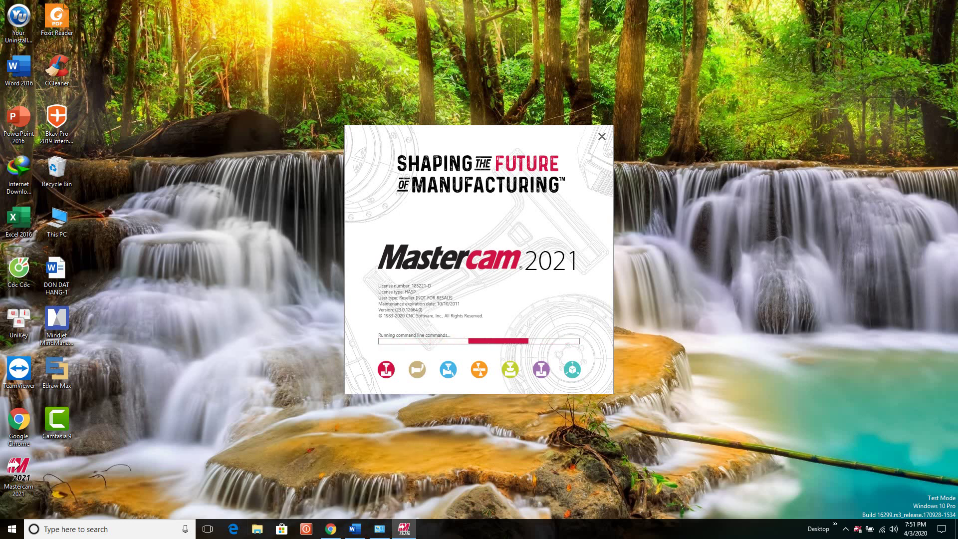
Open the PDF "nhung diem moi tren mastercam 2021" from the crack folder inside Downloads\mastercam2021 64 Bit\Mastercam2021 64 Bit.
click(257, 529)
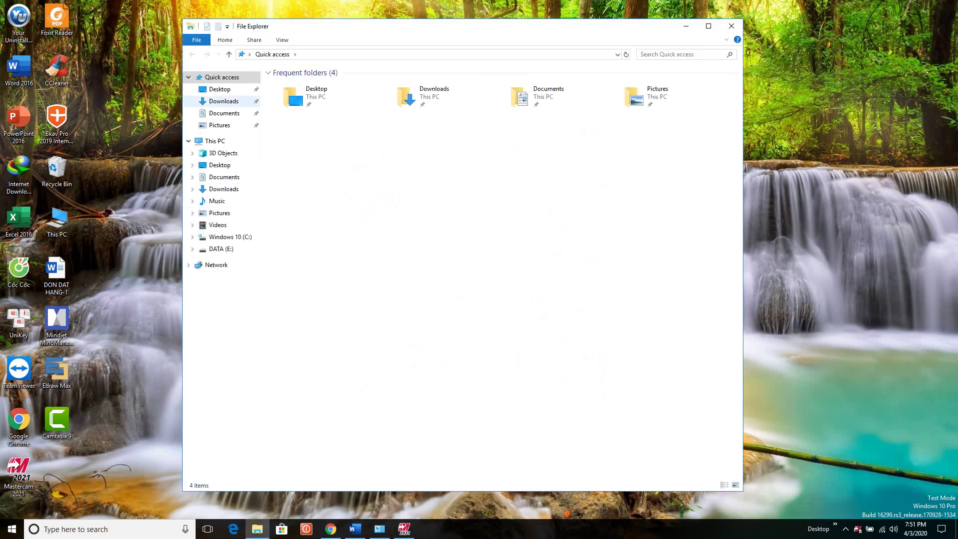
click(224, 100)
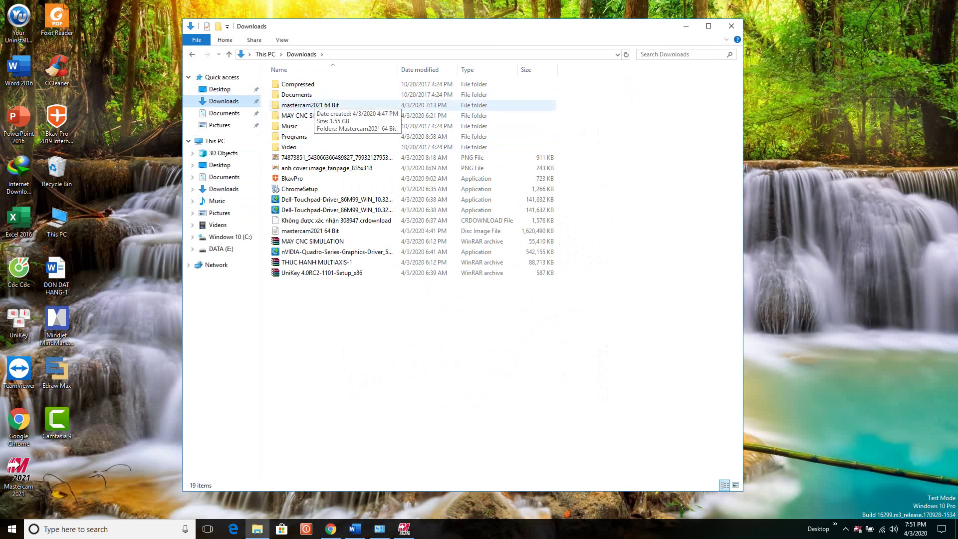
click(310, 105)
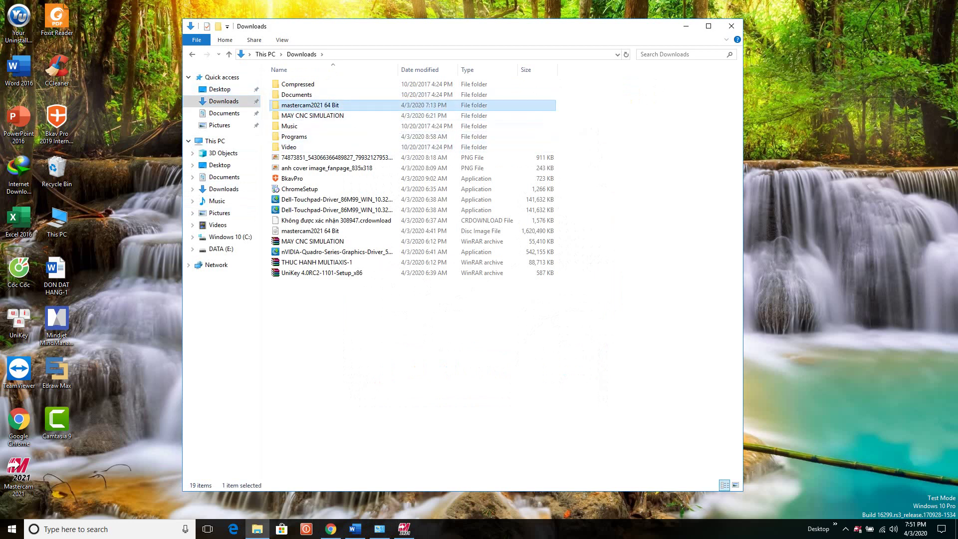
double_click(309, 105)
double_click(299, 83)
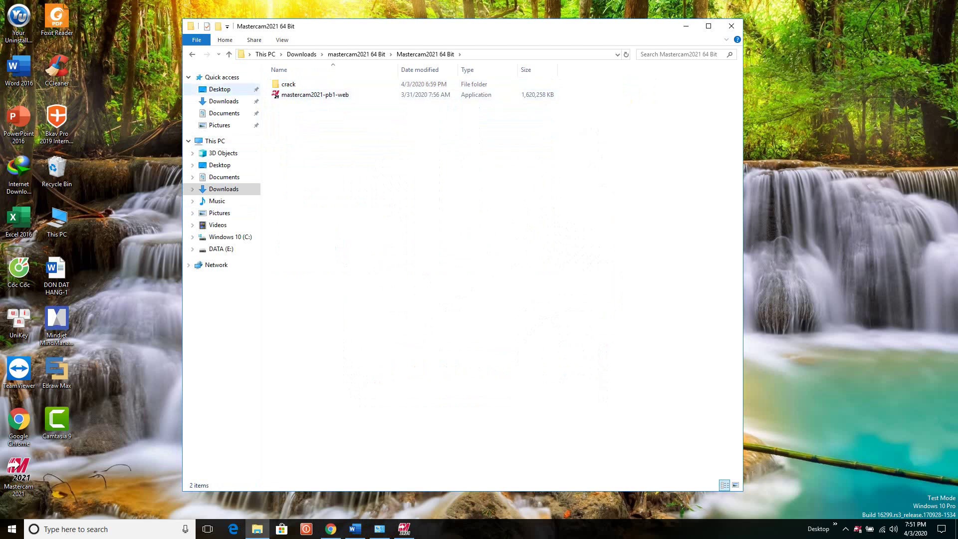
double_click(288, 85)
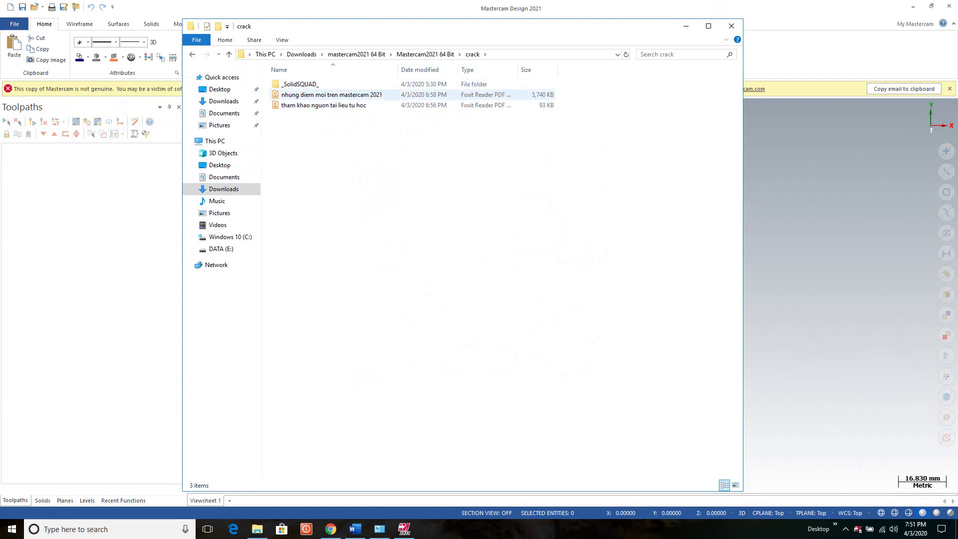
click(350, 95)
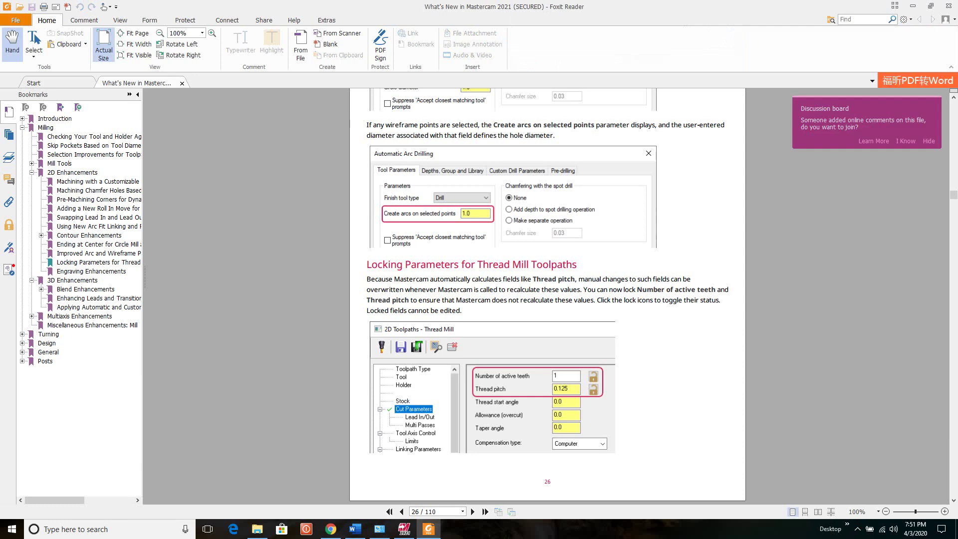
Enlarge the What's New in Mastercam 2021 document to 125% and look back through its 2D enhancements pages.
ctrl+scroll(548, 295, up, 3)
ctrl+scroll(548, 295, down, 2)
scroll(547, 295, up, 15)
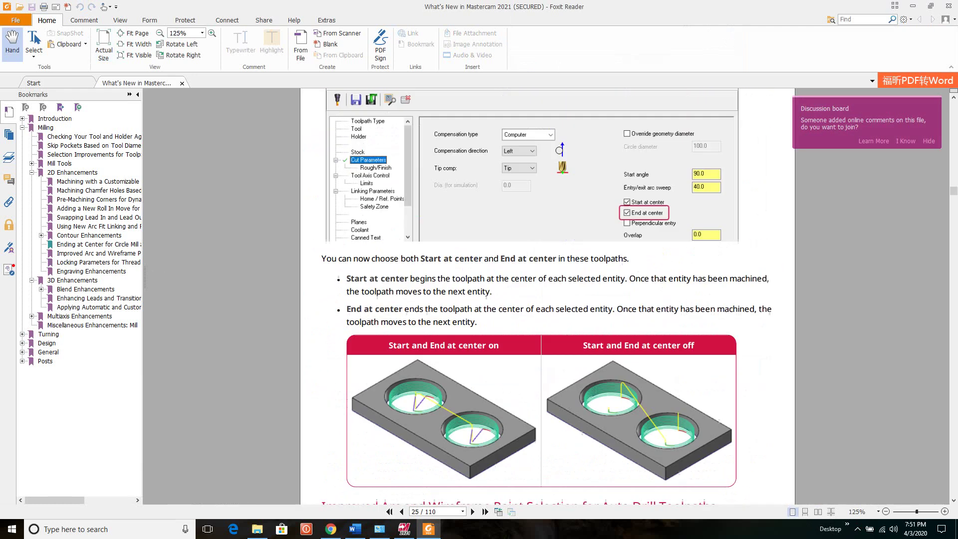
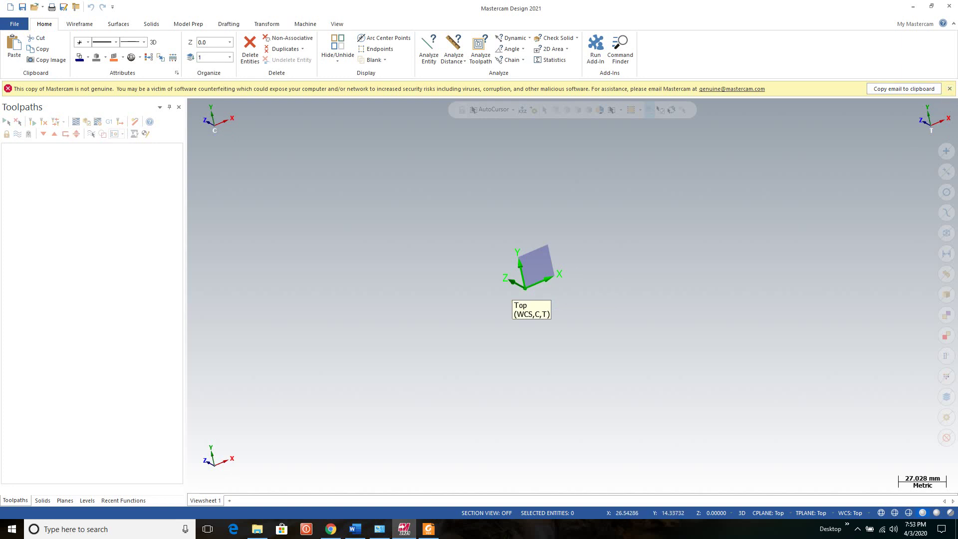
Switch Mastercam to the top view and draw a wireframe rectangle freehand around the origin.
mouse_move(605, 221)
middle_down()
mouse_move(586, 269)
mouse_move(624, 247)
middle_up()
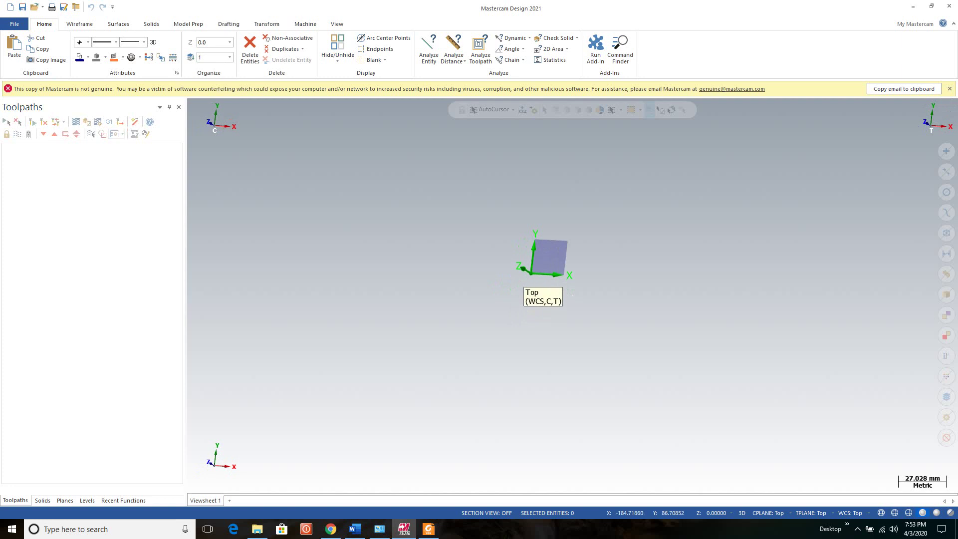
right_click(565, 191)
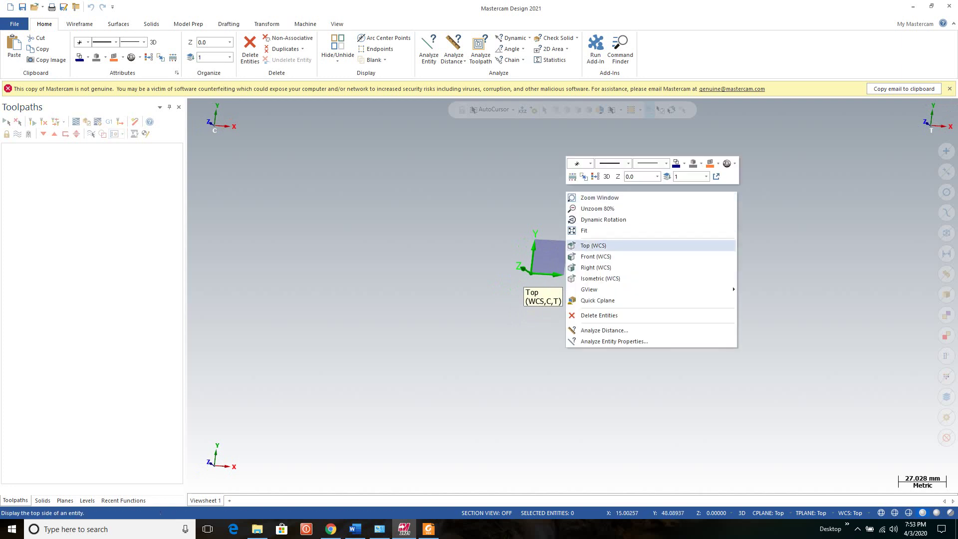
click(596, 257)
scroll(591, 286, up, 3)
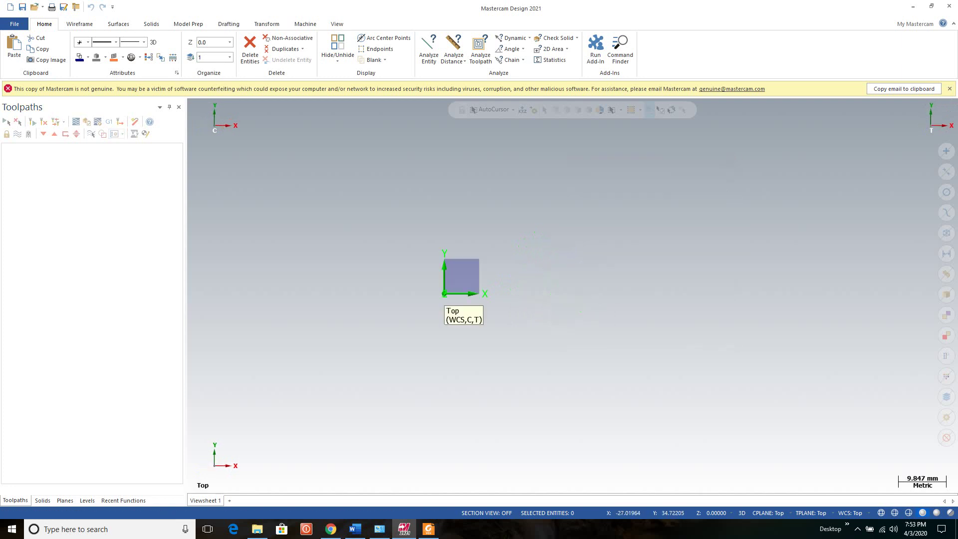
click(79, 24)
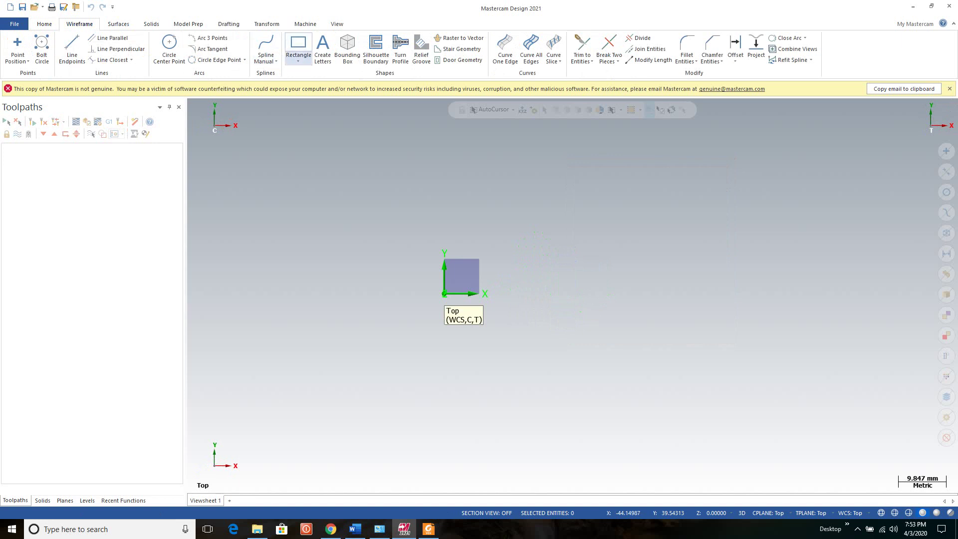
click(299, 60)
click(313, 72)
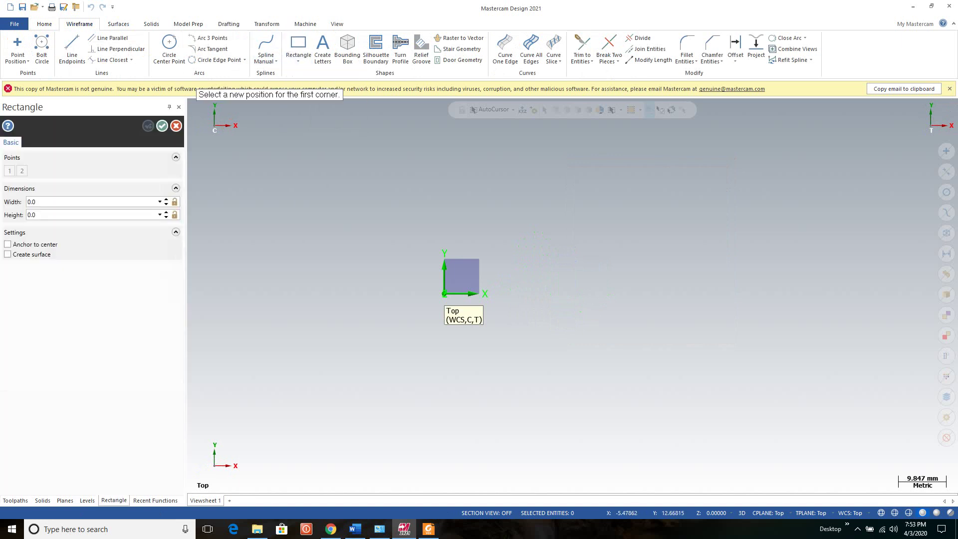
click(346, 222)
click(588, 377)
key(Return)
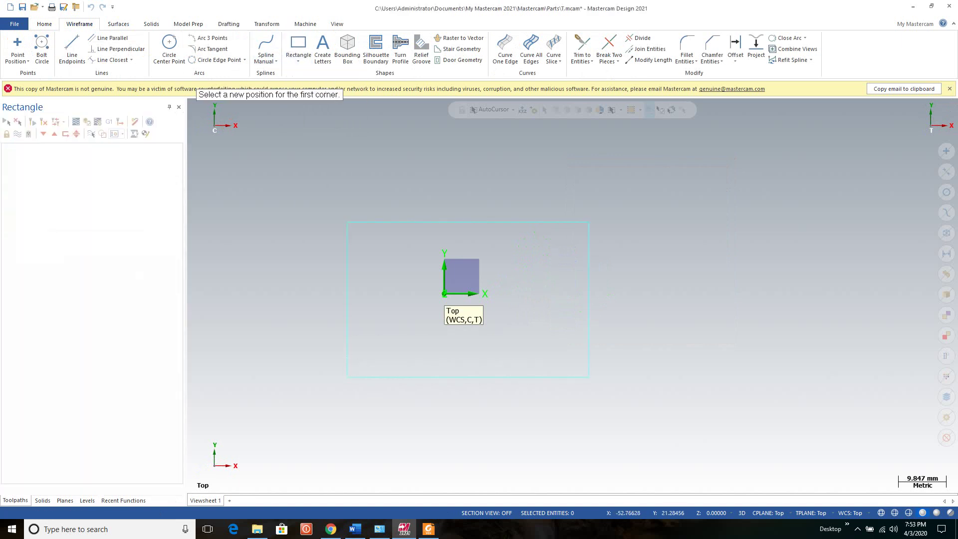
Add a mill machine group using the MILL DEFAULT MM.MCAM-MMD machine definition.
click(305, 24)
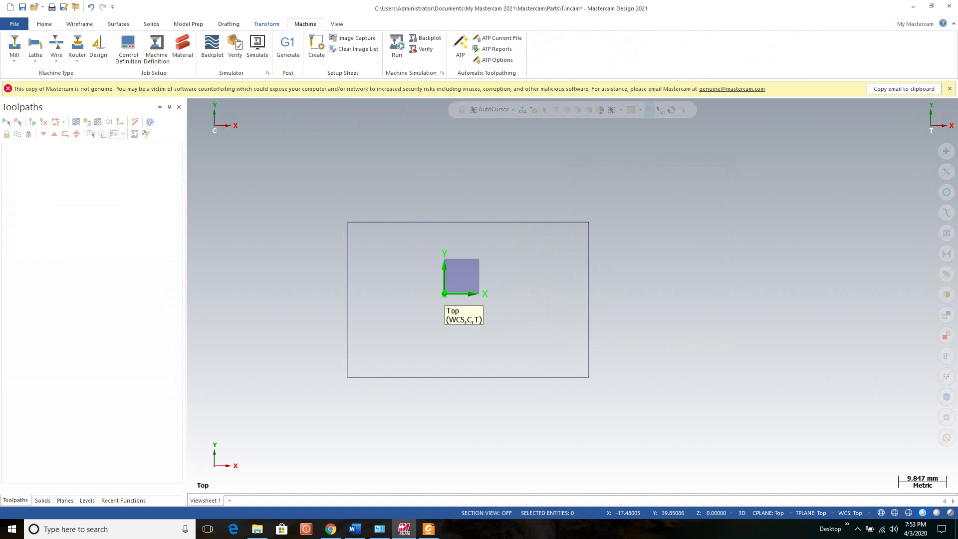
scroll(368, 330, up, 6)
scroll(478, 316, down, 6)
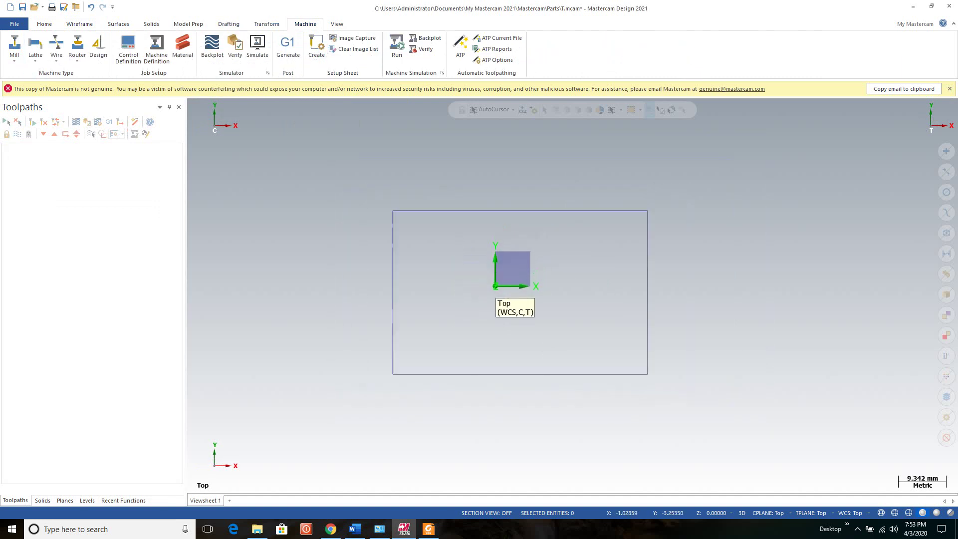
click(14, 49)
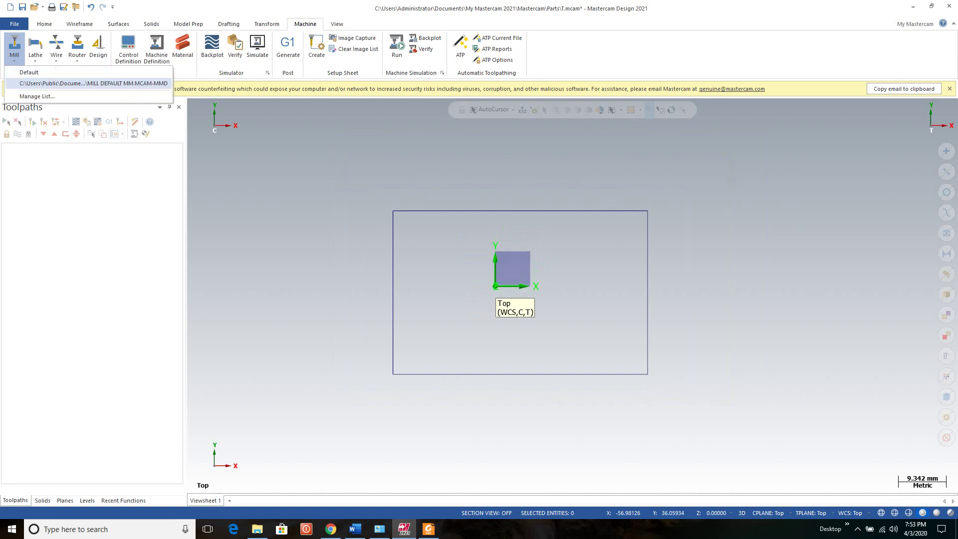
click(94, 83)
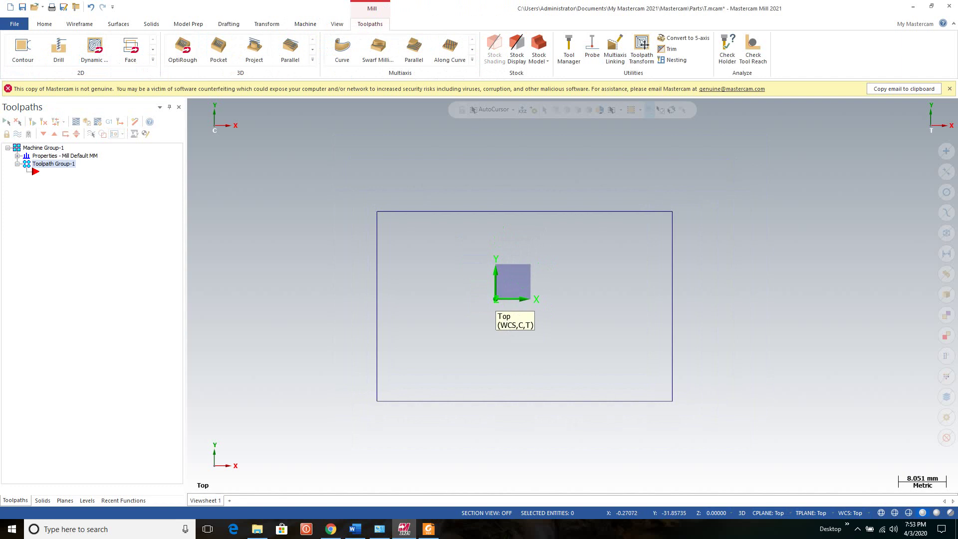
scroll(420, 291, up, 4)
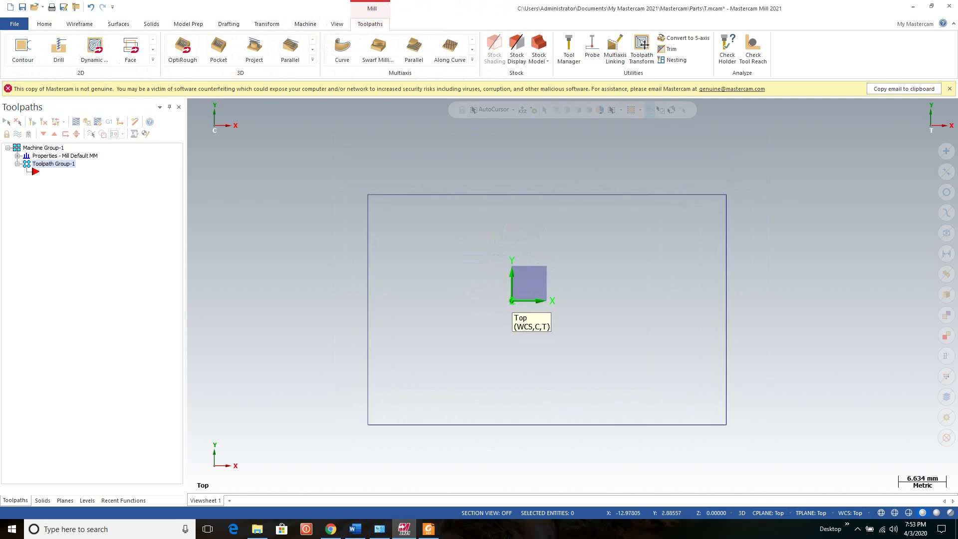
scroll(397, 236, down, 2)
scroll(393, 227, down, 2)
scroll(495, 270, up, 4)
scroll(467, 238, down, 2)
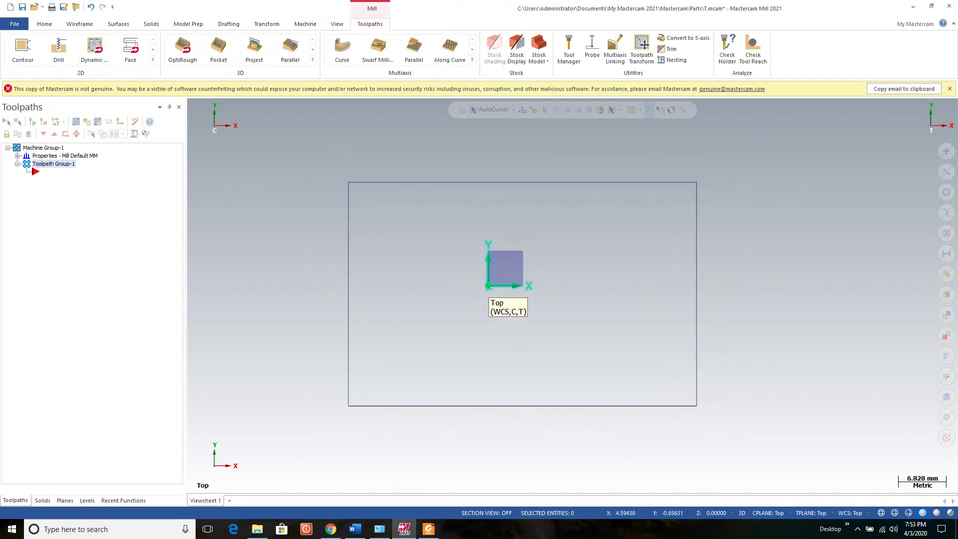
scroll(454, 271, down, 2)
scroll(555, 266, up, 2)
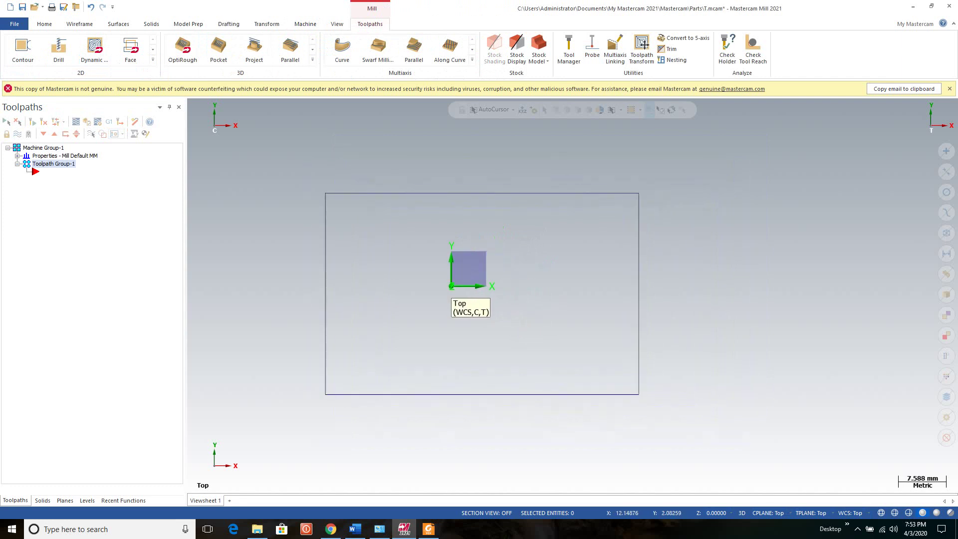
scroll(688, 242, down, 2)
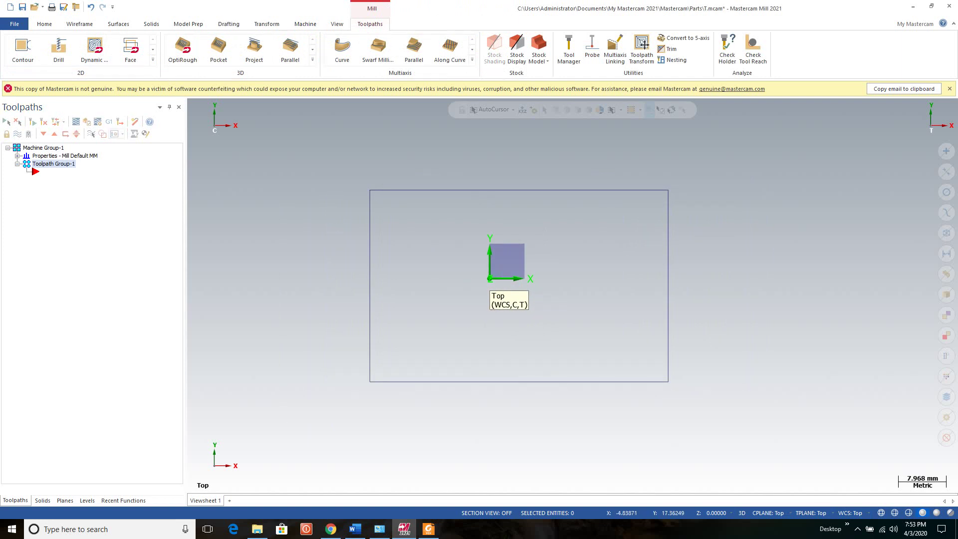
Start a 2D Face toolpath and chain the rectangle as its boundary.
click(130, 50)
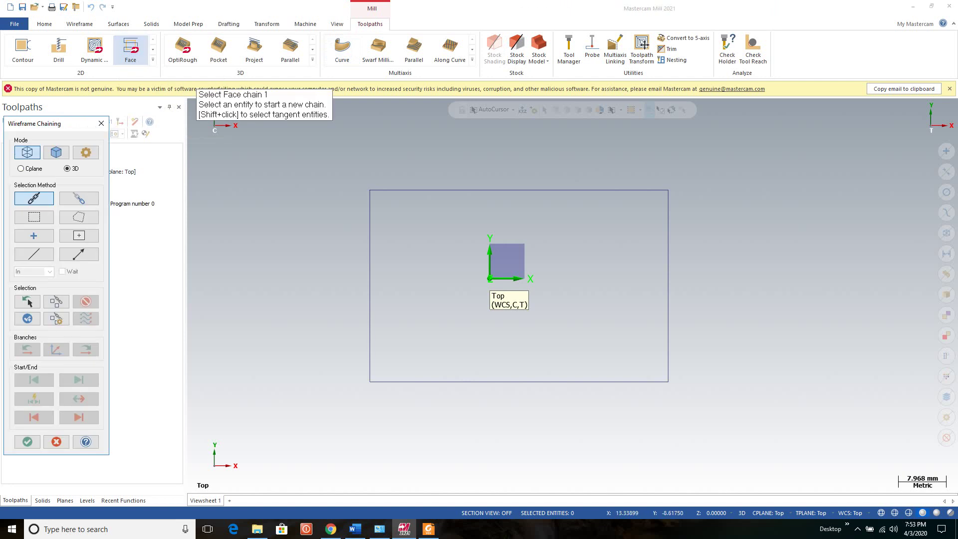
click(649, 381)
click(27, 441)
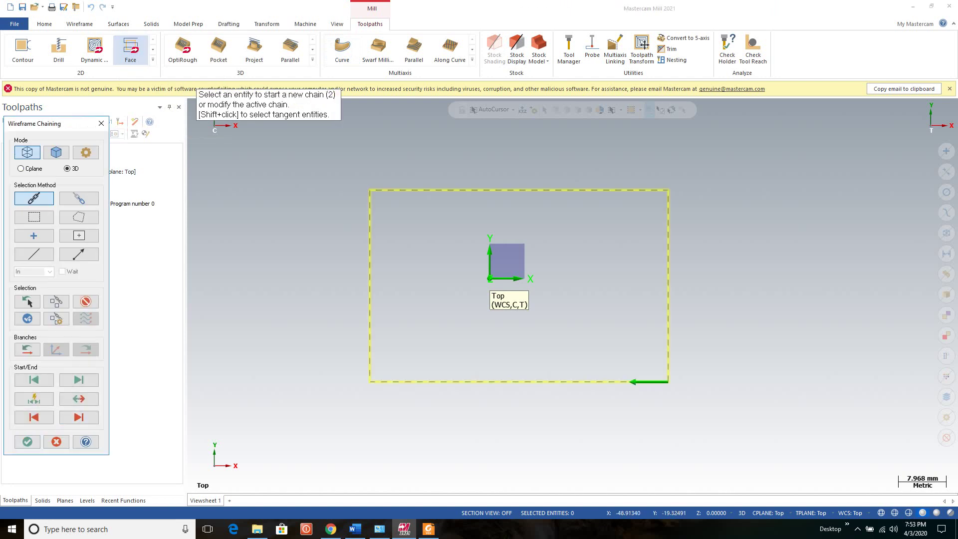
Create a 10 mm flat endmill as tool 1 for the facing operation, keeping the default geometry and properties.
click(162, 164)
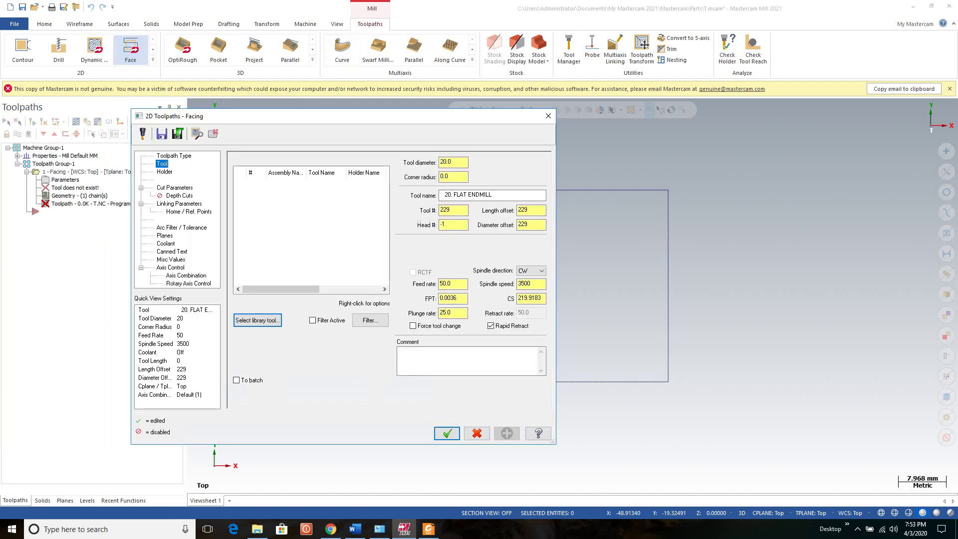
right_click(309, 203)
click(341, 220)
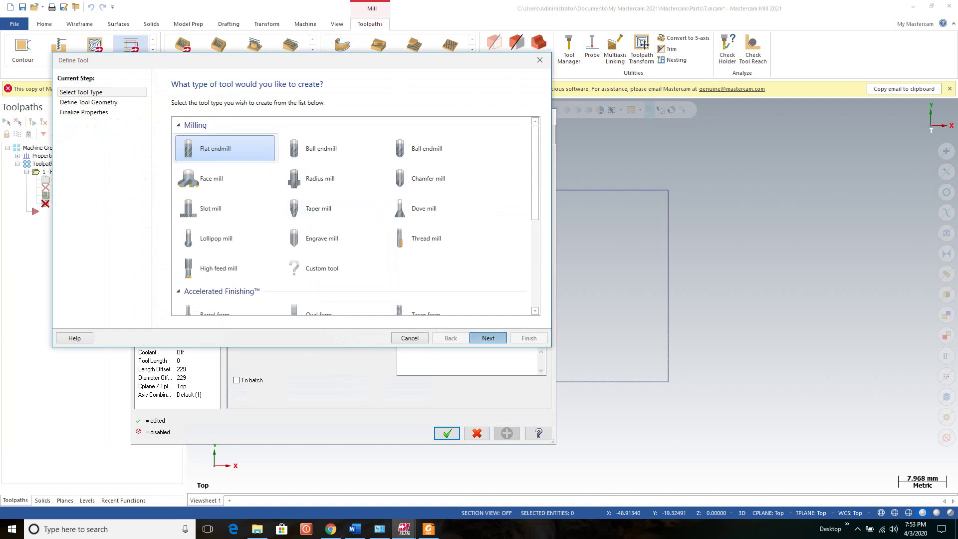
key(Return)
key(Return)
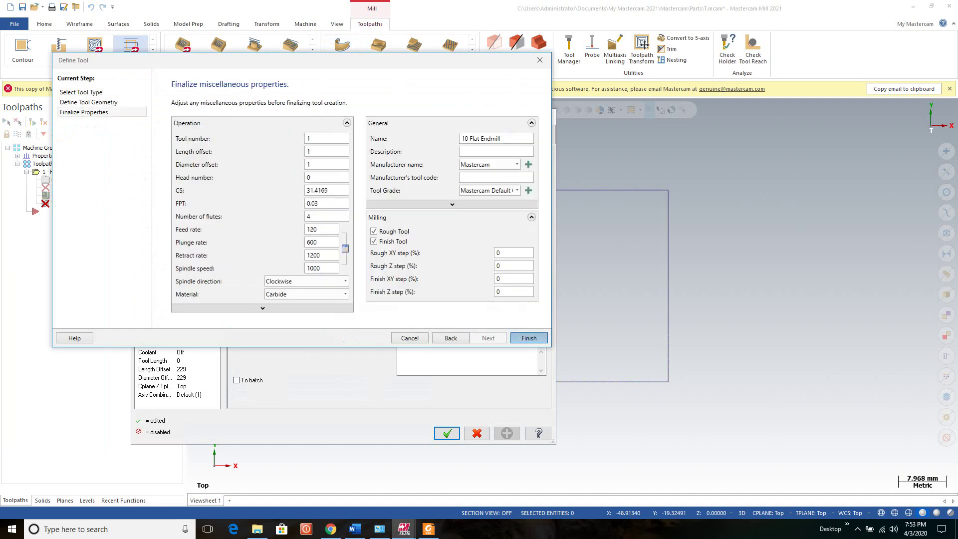
key(Return)
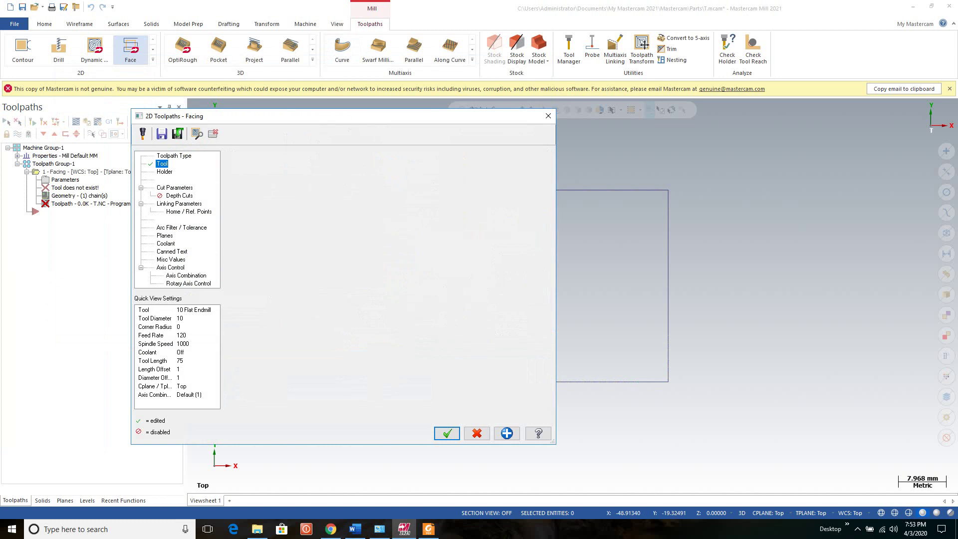
Set the facing stock to leave on floors to 0, keep the default holder and linking parameters, and generate the toolpath.
click(164, 172)
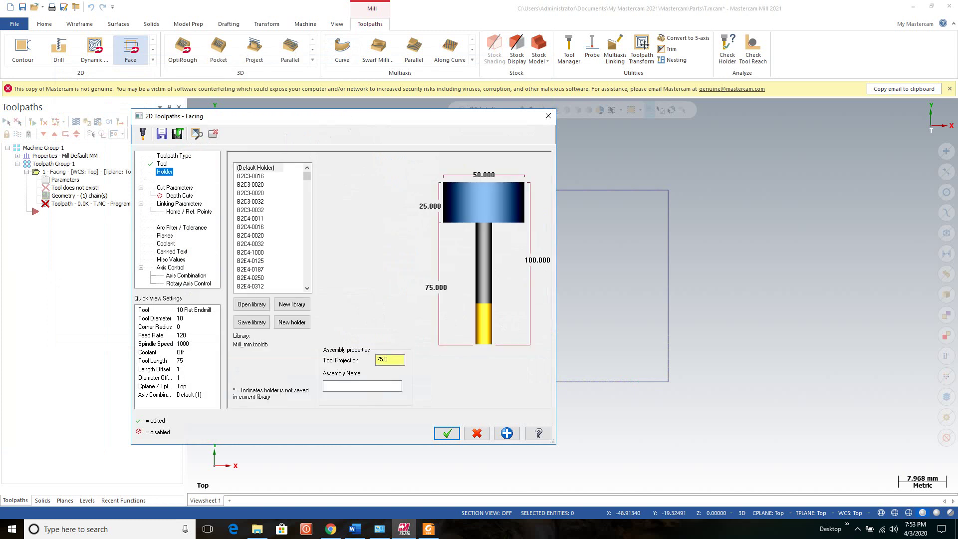
click(175, 187)
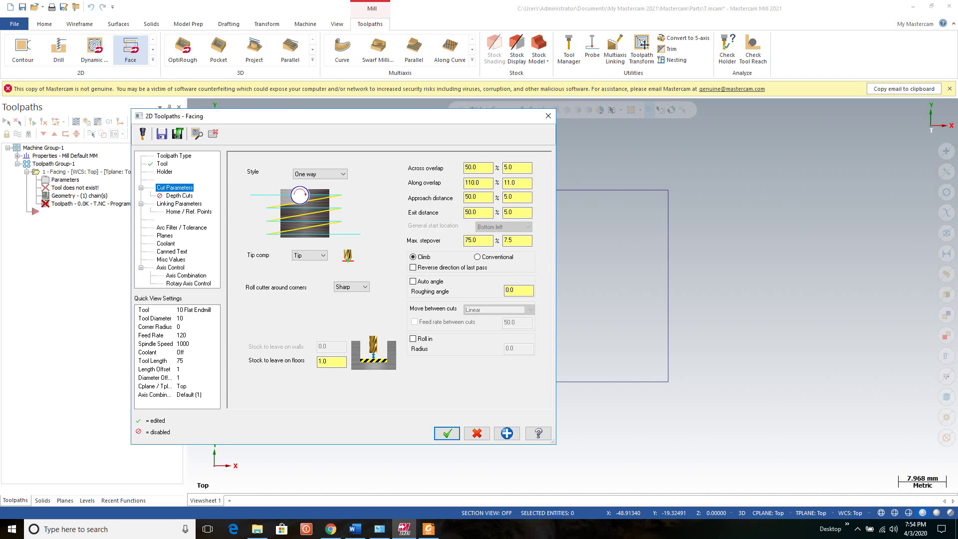
double_click(323, 361)
text(0)
key(Return)
click(179, 195)
click(179, 203)
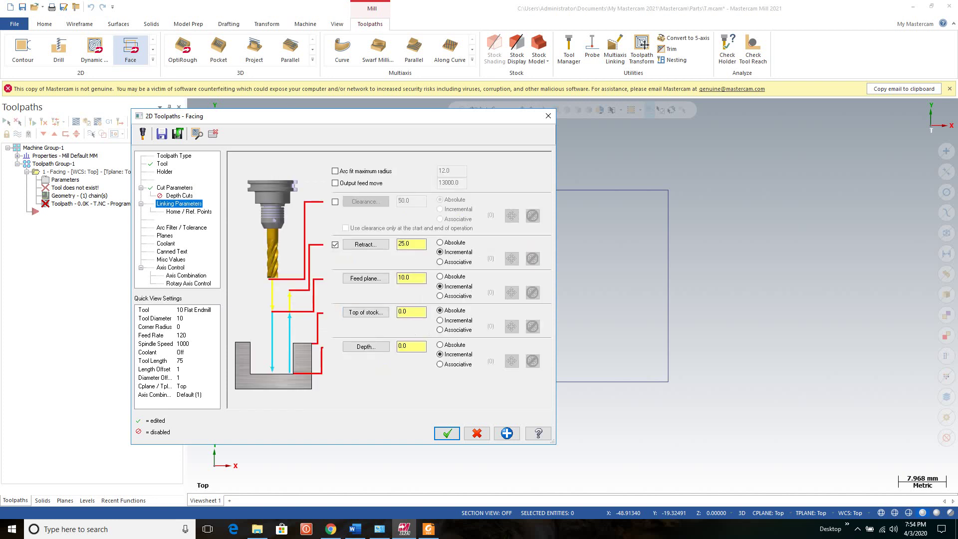
click(447, 433)
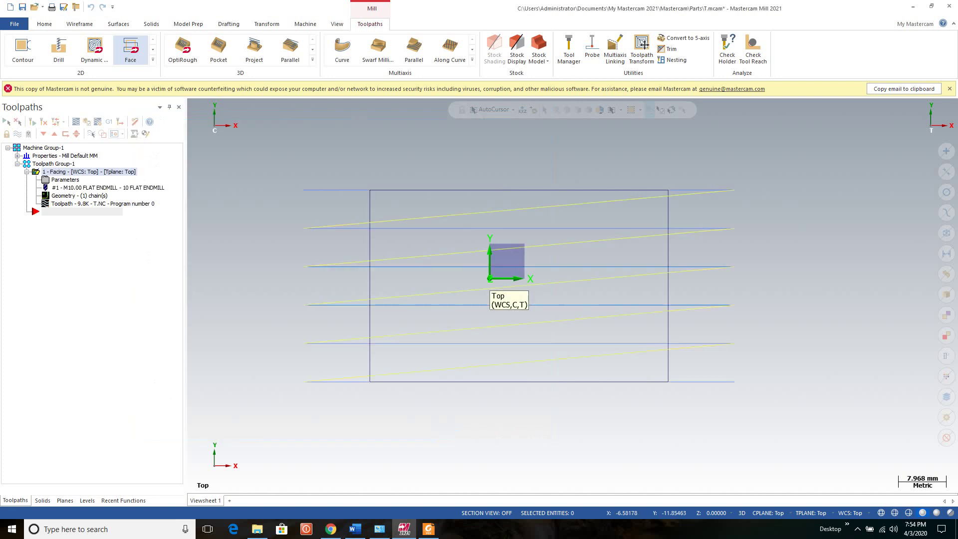
Inspect the facing toolpath over the rectangle from a tilted 3D angle and return to the top view.
scroll(494, 369, down, 1)
scroll(485, 339, up, 2)
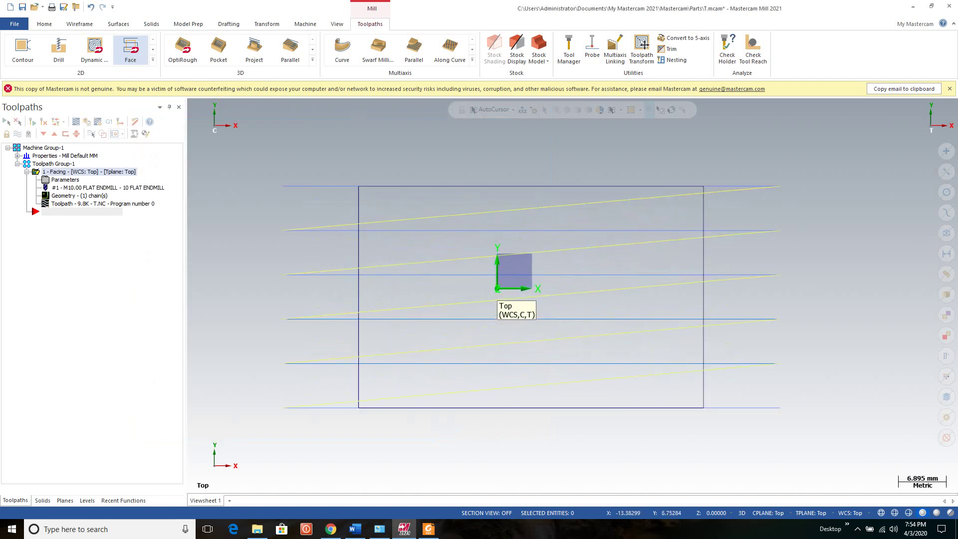
middle_drag(482, 322, 454, 269)
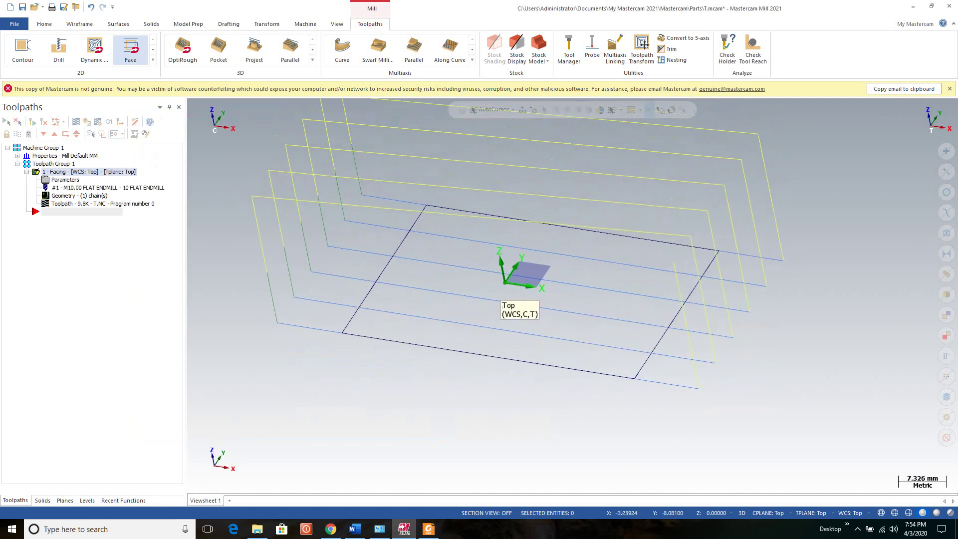
scroll(572, 296, down, 2)
right_click(741, 230)
click(778, 284)
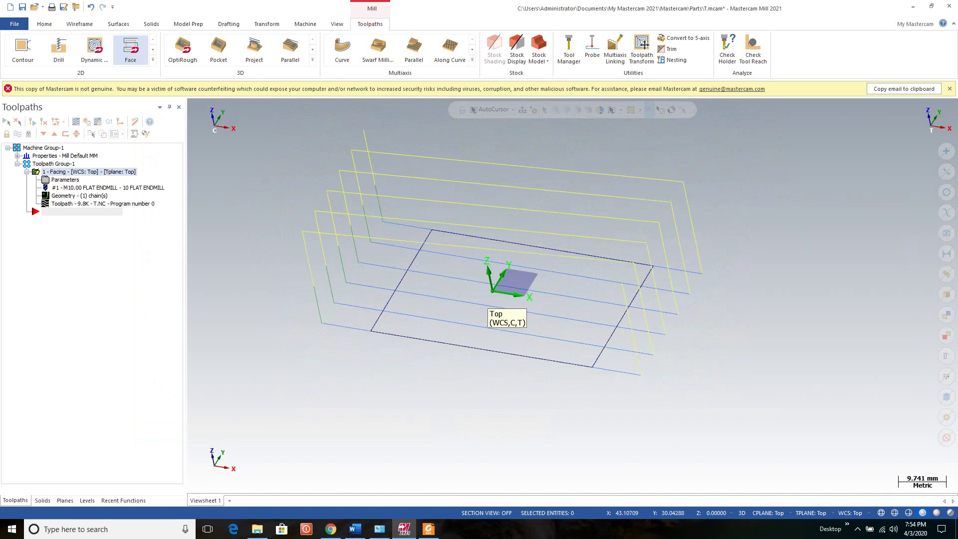
Switch to the What's New in Mastercam 2021 document in Foxit Reader and read the Face toolpath Roll In and lead in/out sections.
click(428, 529)
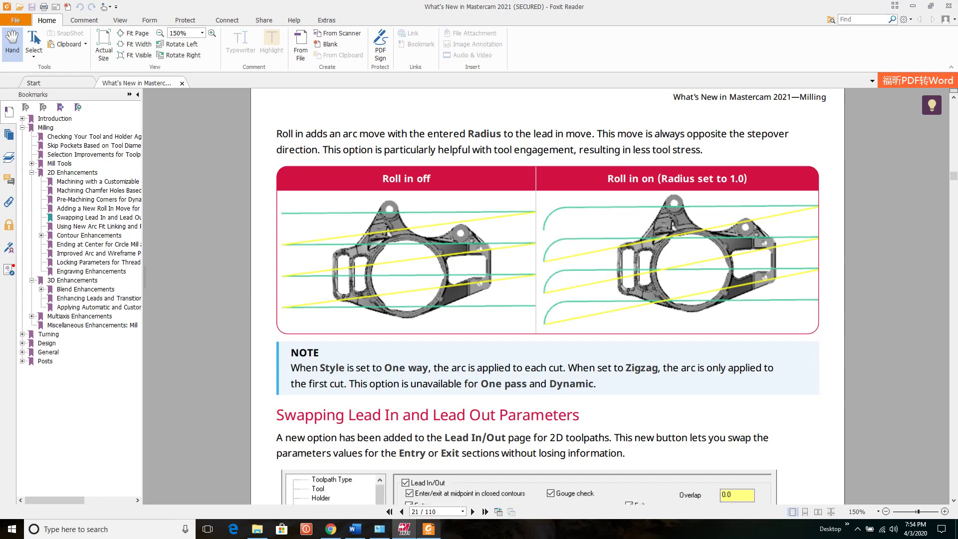
scroll(547, 296, down, 8)
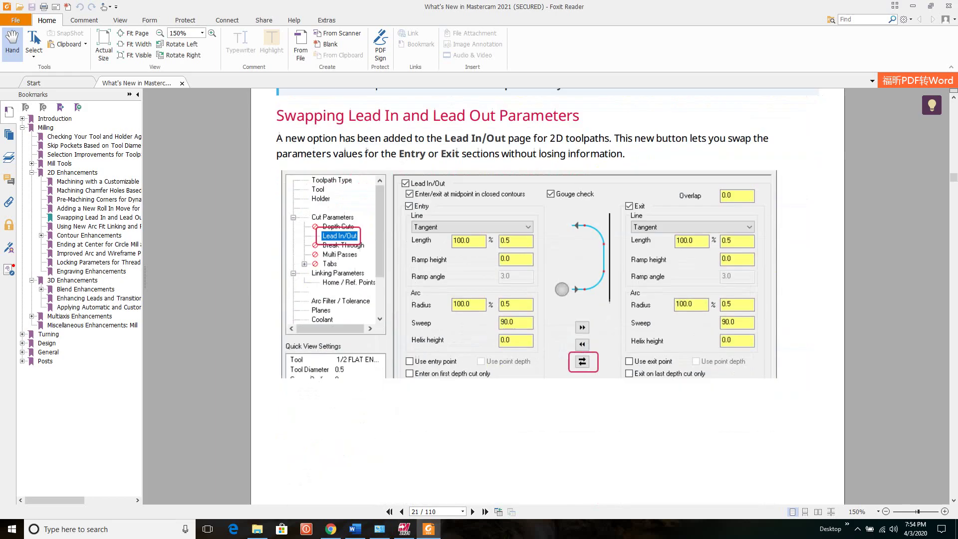
scroll(547, 296, up, 20)
scroll(547, 296, up, 2)
scroll(547, 297, down, 3)
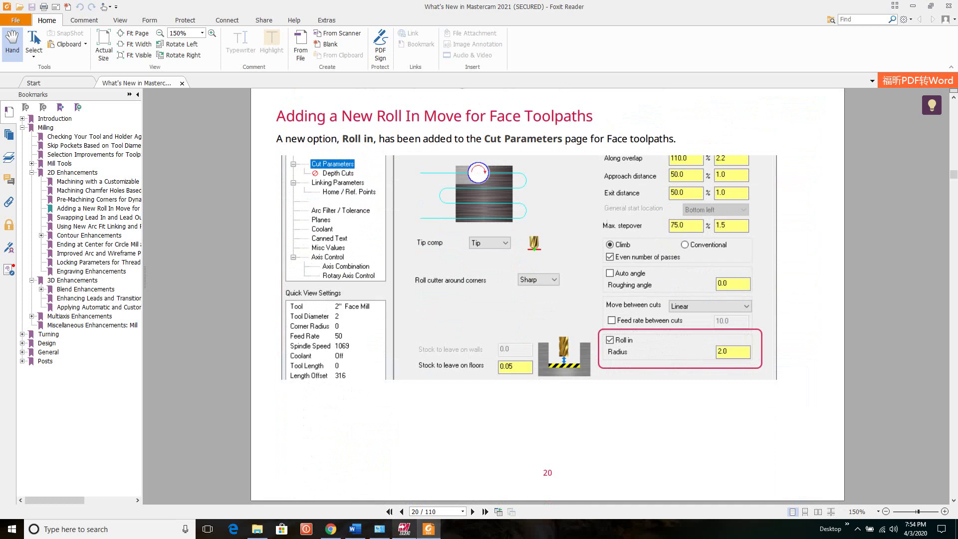
Back in Mastercam, enable Roll in with a 10 mm radius in the facing cut parameters and regenerate the toolpath.
click(404, 528)
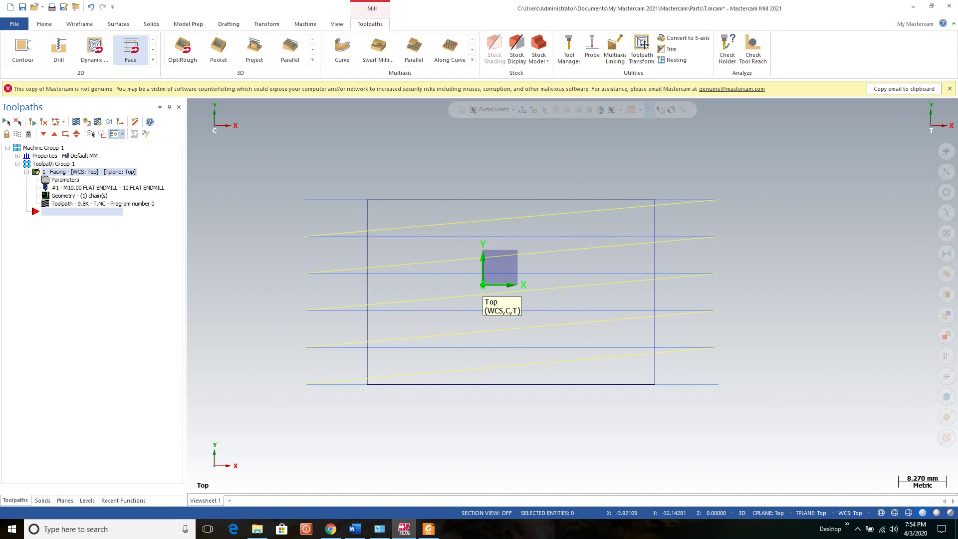
click(65, 179)
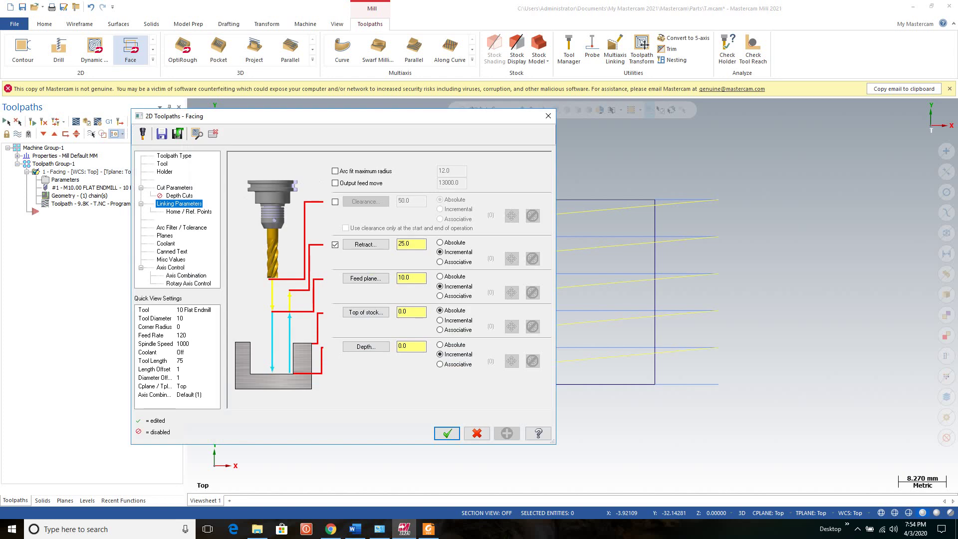
click(175, 188)
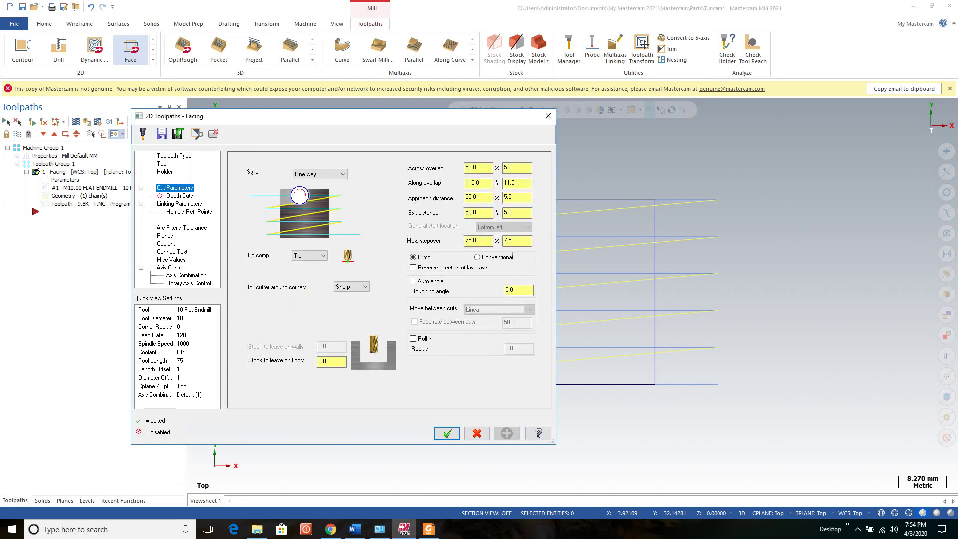
click(413, 338)
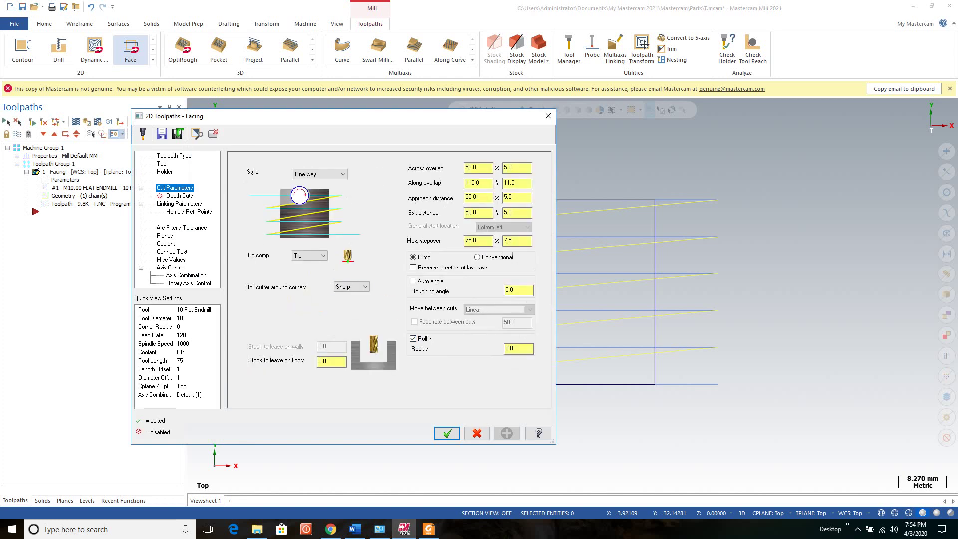
click(516, 349)
click(447, 432)
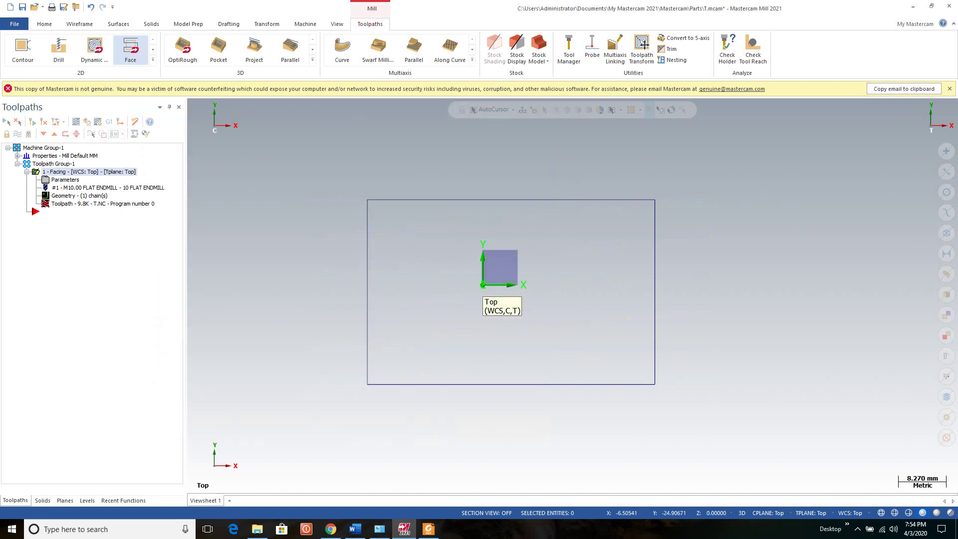
click(32, 122)
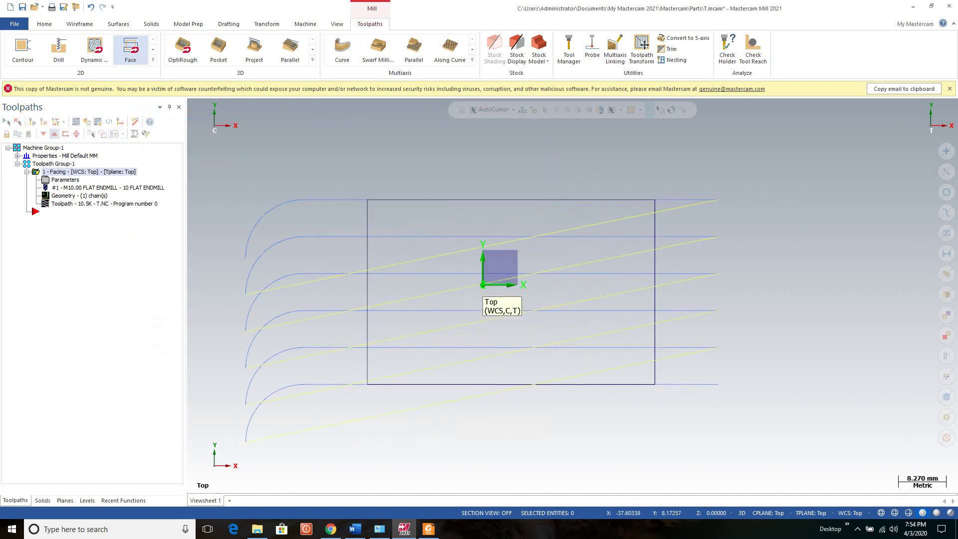
Set the facing operation's approach distance to 0 and regenerate the toolpath.
scroll(461, 208, down, 3)
scroll(480, 229, up, 2)
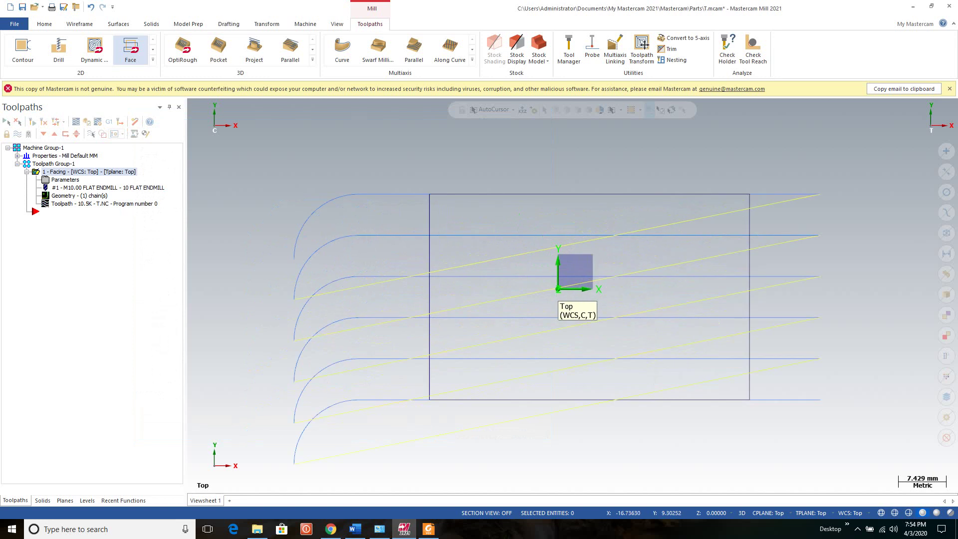
scroll(431, 232, down, 1)
scroll(456, 202, up, 1)
click(87, 122)
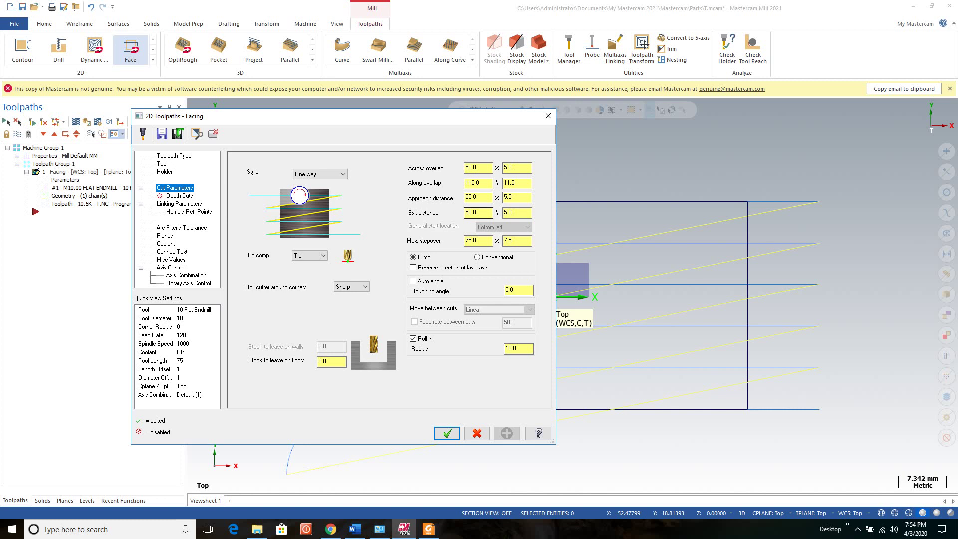
double_click(509, 197)
text(0)
key(Return)
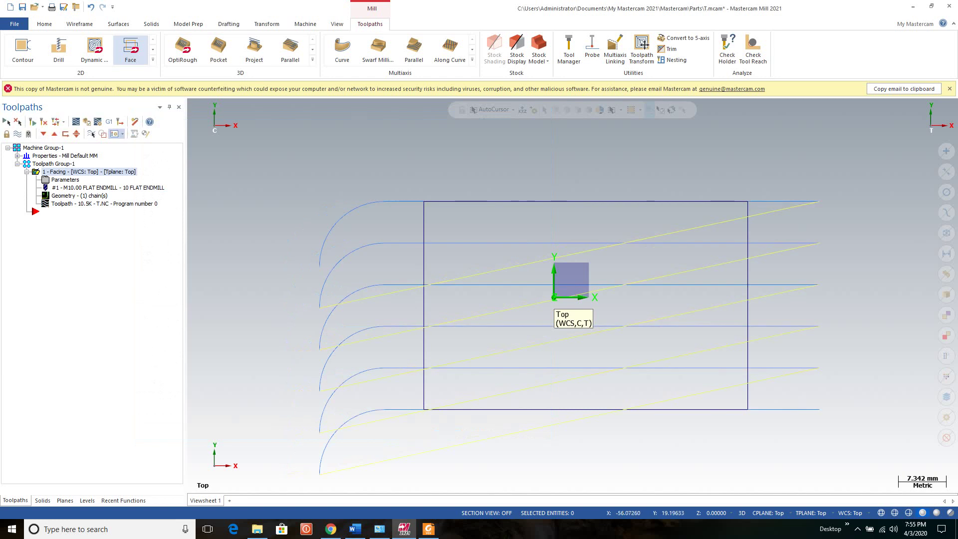
Try to regenerate the facing toolpath with an along overlap of 0.
click(65, 180)
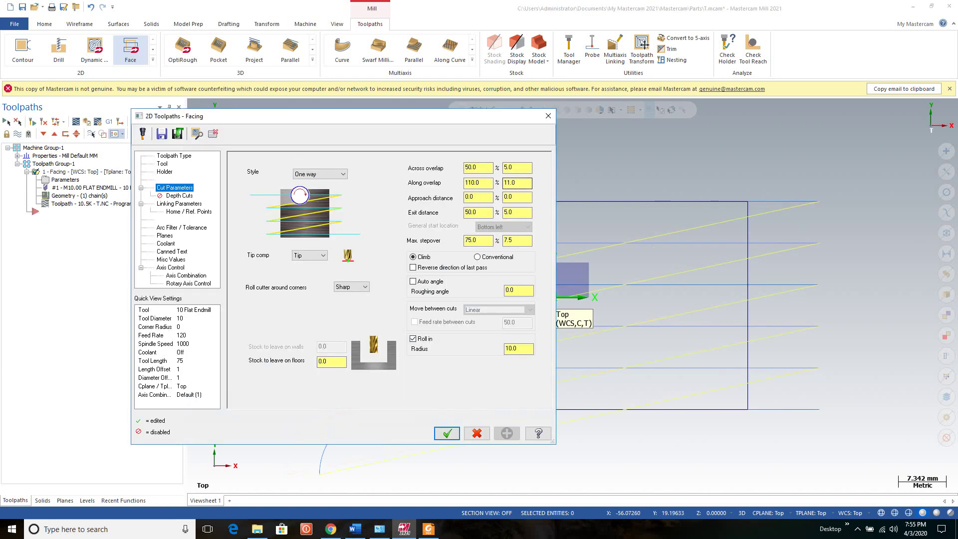
click(519, 168)
click(519, 183)
double_click(519, 183)
text(0)
key(Return)
click(447, 433)
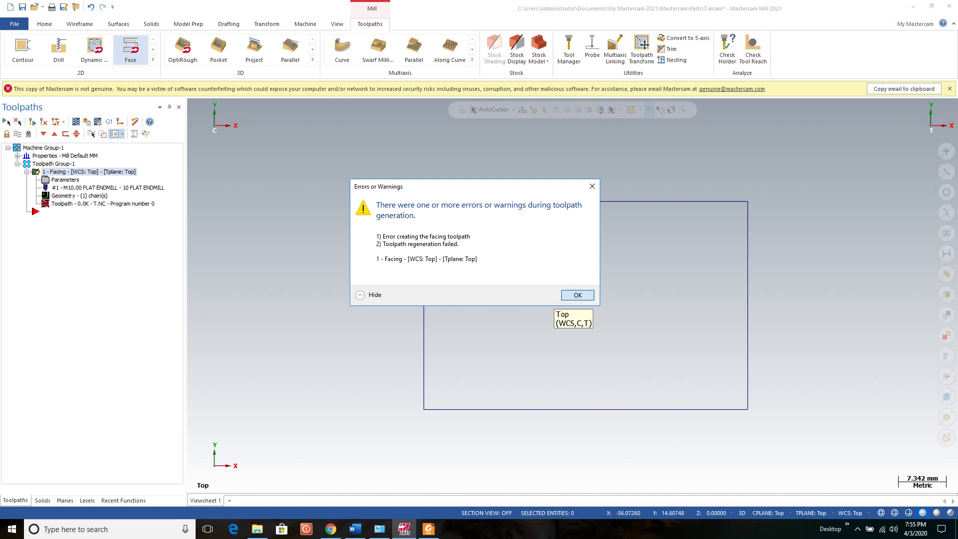
click(577, 295)
Set the facing along overlap to 10 mm and regenerate the toolpath.
click(65, 179)
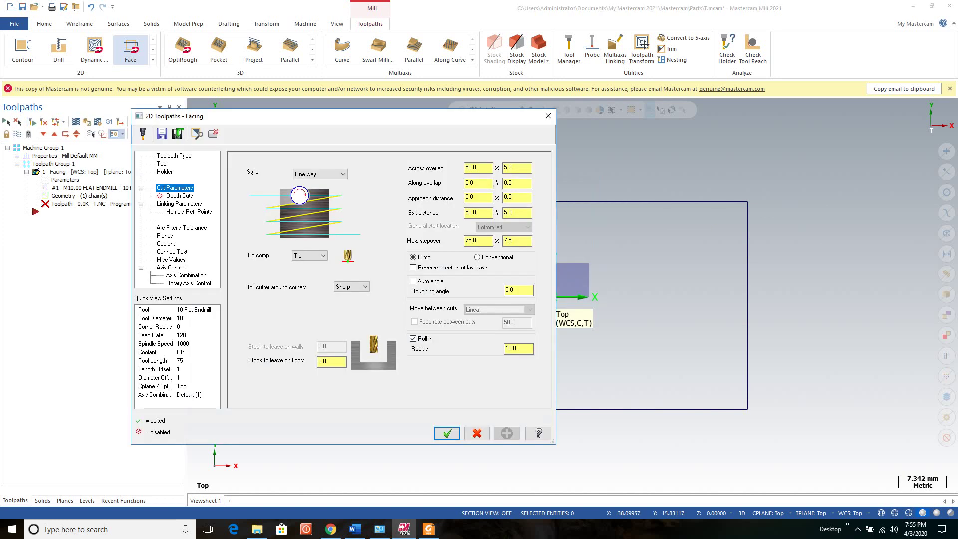
double_click(508, 183)
text(10)
click(447, 433)
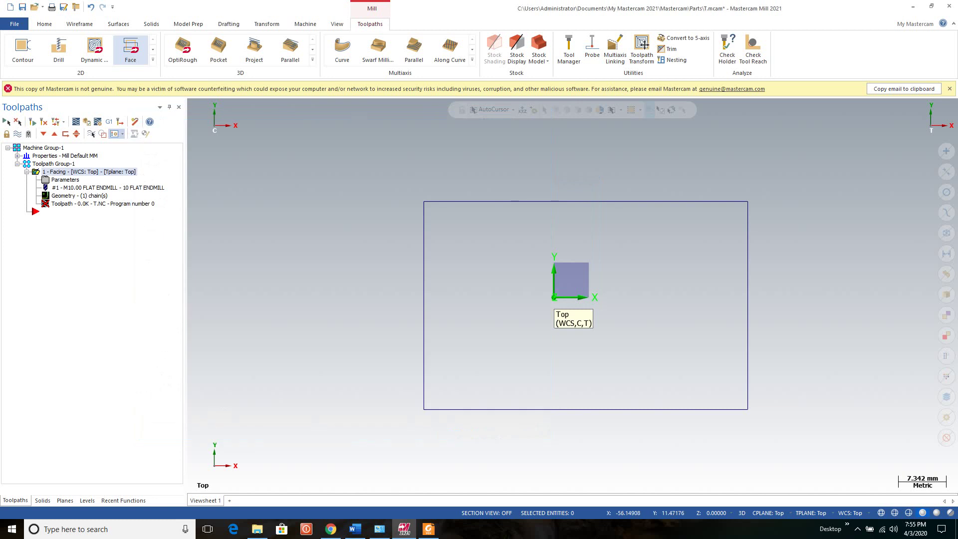
click(32, 122)
scroll(414, 176, down, 3)
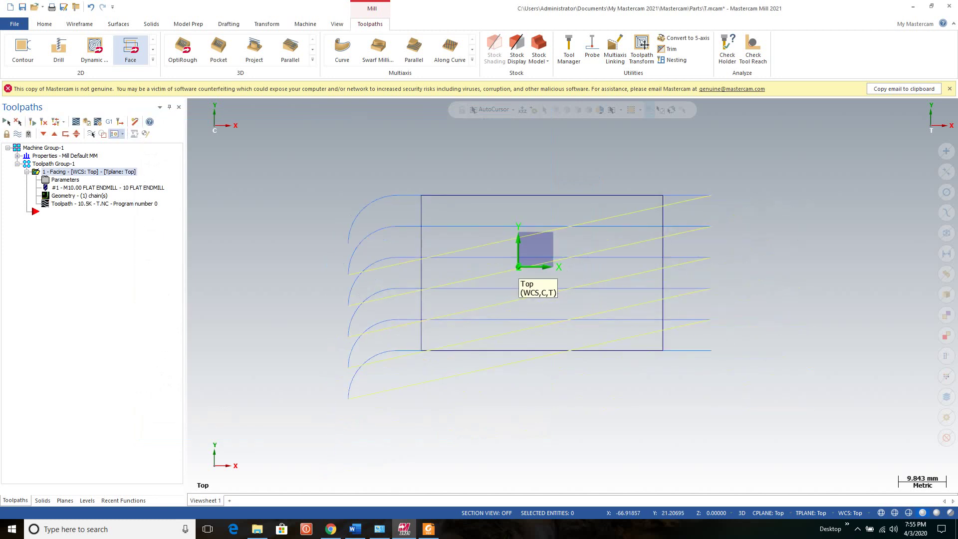
Play the backplot of the facing toolpath with the tool holder display turned off.
click(75, 121)
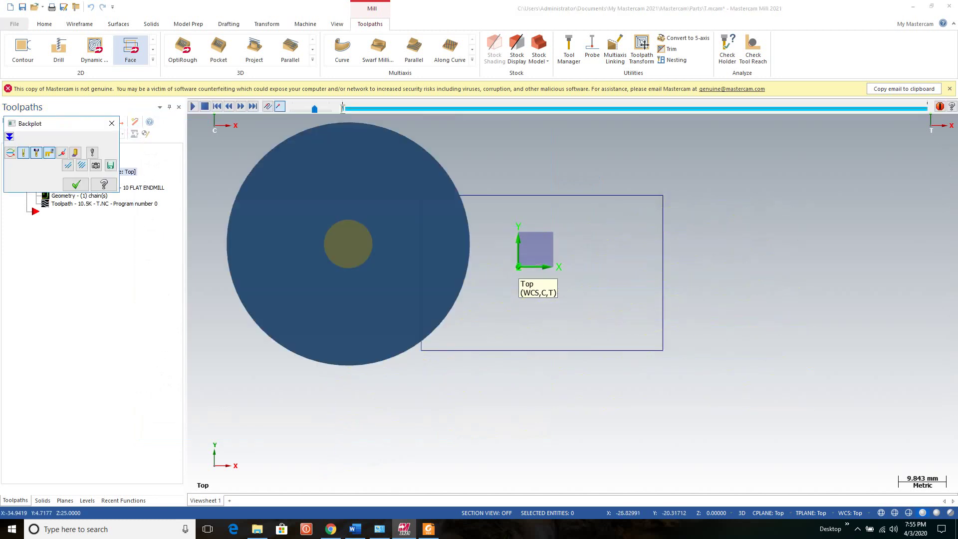
scroll(388, 365, down, 2)
scroll(380, 234, up, 1)
click(194, 107)
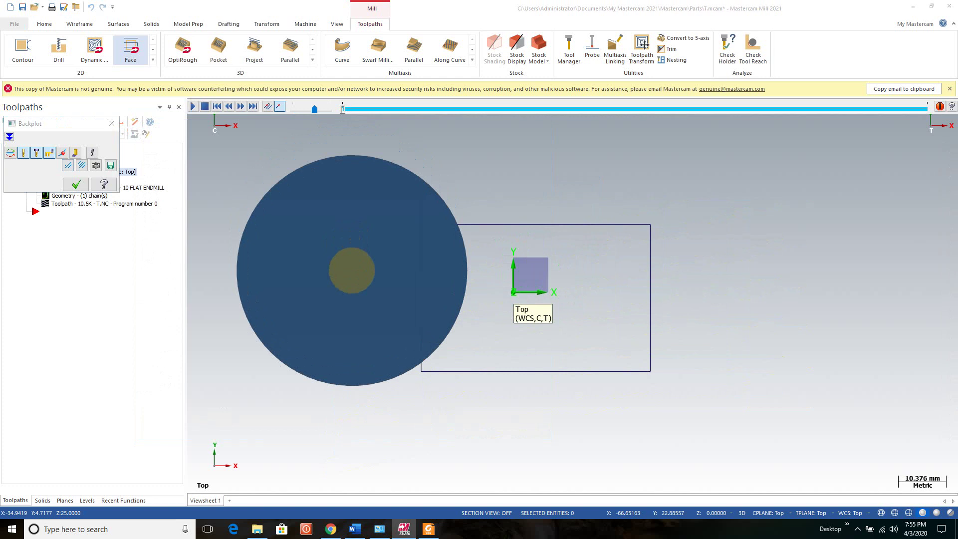
click(36, 153)
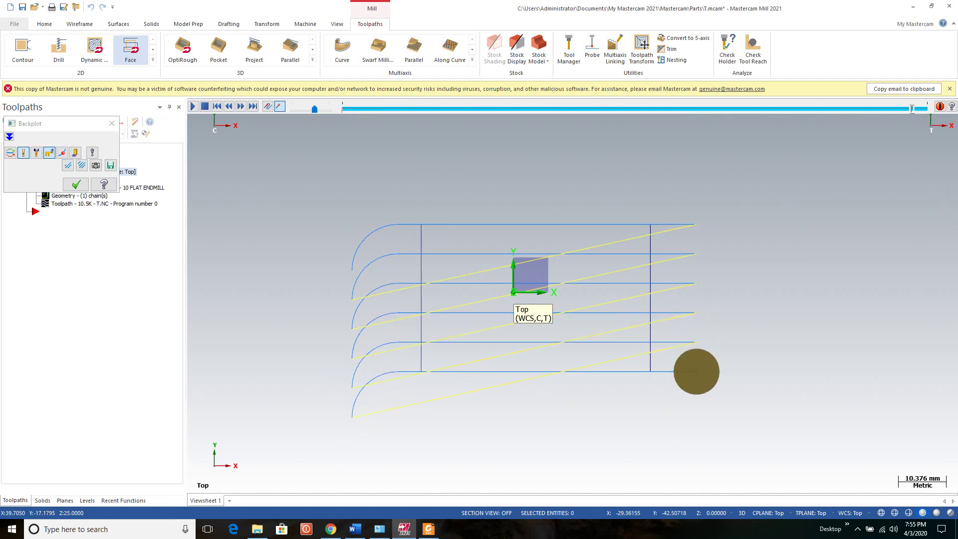
Switch to Chrome, close the Google Drive PDF, and read the face milling chapter's tool entry and One Way/Zigzag sections on the Viettech View page.
click(330, 529)
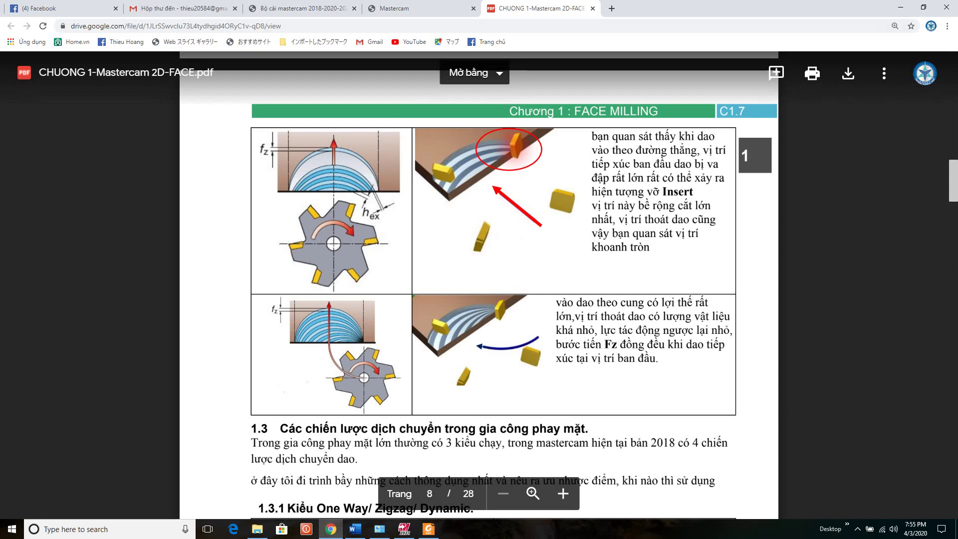
click(592, 8)
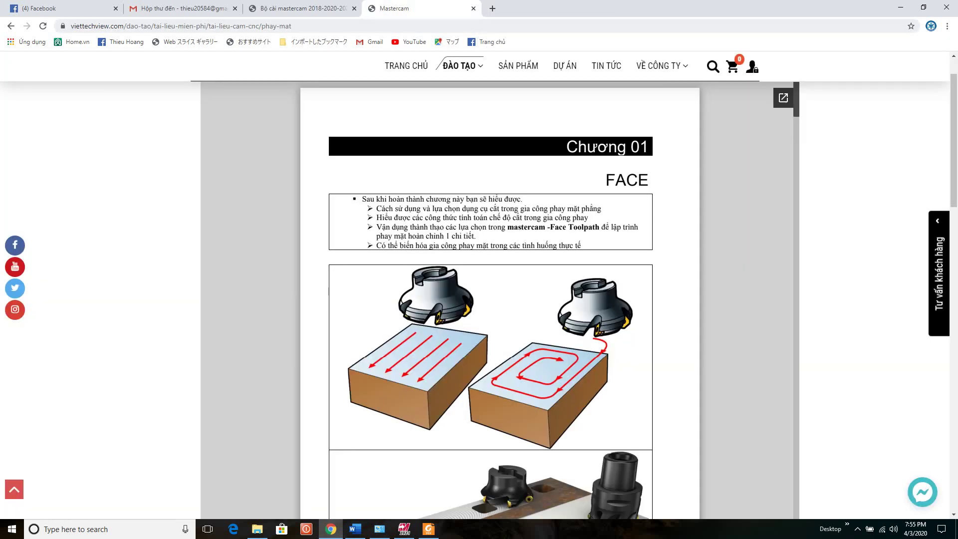
scroll(479, 299, up, 2)
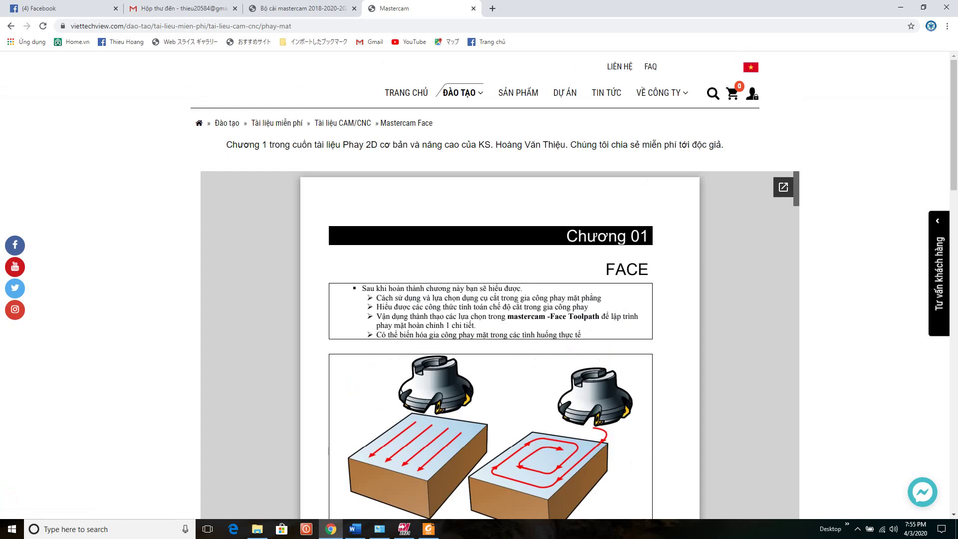
scroll(499, 344, down, 20)
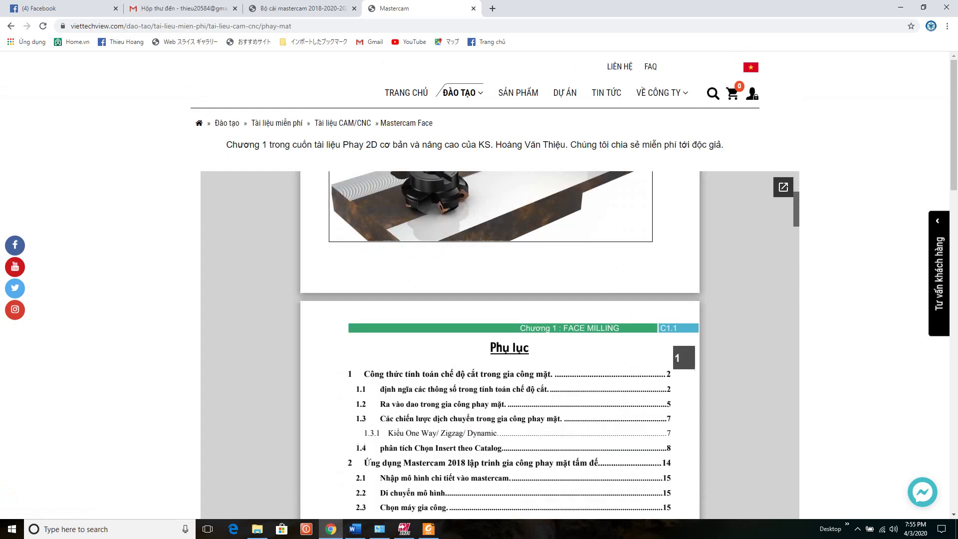
scroll(499, 344, down, 20)
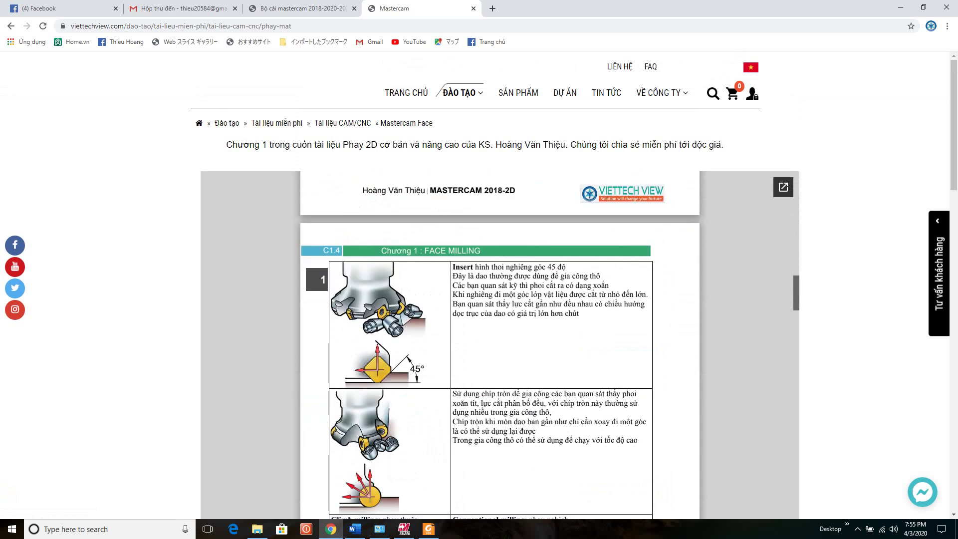
scroll(499, 344, down, 20)
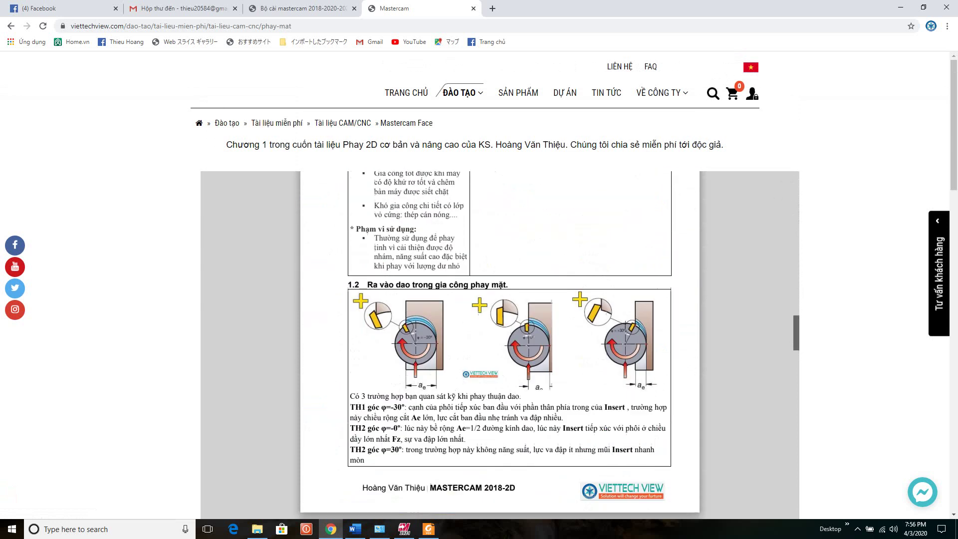
scroll(499, 344, down, 1)
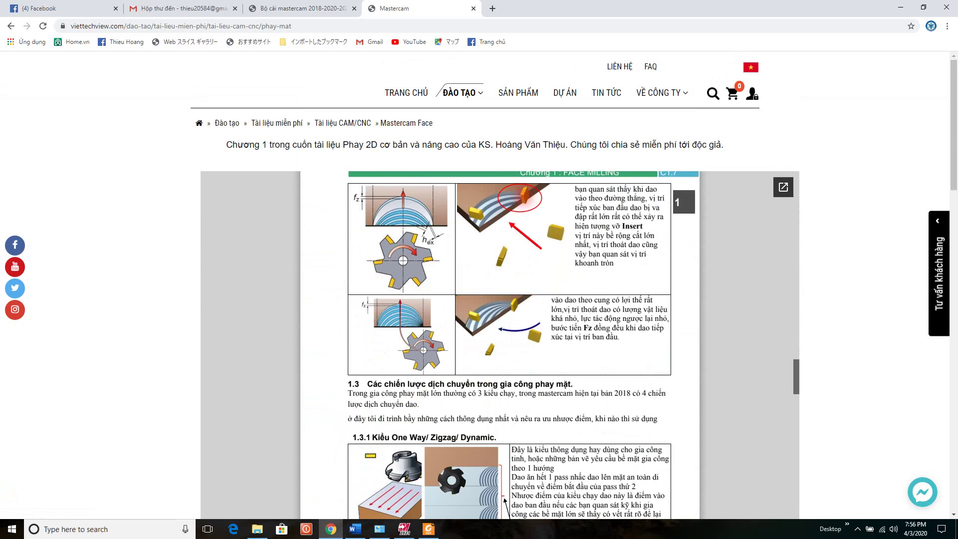
scroll(499, 344, down, 5)
scroll(499, 344, up, 5)
scroll(499, 344, down, 4)
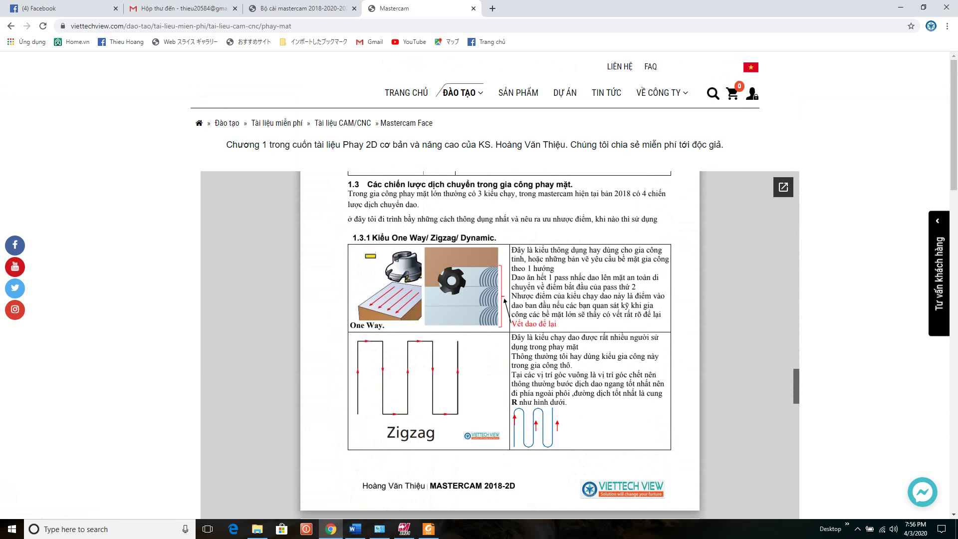
Switch back to Mastercam, close the backplot, and review the facing cut parameters without changing them.
click(404, 529)
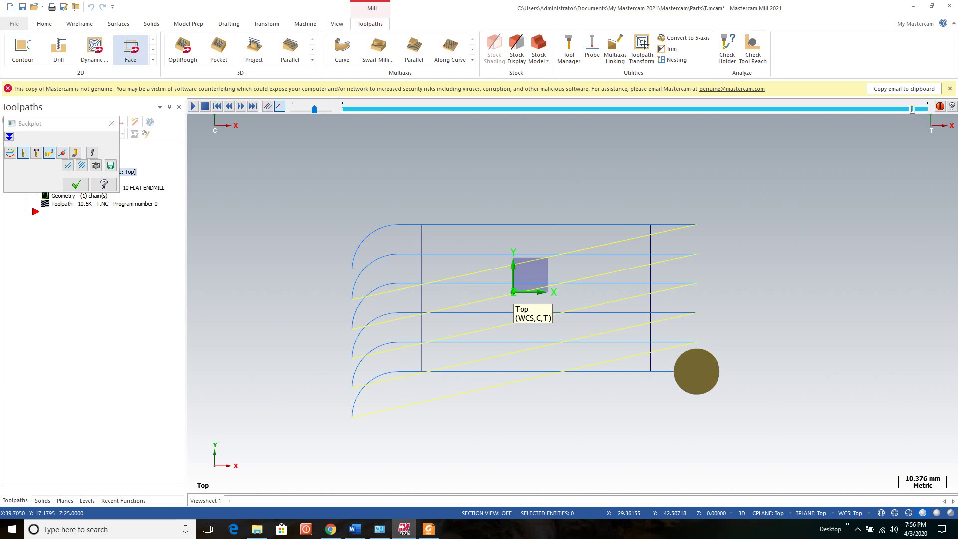
key(Escape)
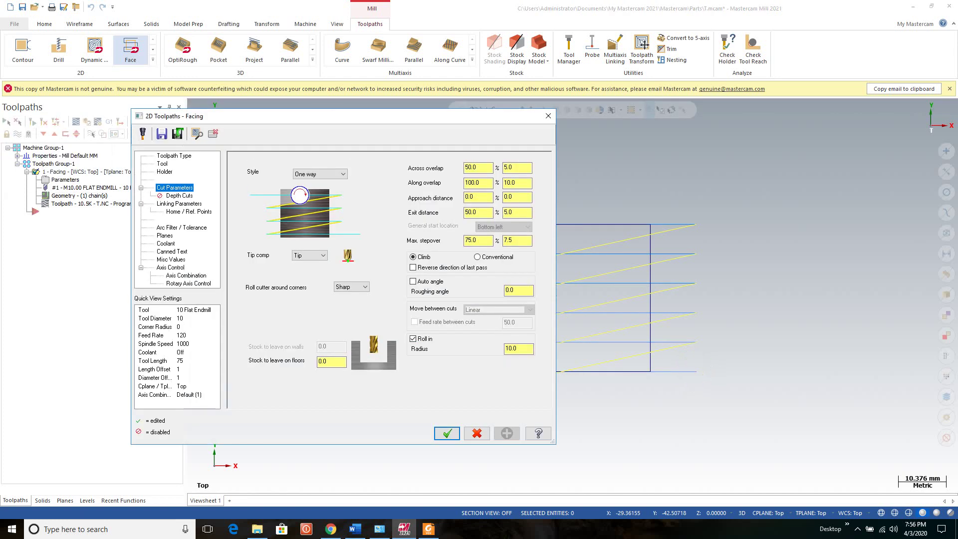
click(447, 433)
Inspect the roll-in arcs and retract moves of the facing toolpath from tilted 3D angles.
scroll(573, 278, up, 2)
scroll(414, 336, up, 1)
middle_drag(414, 335, 437, 303)
scroll(438, 302, down, 5)
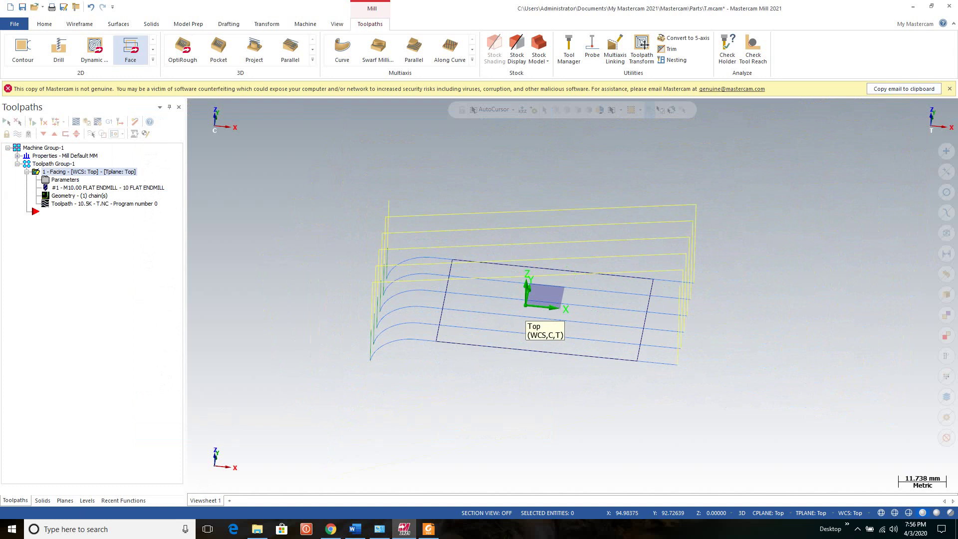
scroll(400, 237, down, 2)
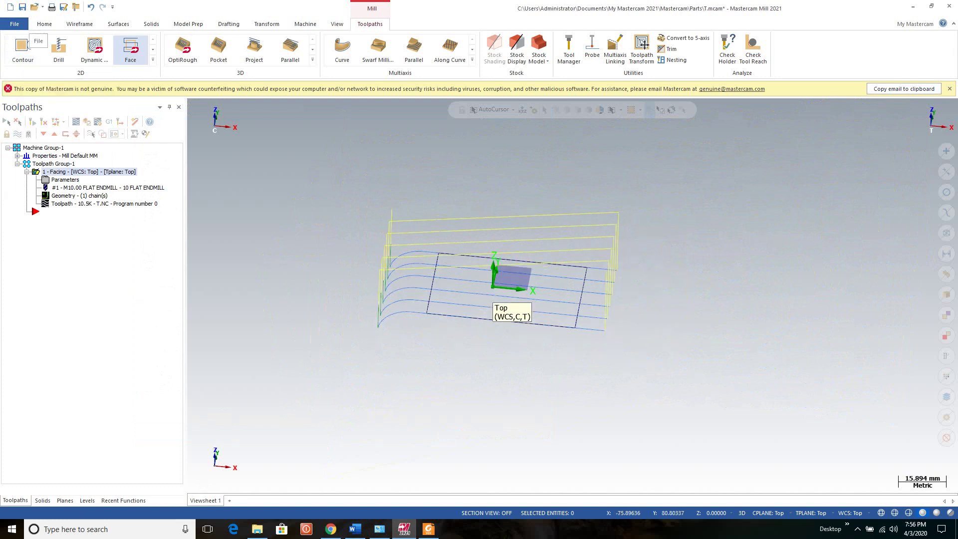
scroll(464, 243, up, 4)
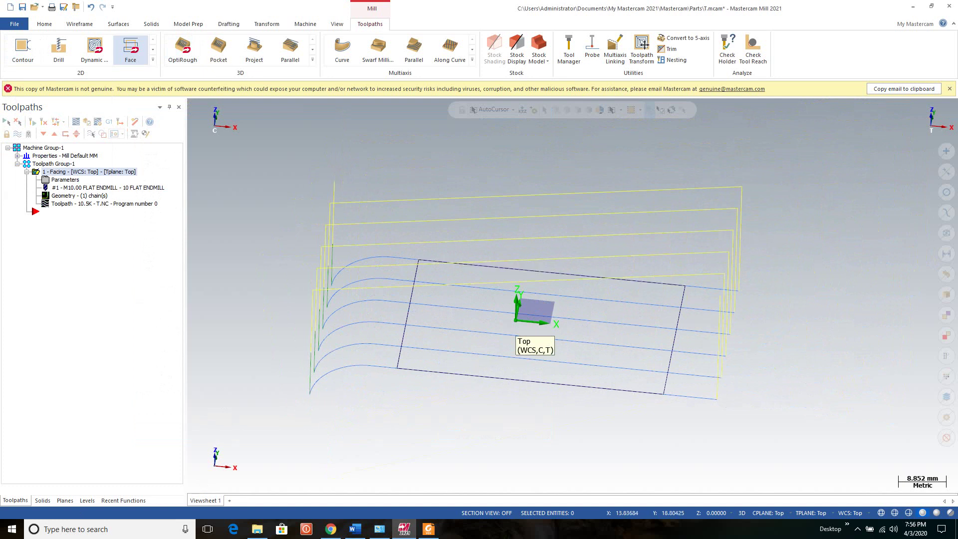
scroll(687, 244, down, 2)
middle_drag(572, 295, 525, 298)
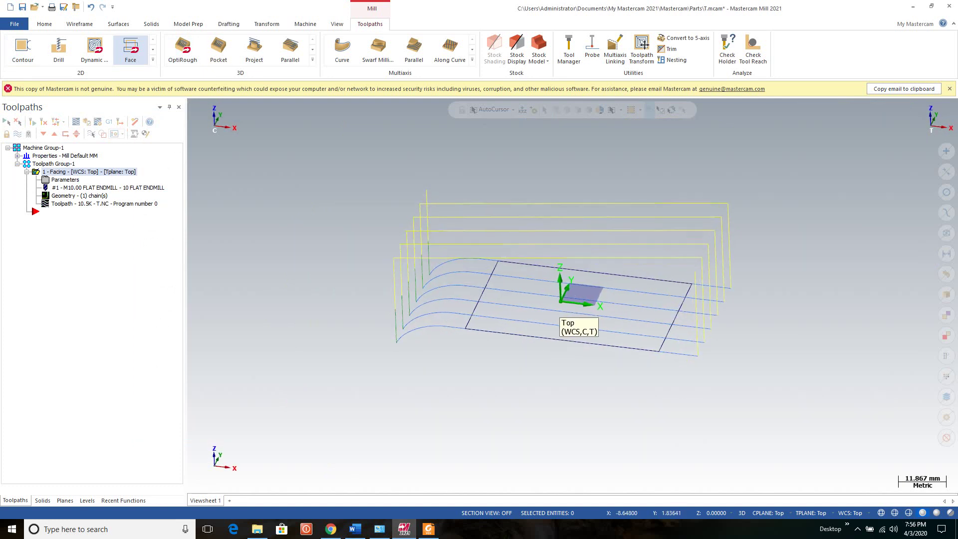
scroll(521, 298, up, 5)
scroll(469, 292, down, 1)
scroll(484, 244, down, 2)
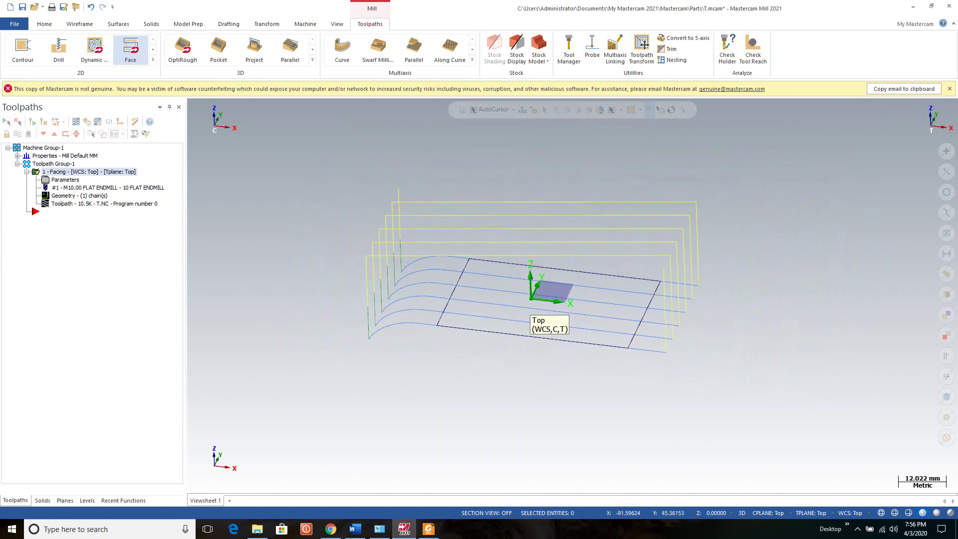
Start the Migration Wizard without saving the changes to T.mcam and open its Advanced file location settings.
click(14, 24)
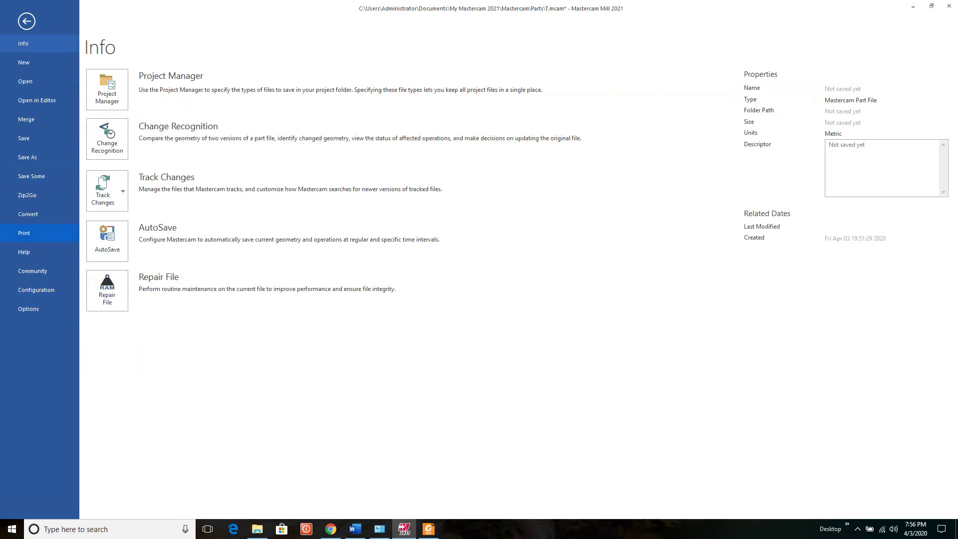
click(28, 213)
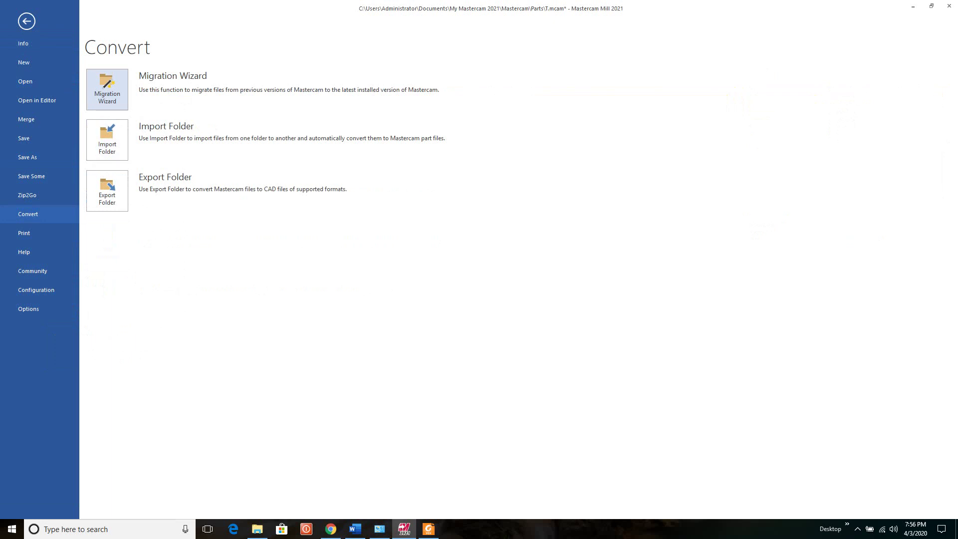
click(107, 89)
key(alt+F4)
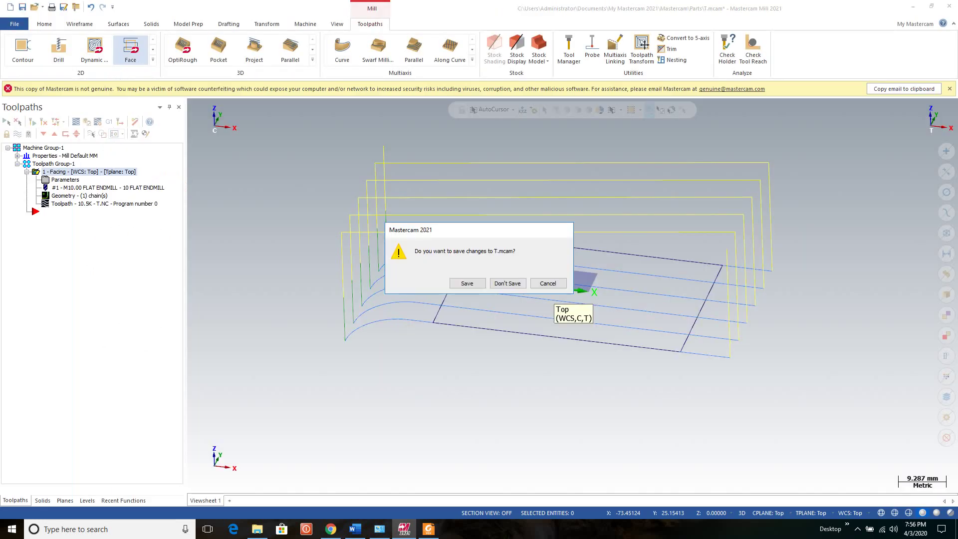
click(508, 284)
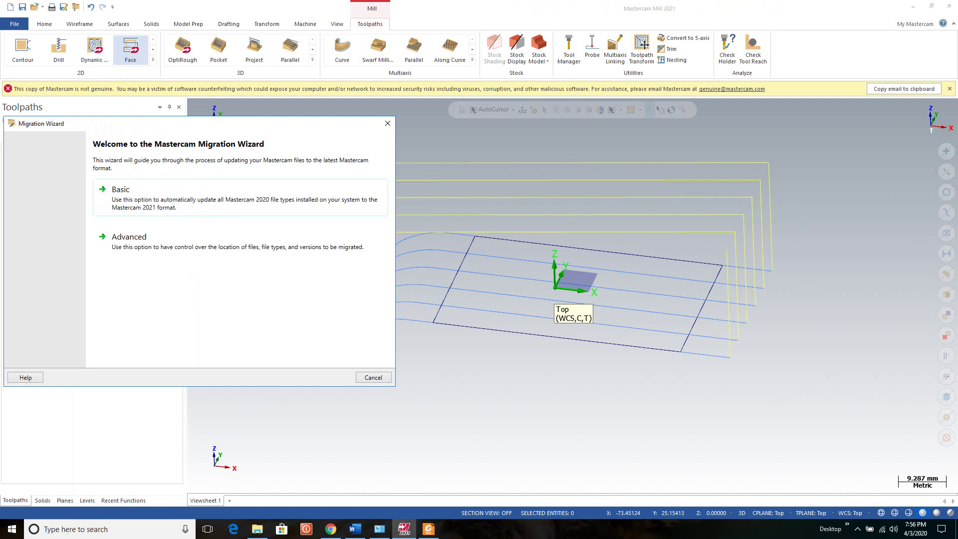
key(Tab)
key(Return)
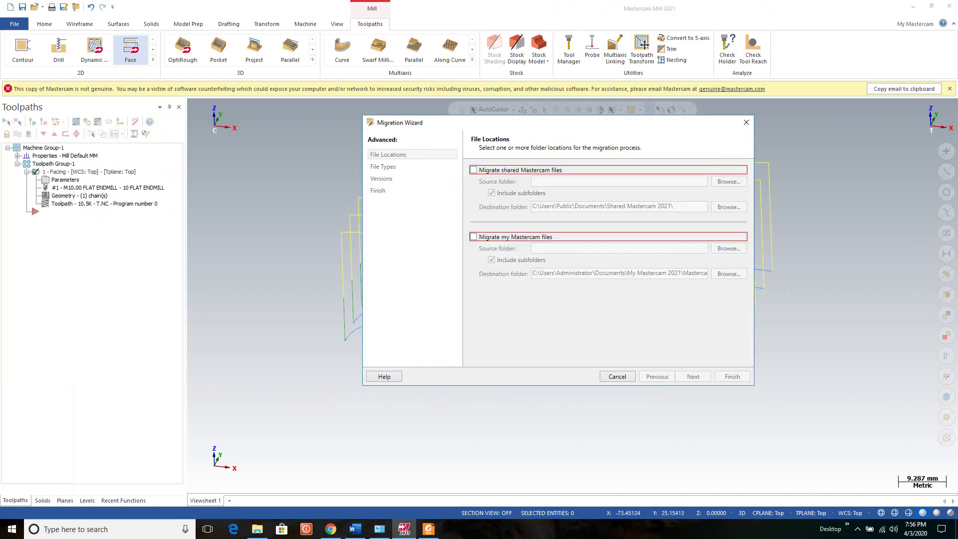